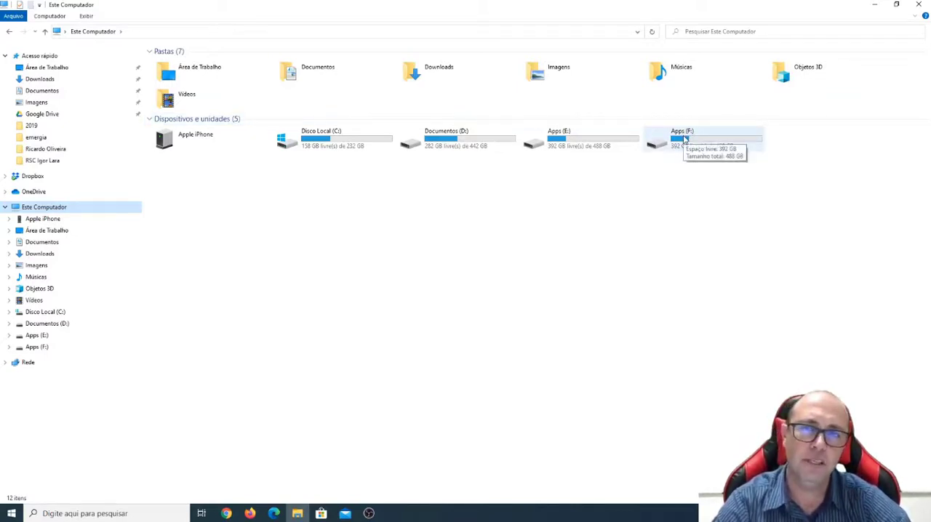
# Open the Apps (F:) drive and look through its file list
pyautogui.doubleClick(684, 139)
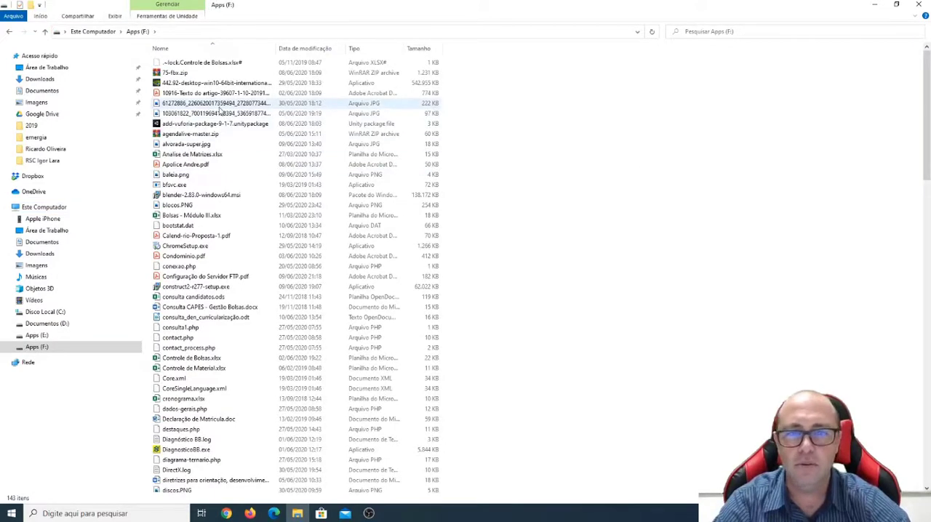
pyautogui.scroll(-5, 223, 142)
pyautogui.scroll(-15, 232, 191)
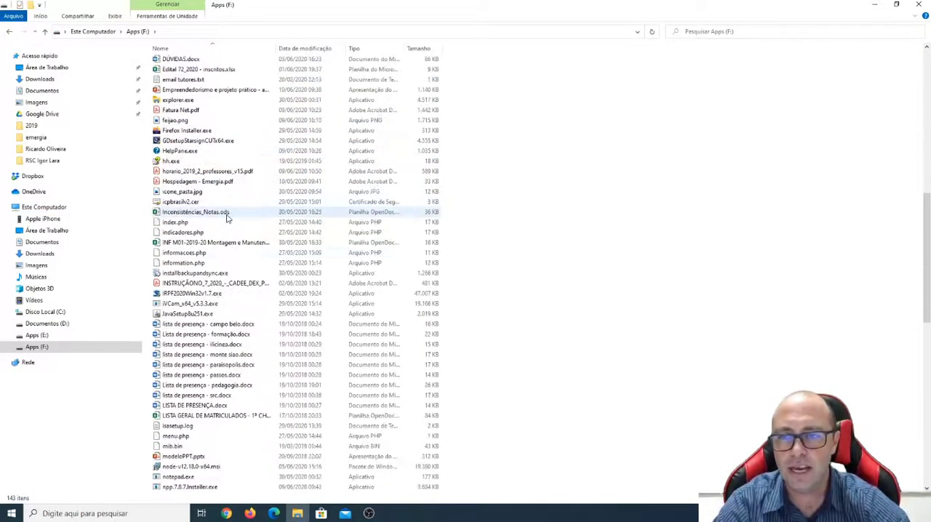
pyautogui.scroll(6, 224, 235)
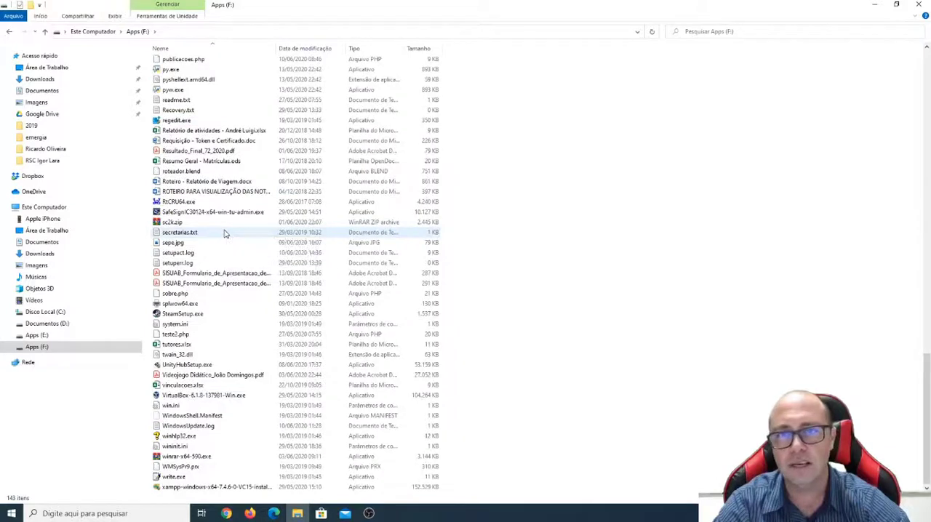
pyautogui.scroll(20, 225, 237)
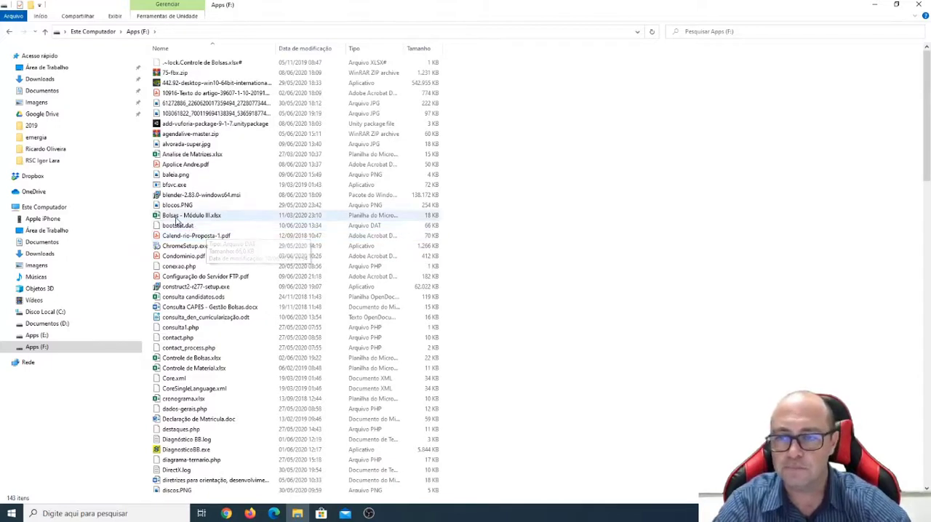
# Examine individual files of different types on the Apps (F:) drive, including a spreadsheet, a ZIP archive, a PDF and installers
pyautogui.click(176, 220)
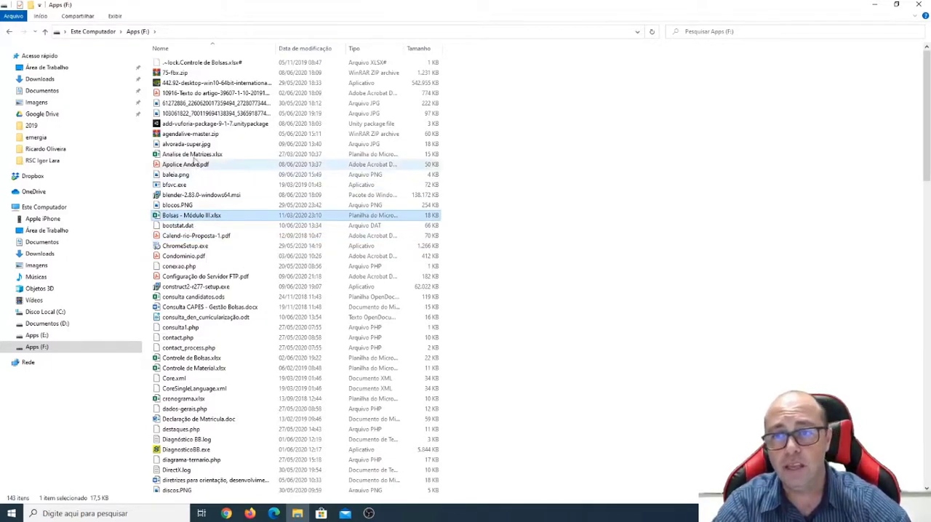
pyautogui.click(181, 136)
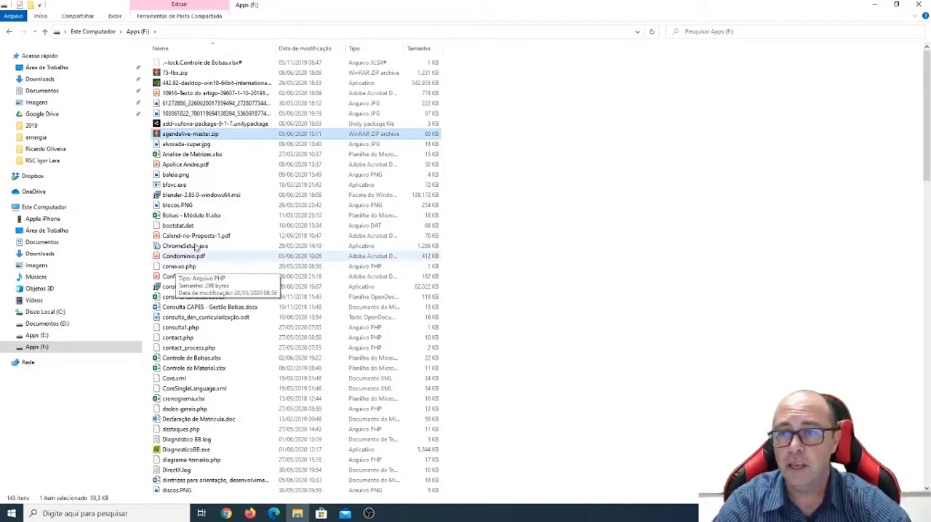
pyautogui.click(209, 85)
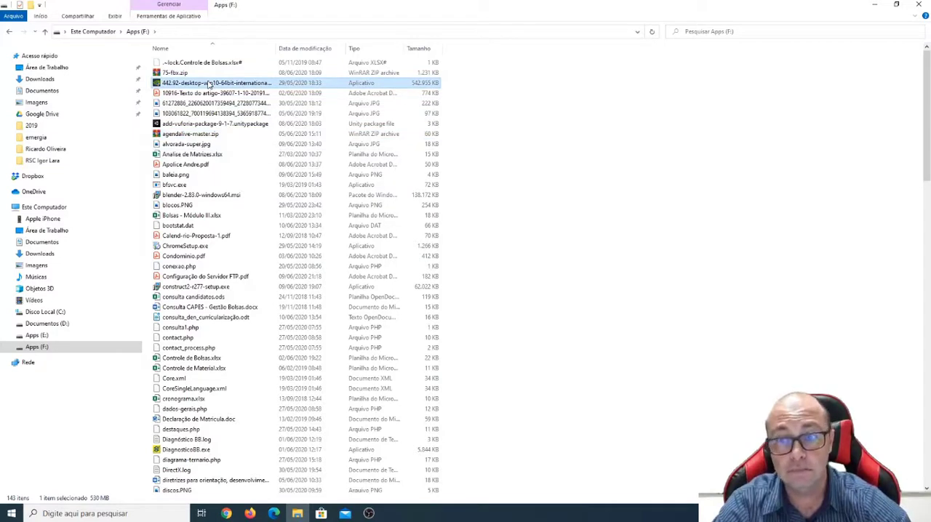
pyautogui.click(206, 258)
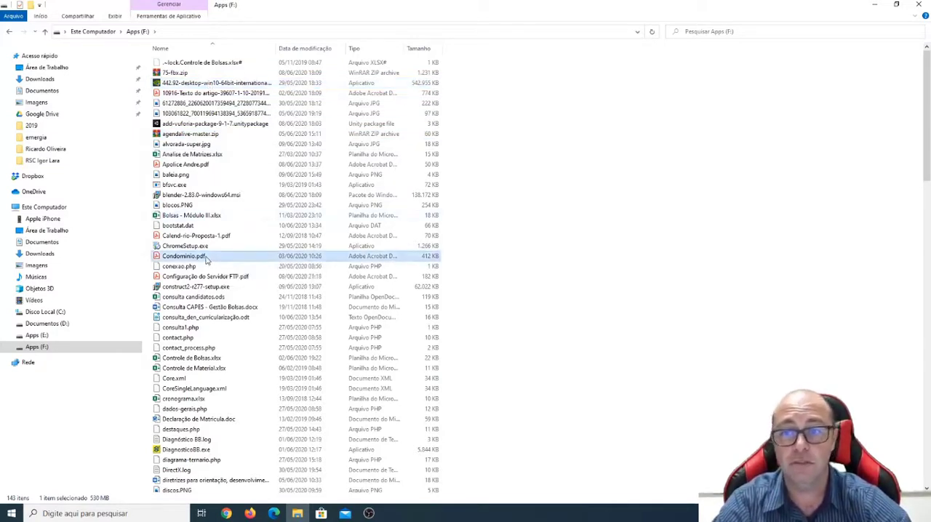
pyautogui.click(201, 287)
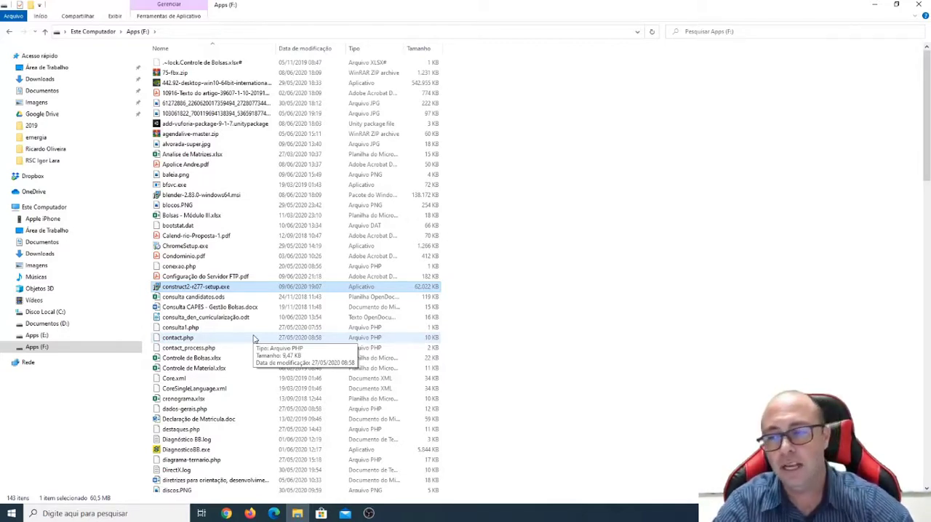
pyautogui.click(37, 350)
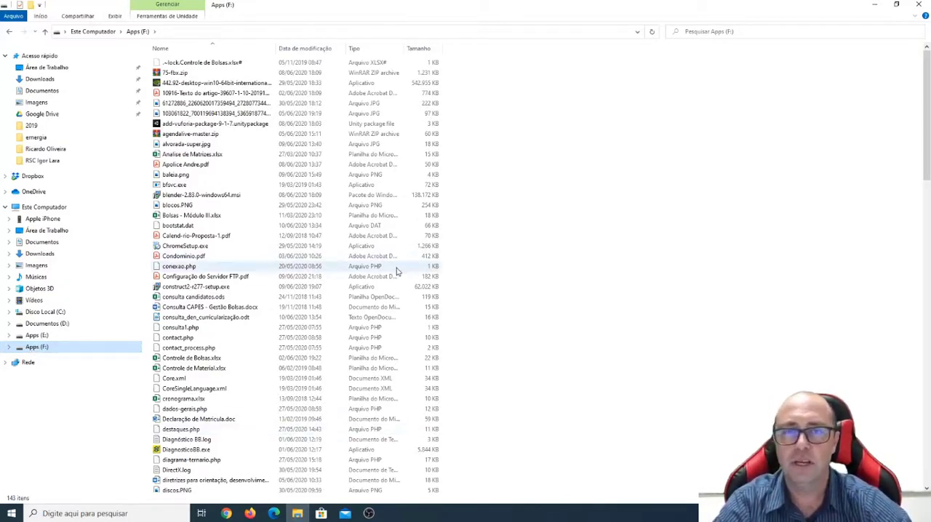
# Check the combined properties of all files on the Apps (F:) drive, then clear the selection
pyautogui.click(260, 288)
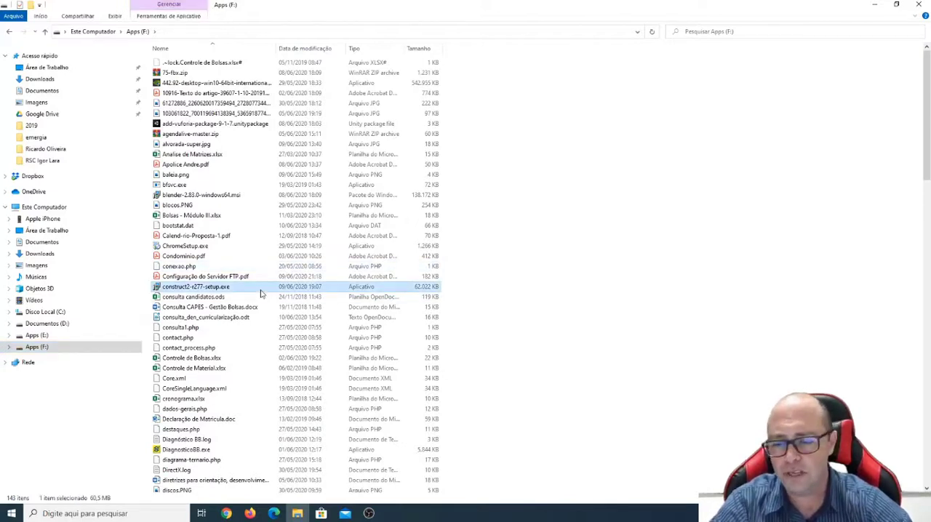
pyautogui.hotkey('ctrl', 'a')
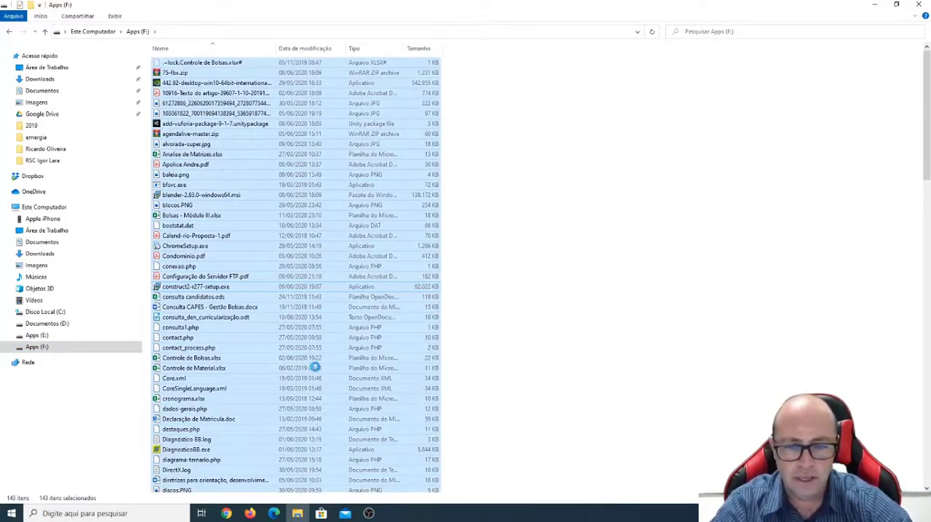
pyautogui.rightClick(260, 292)
pyautogui.click(342, 479)
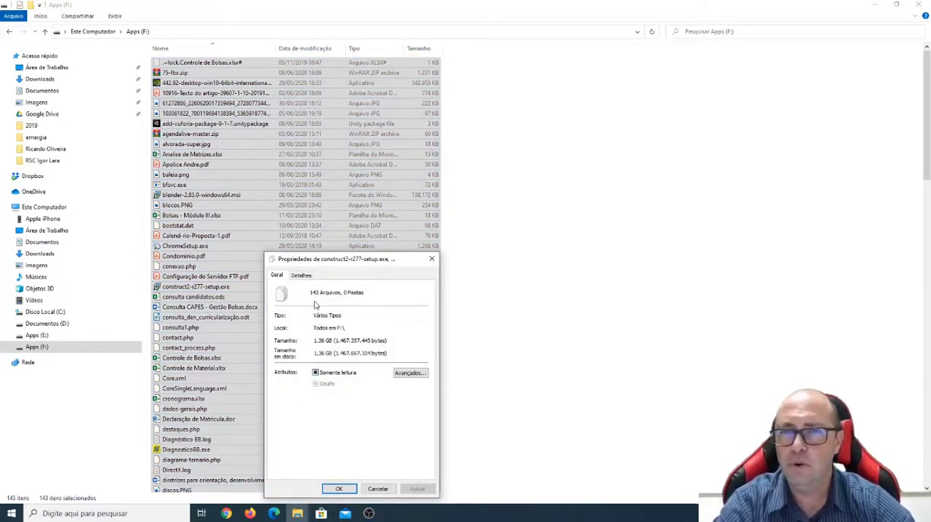
pyautogui.click(382, 491)
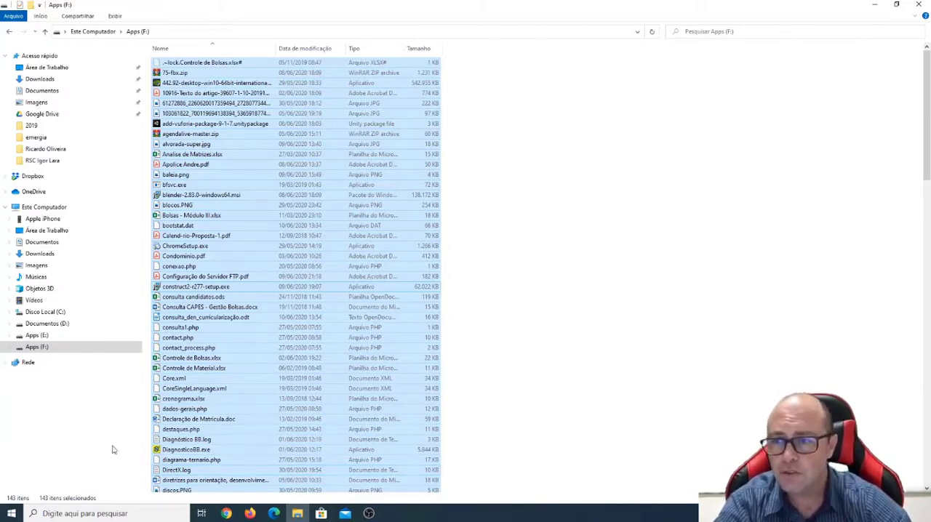
pyautogui.click(44, 348)
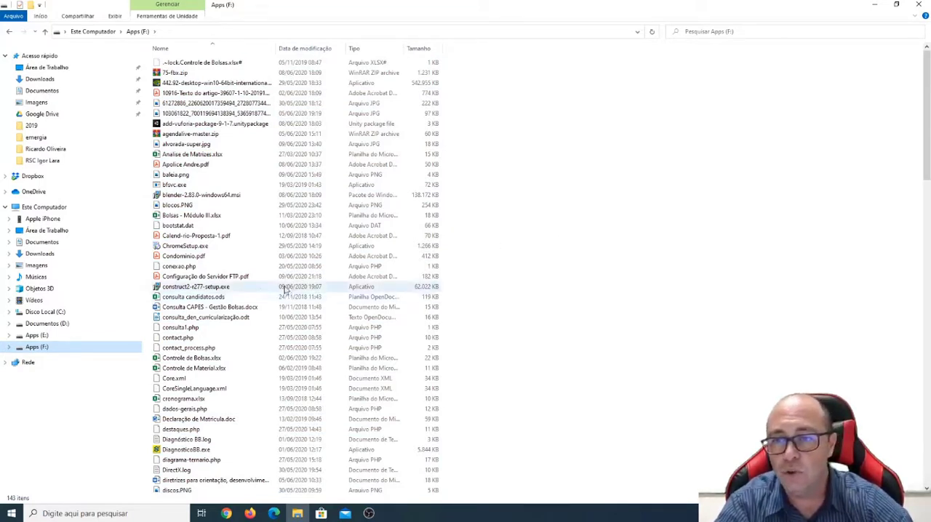
# Pick out Calend-rio-Proposta-1.pdf, Condominio.pdf and Configuração do Servidor FTP.pdf one by one as examples of PDF files
pyautogui.click(182, 237)
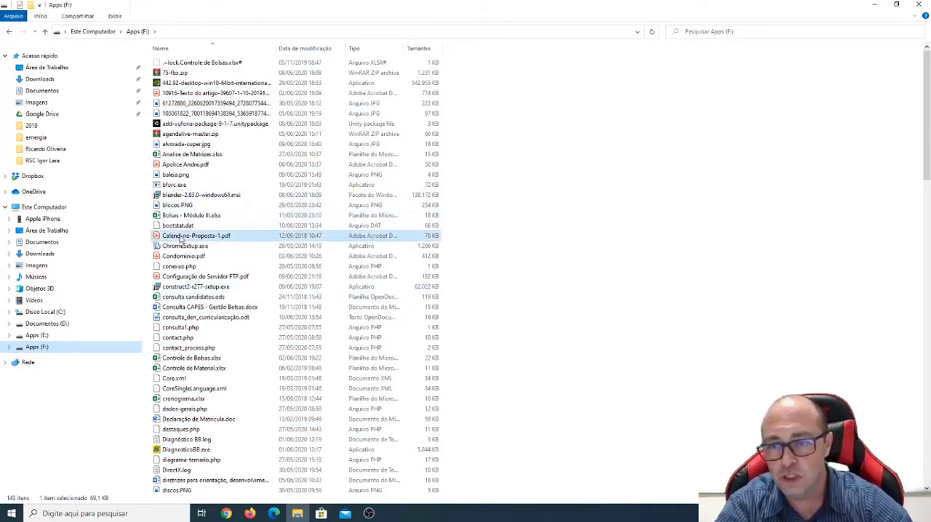
pyautogui.click(183, 256)
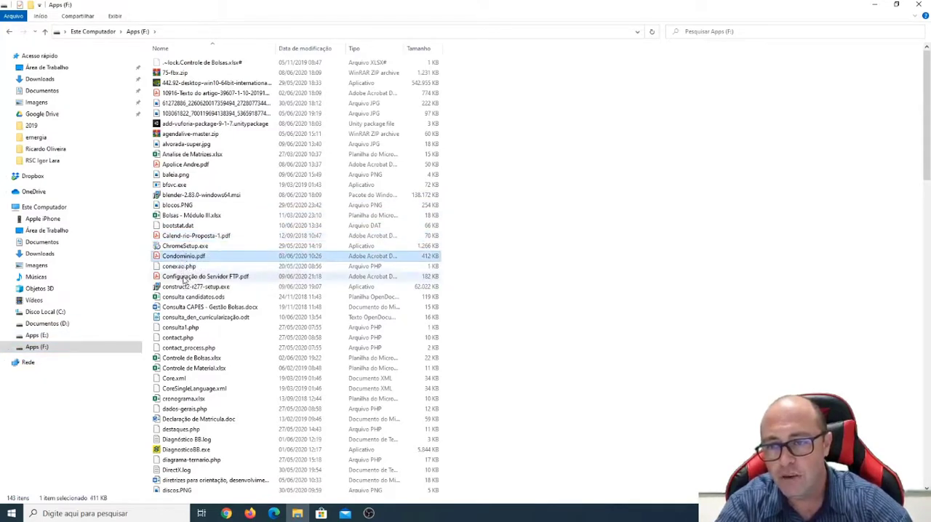
pyautogui.click(185, 277)
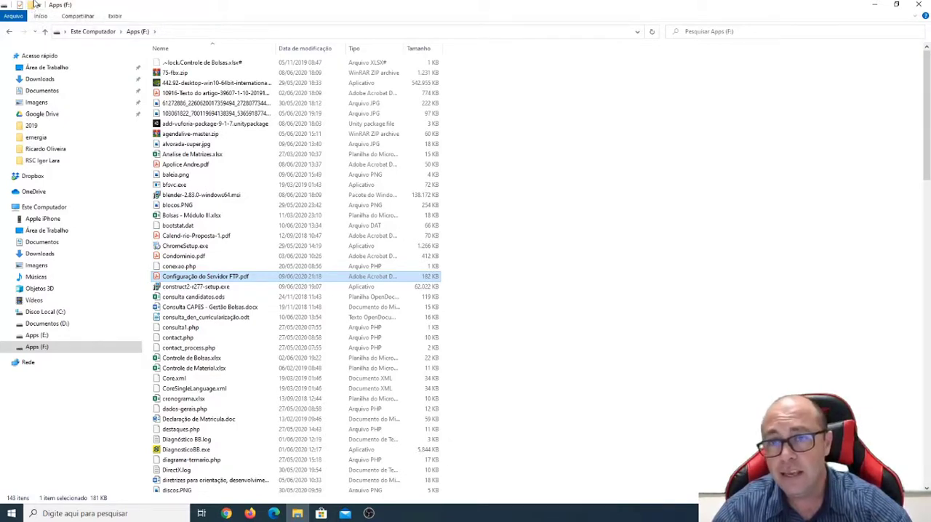
# Create a new folder named Documentos PDF in the root of the Apps (F:) drive
pyautogui.click(34, 347)
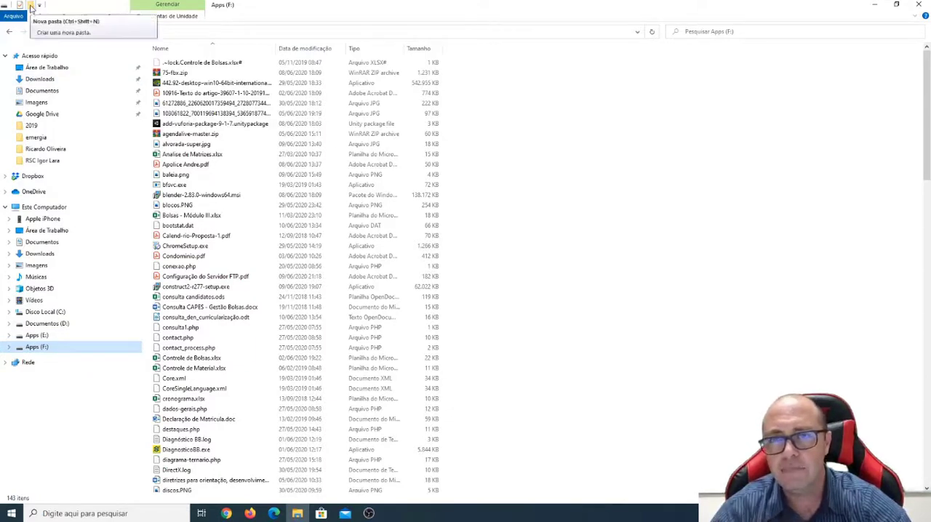
pyautogui.click(31, 7)
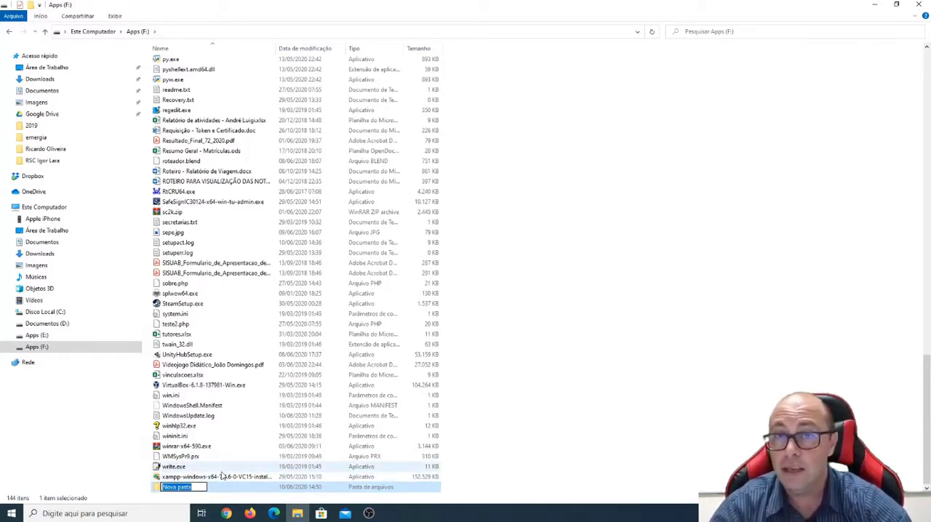
pyautogui.write('D')
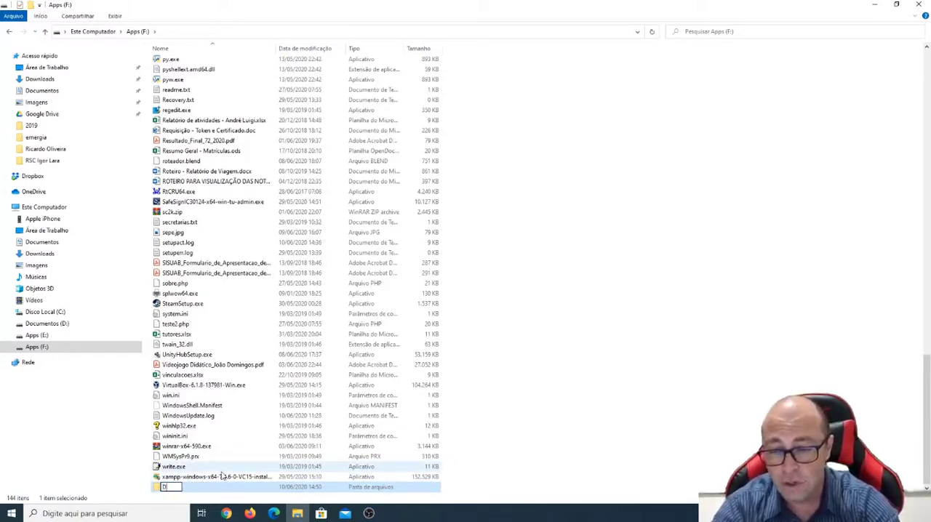
pyautogui.write('ocumentos PDF')
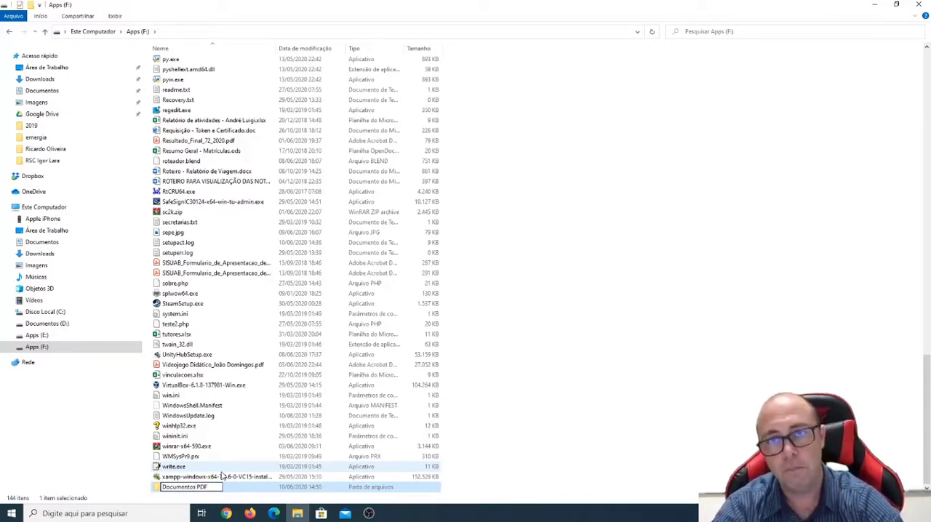
pyautogui.press('Return')
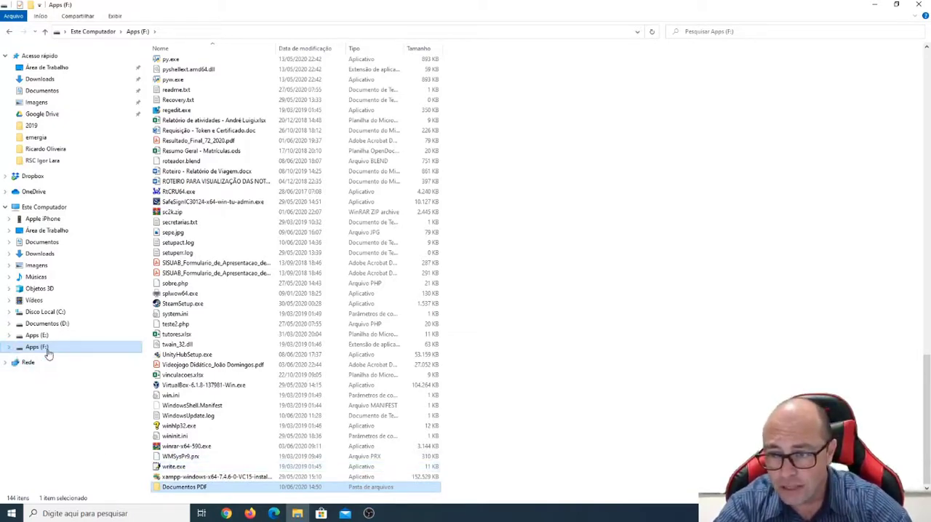
# Expand Apps (F:) in the folder tree, view the contents of Documentos PDF and return to the drive
pyautogui.click(10, 348)
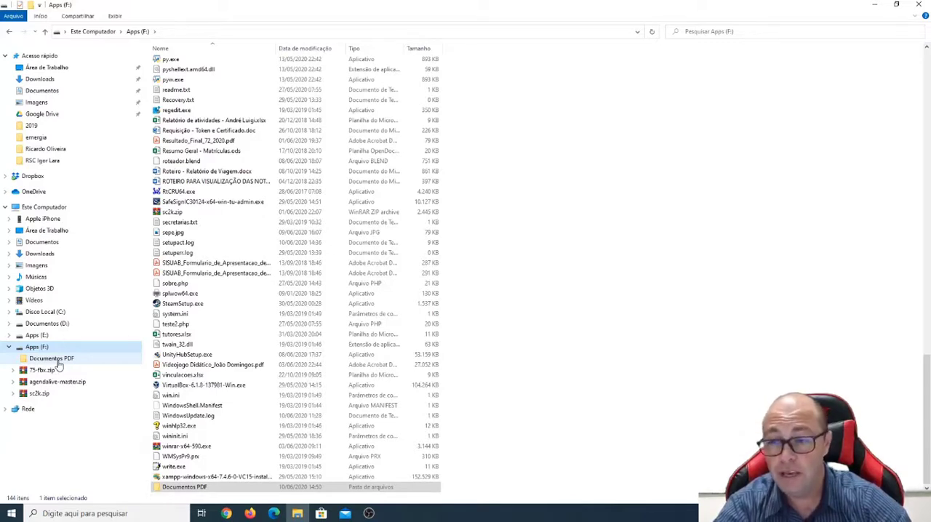
pyautogui.click(57, 360)
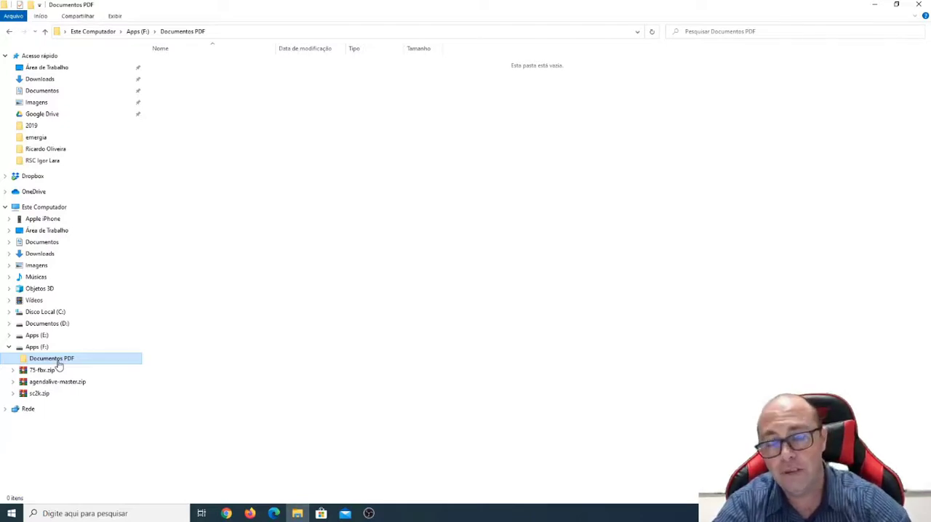
pyautogui.click(47, 348)
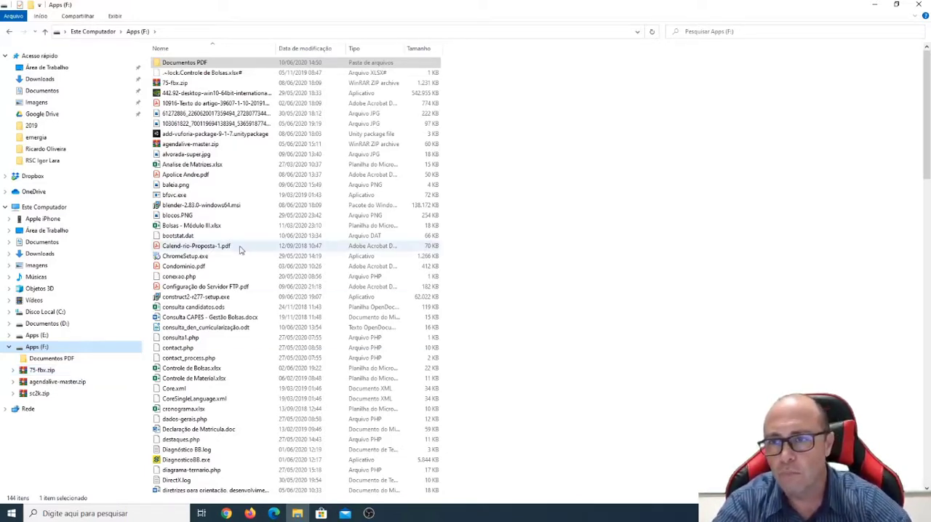
# Move the Apolice PDF from the Apps (F:) root into the Documentos PDF folder and check that folder's contents
pyautogui.click(182, 177)
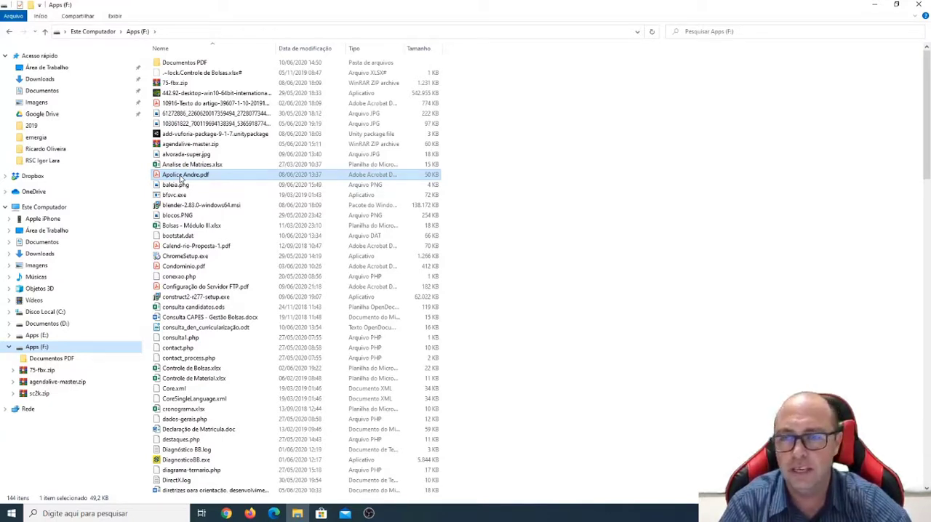
pyautogui.moveTo(182, 178); pyautogui.dragTo(59, 368)
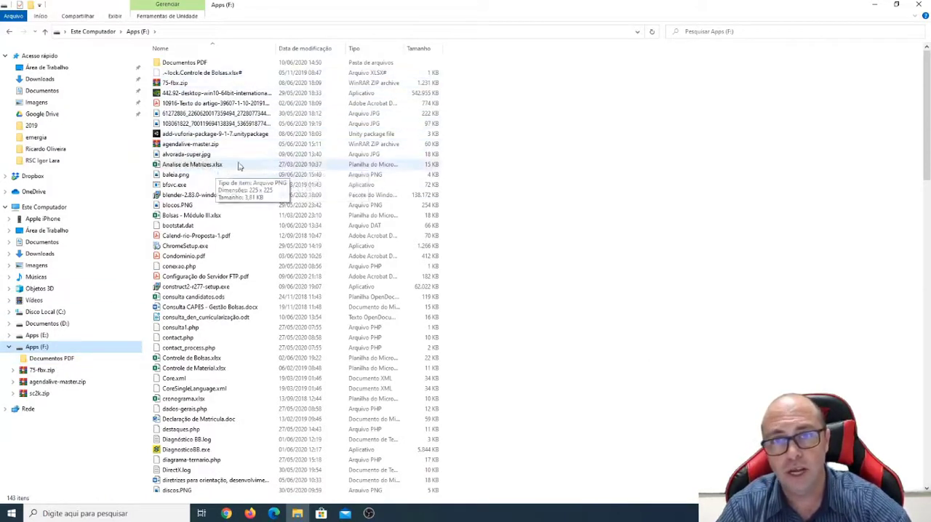
pyautogui.click(51, 359)
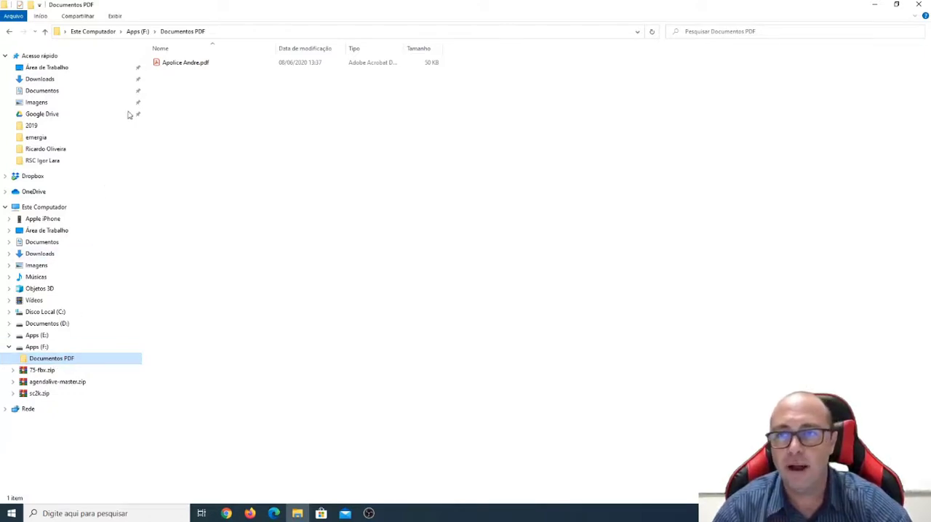
pyautogui.click(138, 31)
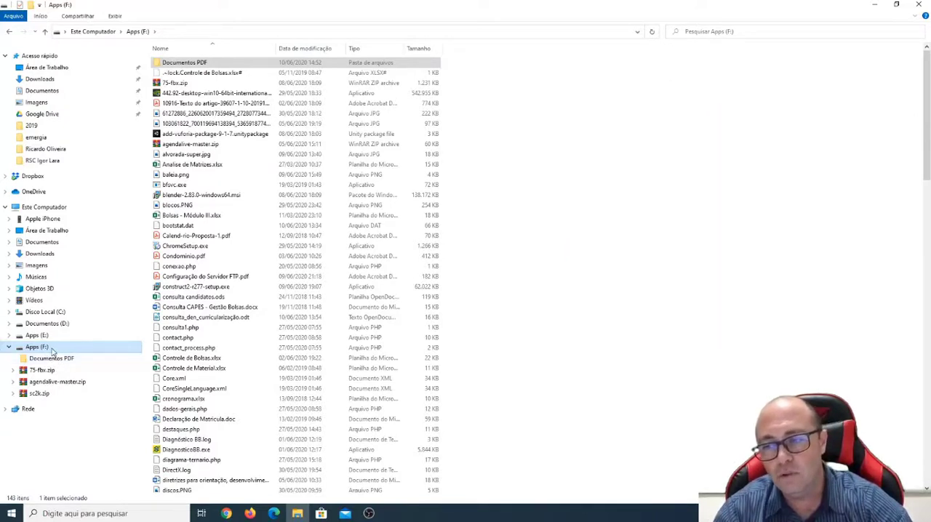
pyautogui.click(44, 349)
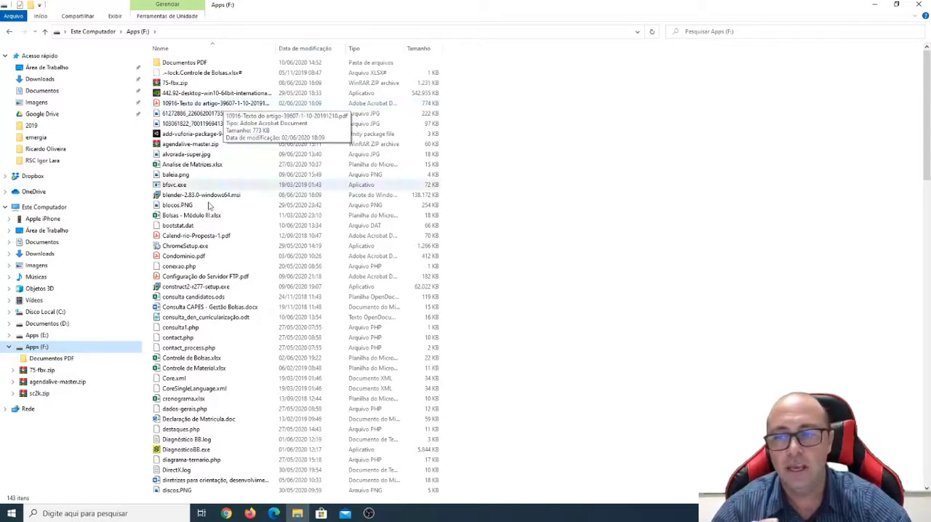
pyautogui.click(53, 359)
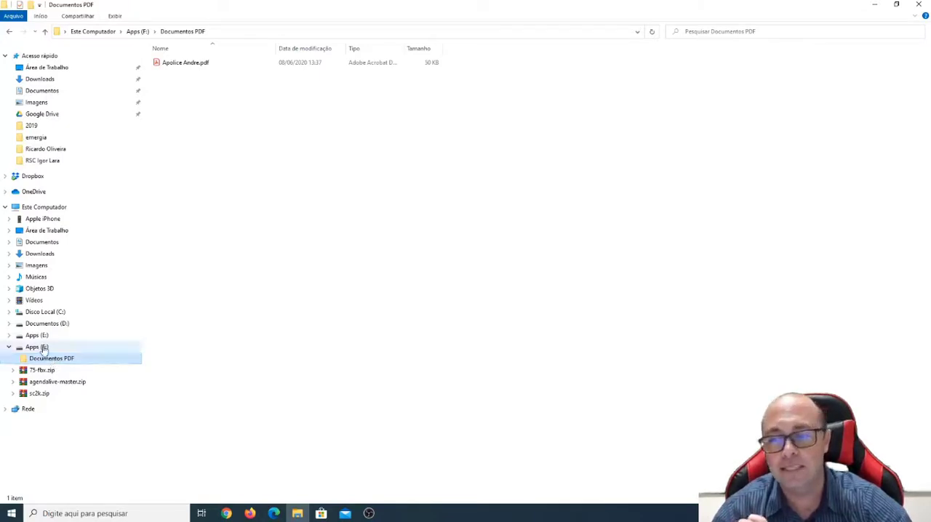
# Move 10916-Texto do artigo-39607-1-10-20191210.pdf from the Apps (F:) root into the Documentos PDF folder
pyautogui.click(37, 347)
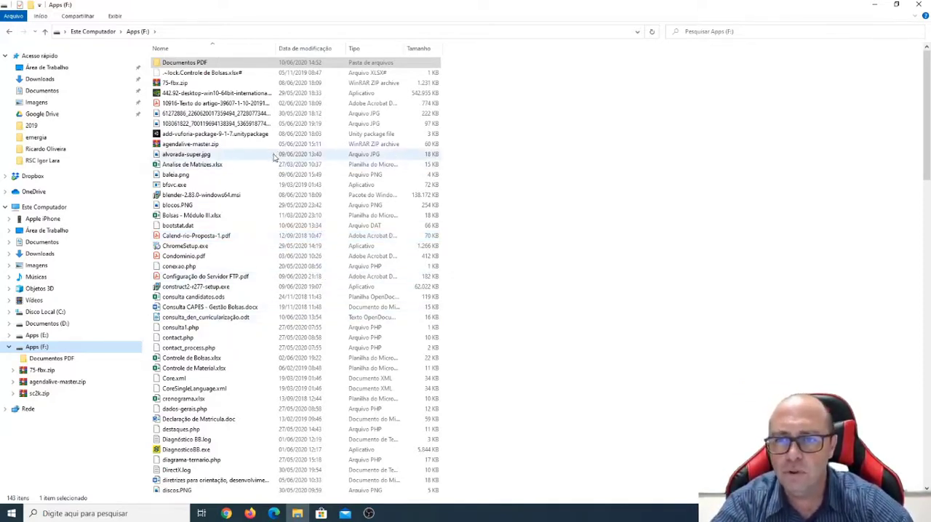
pyautogui.click(248, 105)
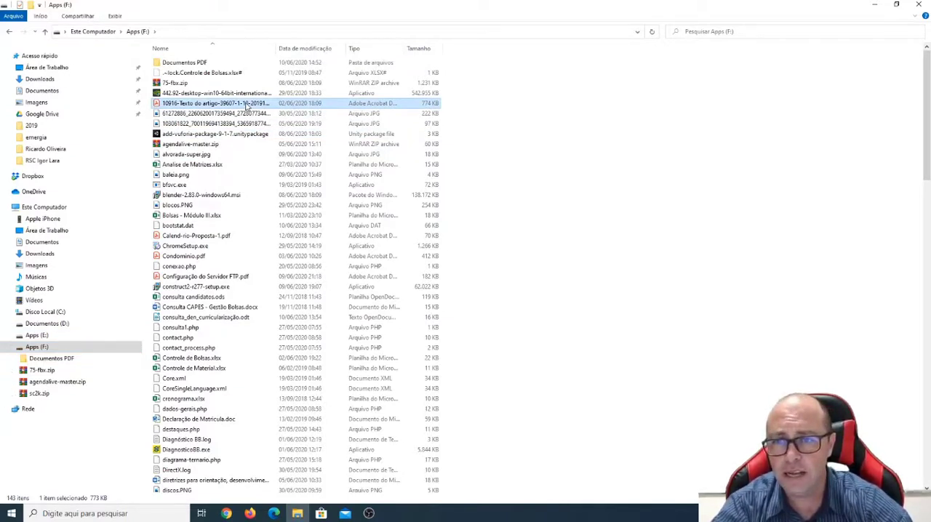
pyautogui.moveTo(246, 107); pyautogui.dragTo(52, 363)
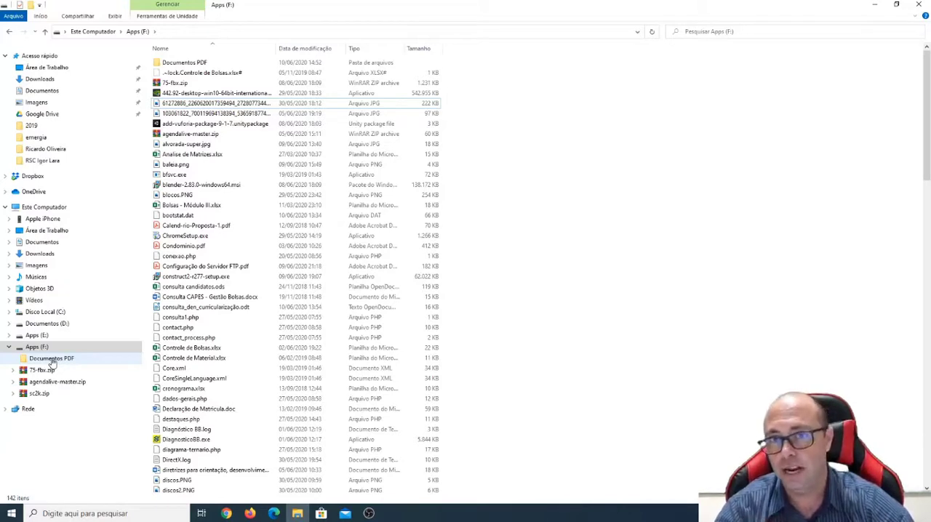
# Fit the Tipo column to its contents and set the Apps (F:) file list to the Detalhes layout
pyautogui.doubleClick(405, 49)
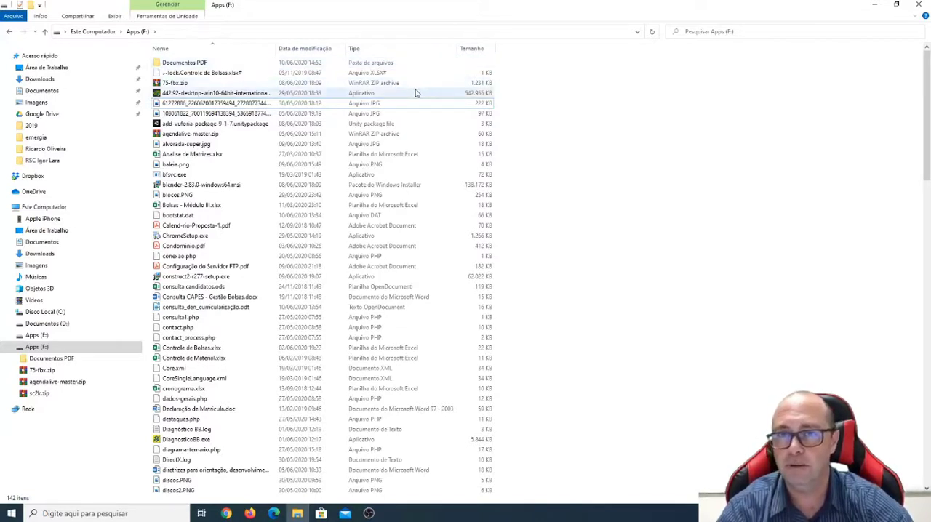
pyautogui.click(117, 17)
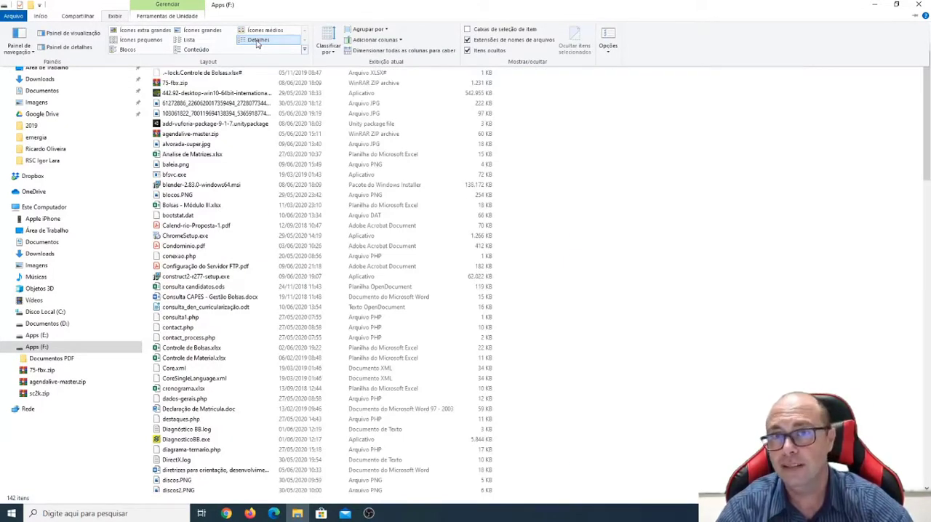
pyautogui.click(256, 41)
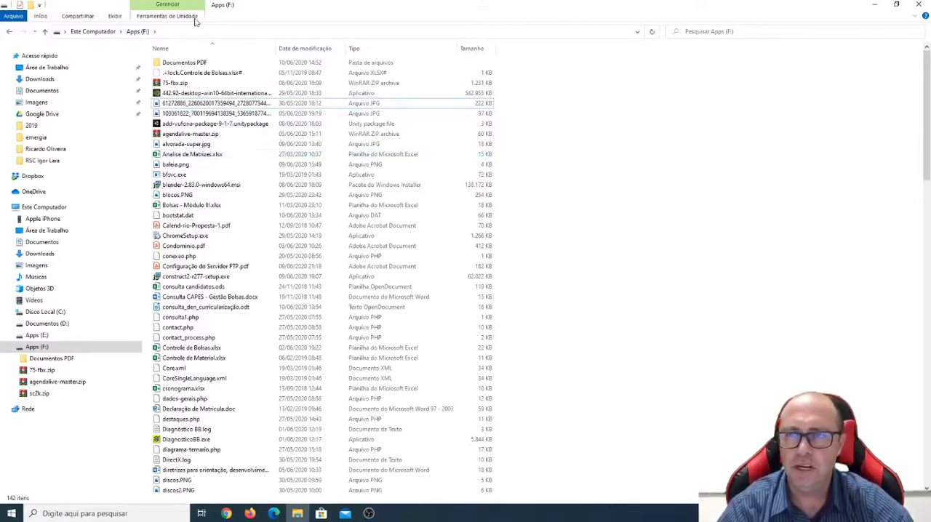
# Try the Ícones pequenos and Lista layouts on the drive's files and return to Detalhes
pyautogui.click(115, 16)
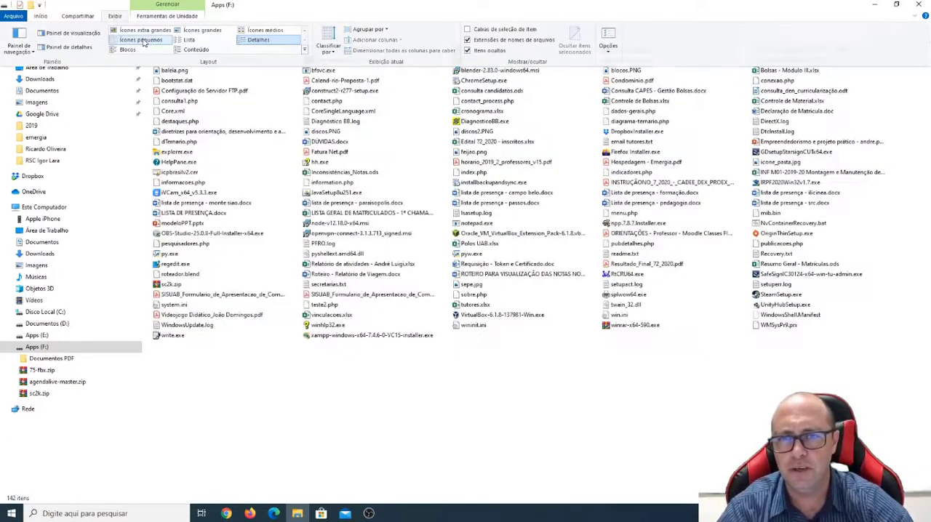
pyautogui.click(143, 41)
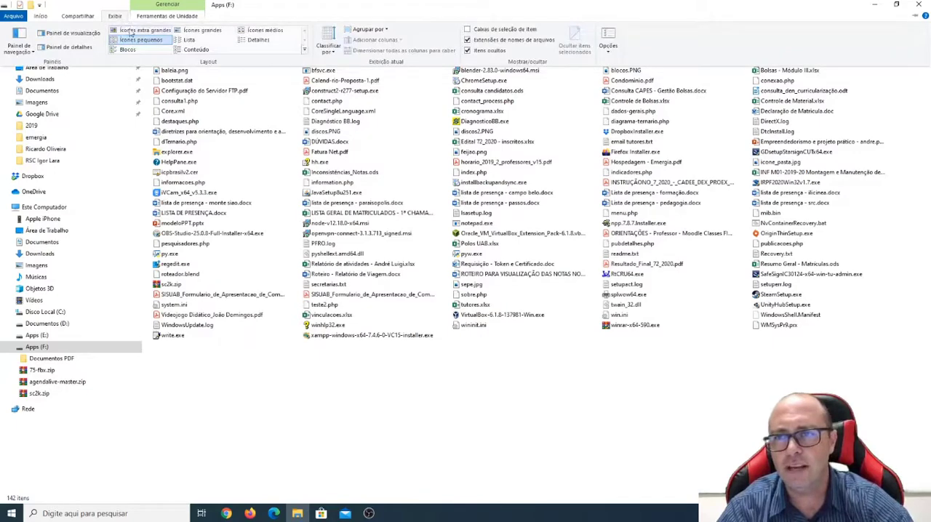
pyautogui.click(188, 40)
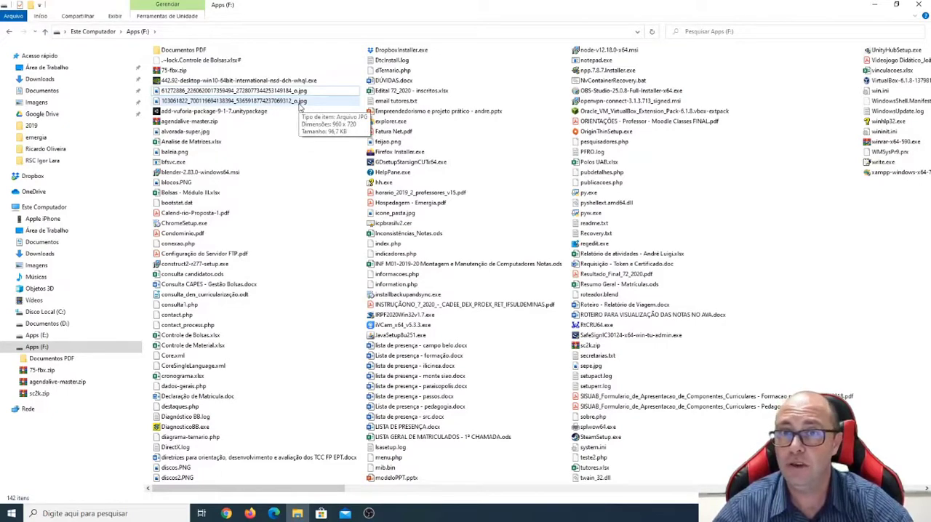
pyautogui.click(123, 16)
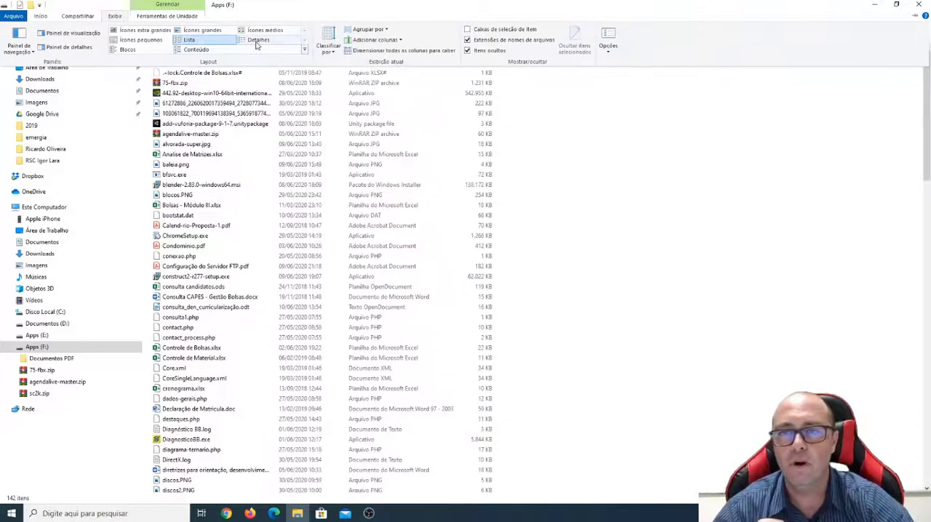
pyautogui.click(256, 44)
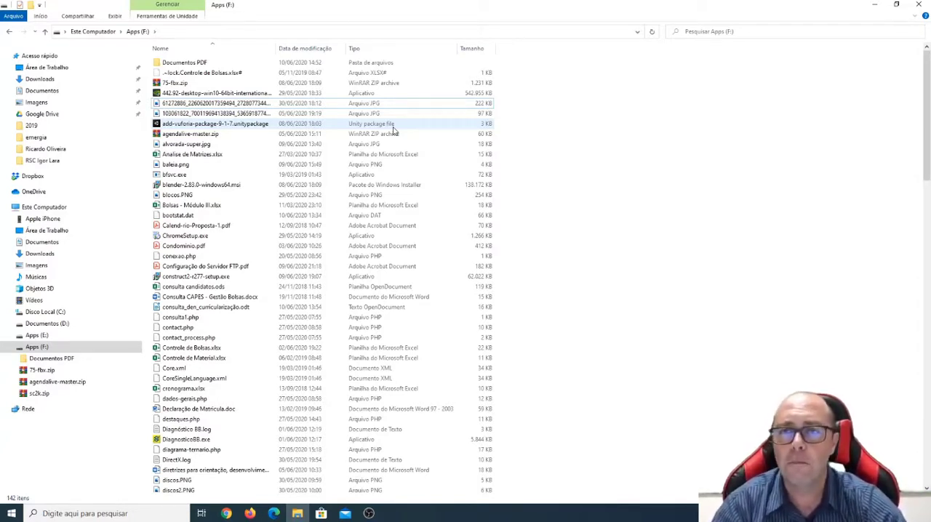
# Turn off the display of file name extensions and hidden items for the Apps (F:) file list
pyautogui.click(115, 15)
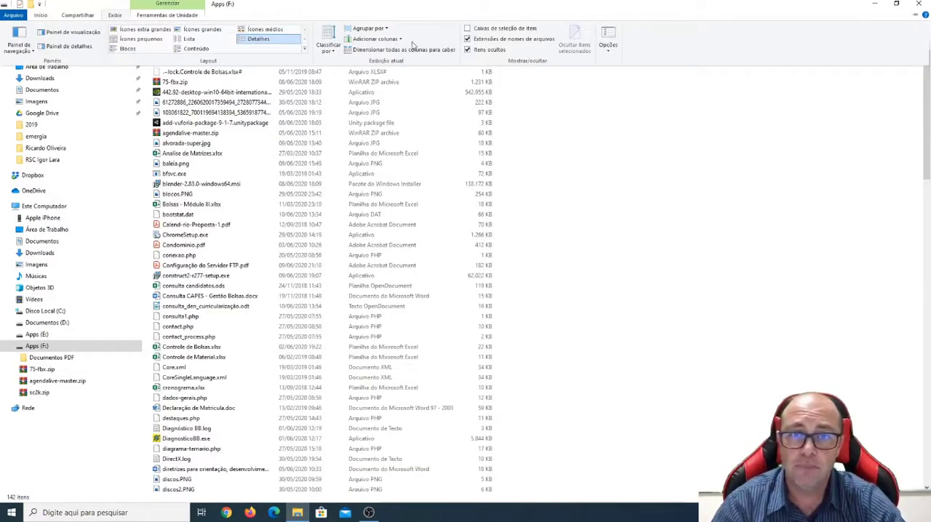
pyautogui.click(467, 39)
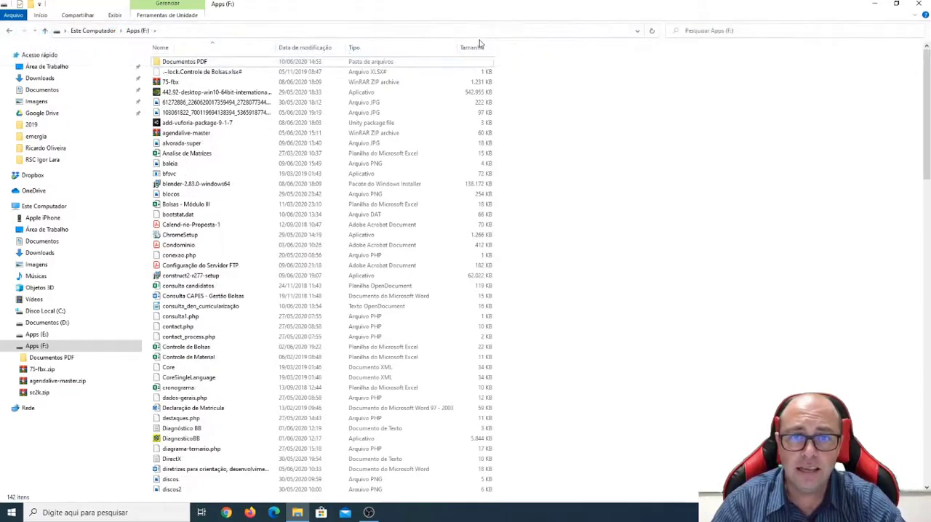
pyautogui.click(120, 16)
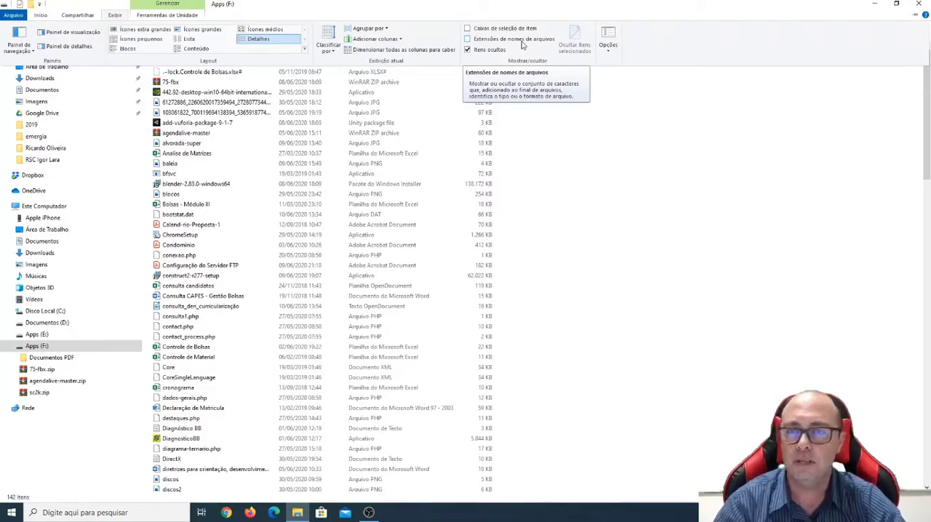
pyautogui.click(483, 51)
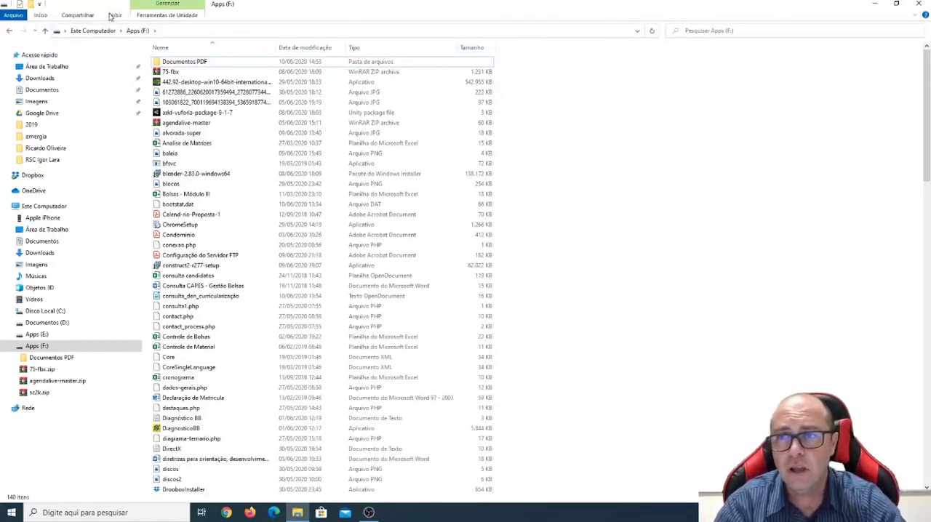
pyautogui.click(115, 15)
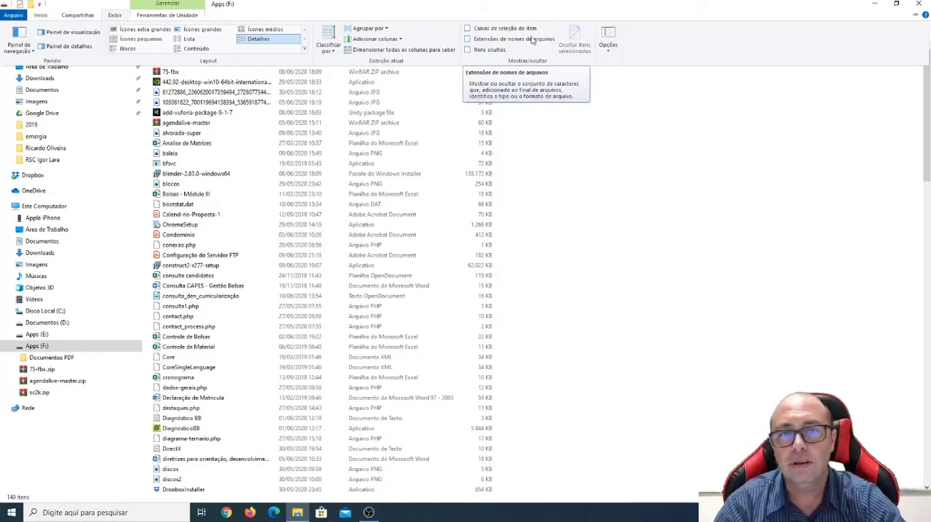
pyautogui.click(571, 136)
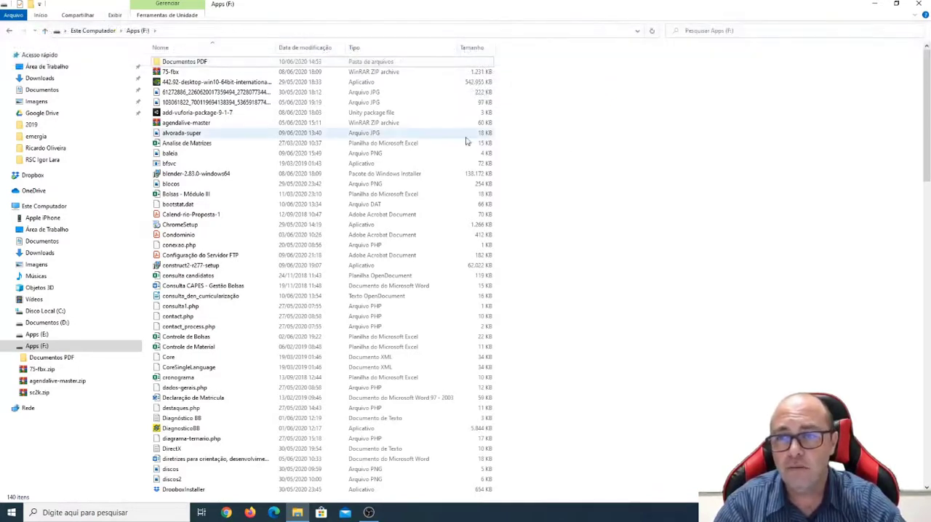
# Compare how the image files alvorada-super, baleia and blocos are listed against bootstat.dat, consulta1.php and contact.php
pyautogui.click(184, 133)
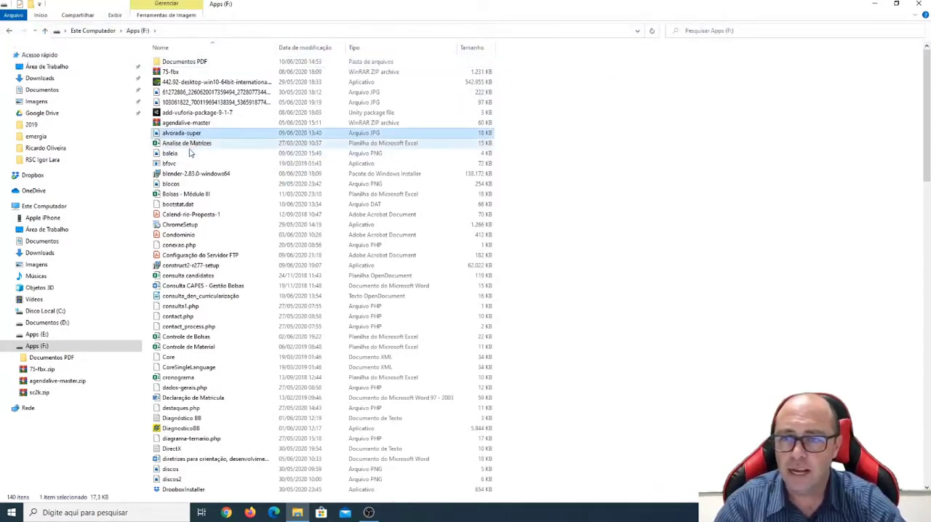
pyautogui.click(187, 154)
pyautogui.click(188, 184)
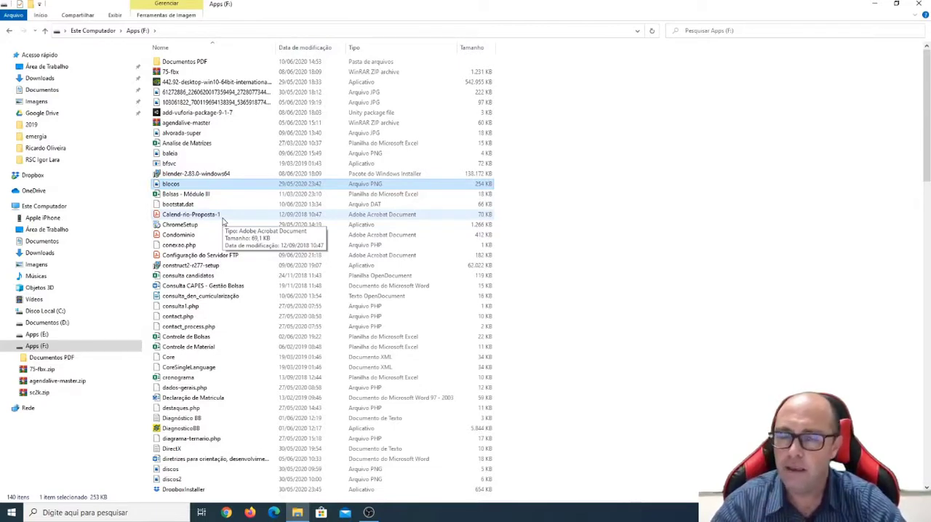
pyautogui.click(192, 207)
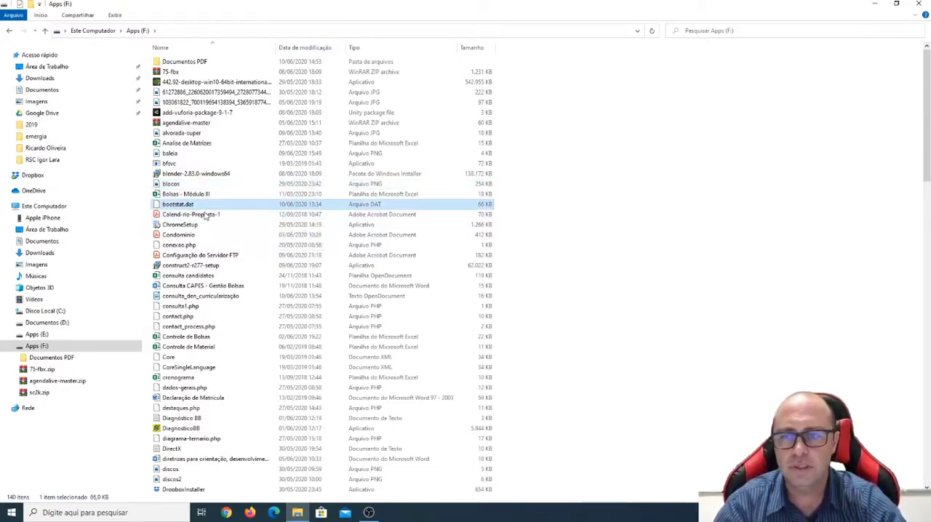
pyautogui.click(203, 309)
pyautogui.click(204, 318)
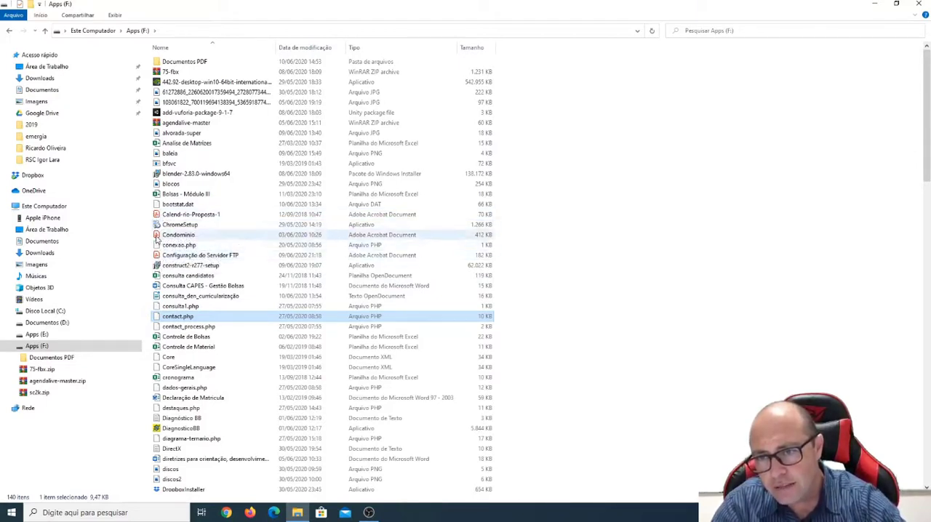
# Examine the icons and types of the PDF files, Declaração de Matricula, discos, bootstat.dat and conexao.php
pyautogui.click(156, 236)
pyautogui.click(159, 215)
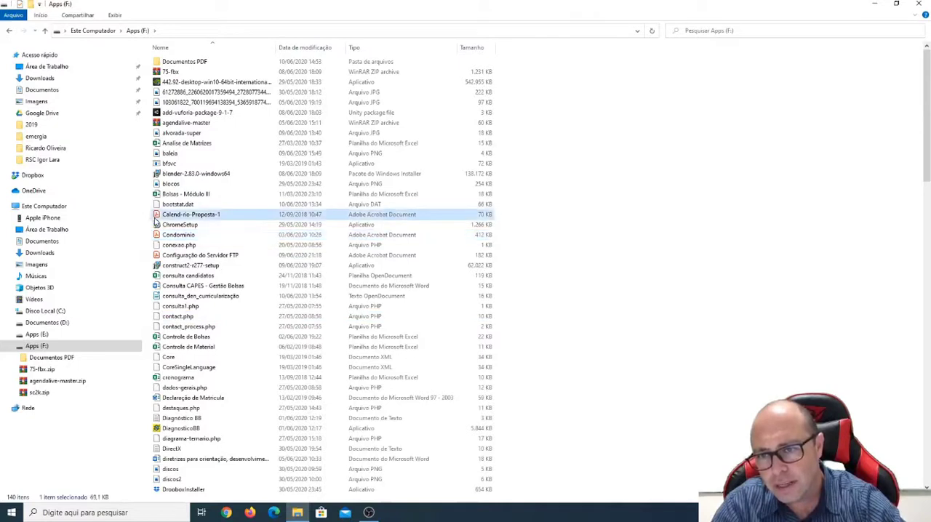
pyautogui.click(157, 256)
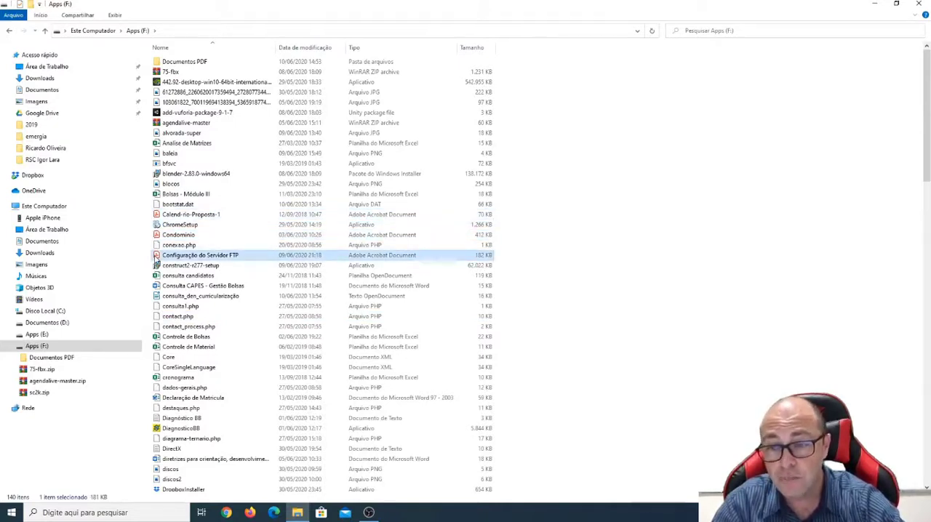
pyautogui.click(164, 401)
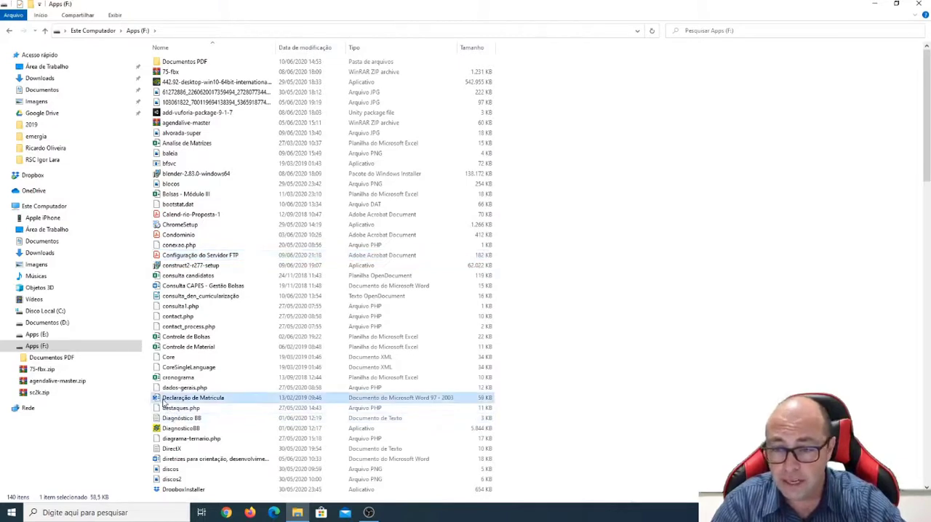
pyautogui.click(172, 469)
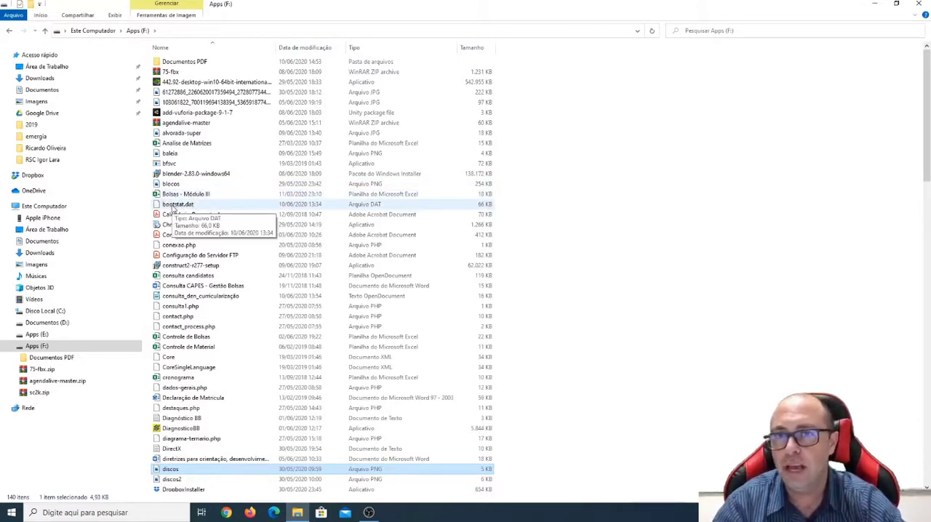
pyautogui.click(173, 206)
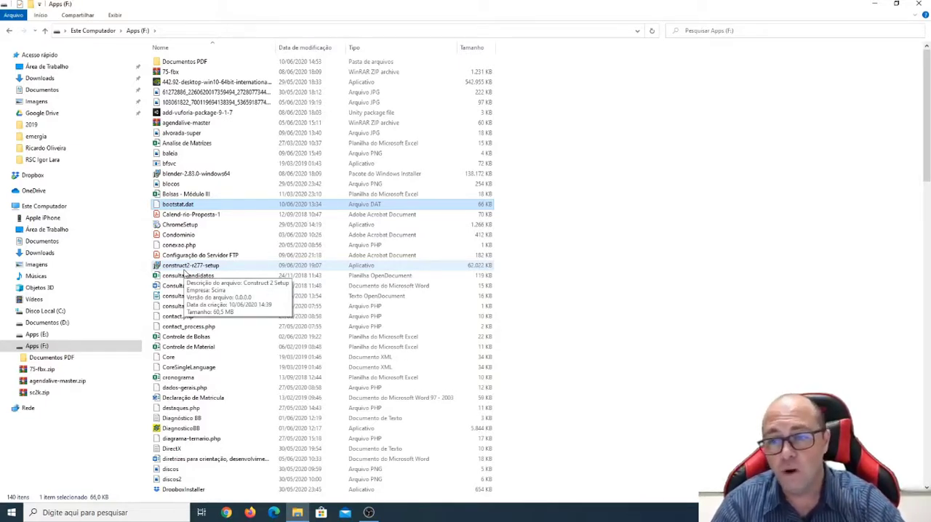
pyautogui.click(175, 246)
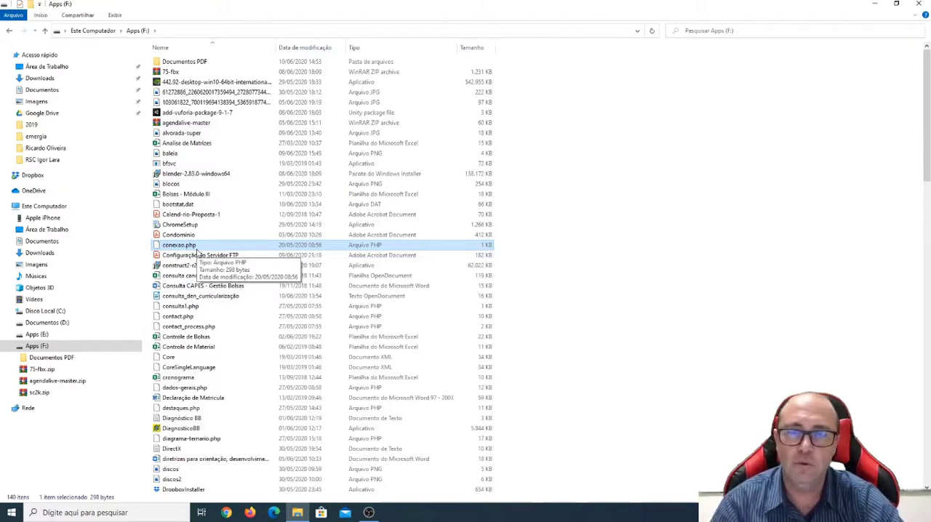
# Turn the display of file name extensions back on for the Apps (F:) file list
pyautogui.click(116, 16)
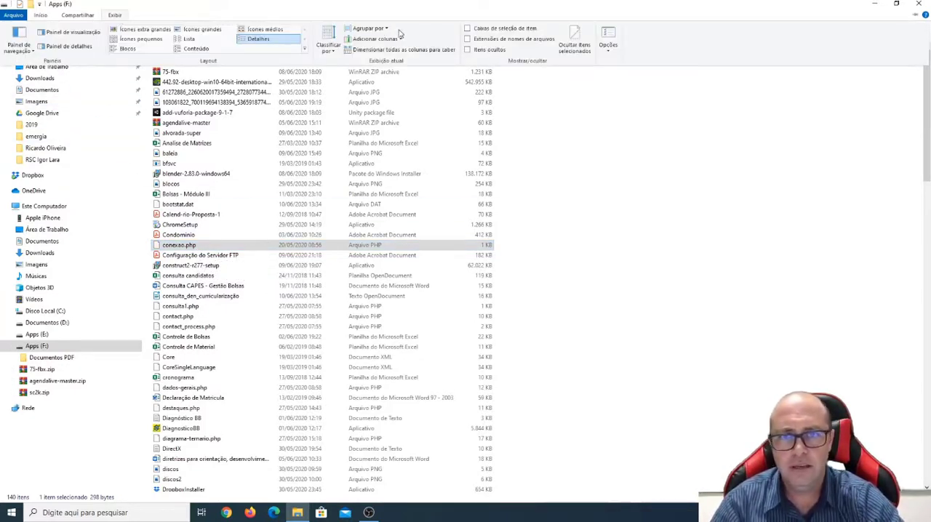
pyautogui.click(494, 40)
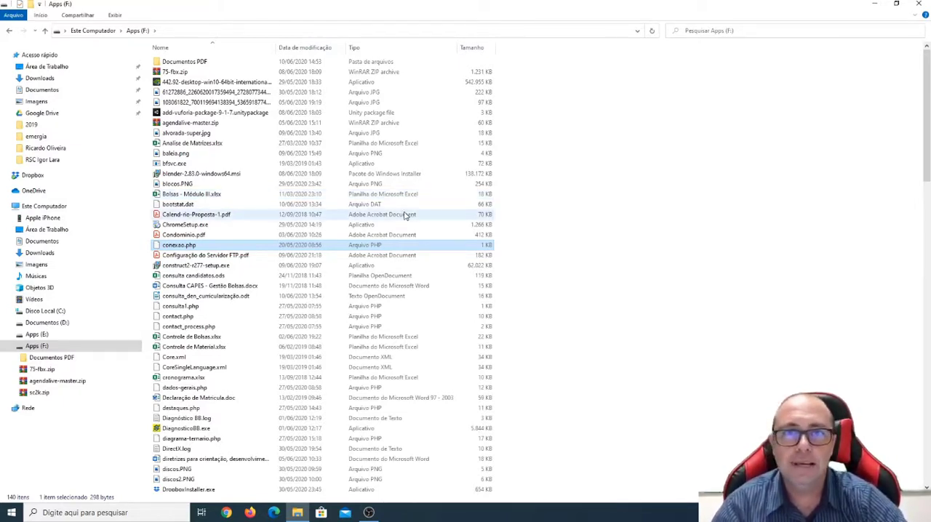
# Select Calend-rio-Proposta-1.pdf, Condominio.pdf and Configuração do Servidor FTP.pdf together and look through the list for further PDFs
pyautogui.click(198, 217)
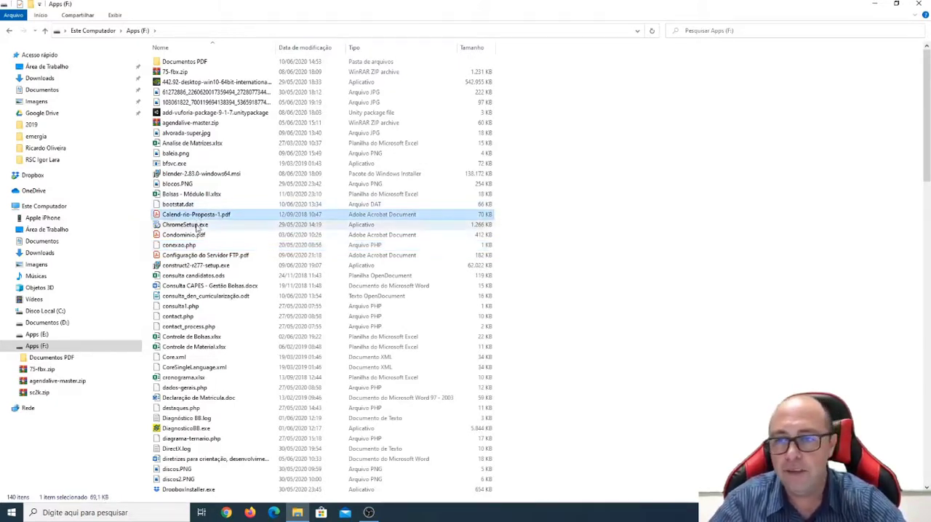
pyautogui.keyDown('ctrl'); pyautogui.click(197, 237); pyautogui.keyUp('ctrl')
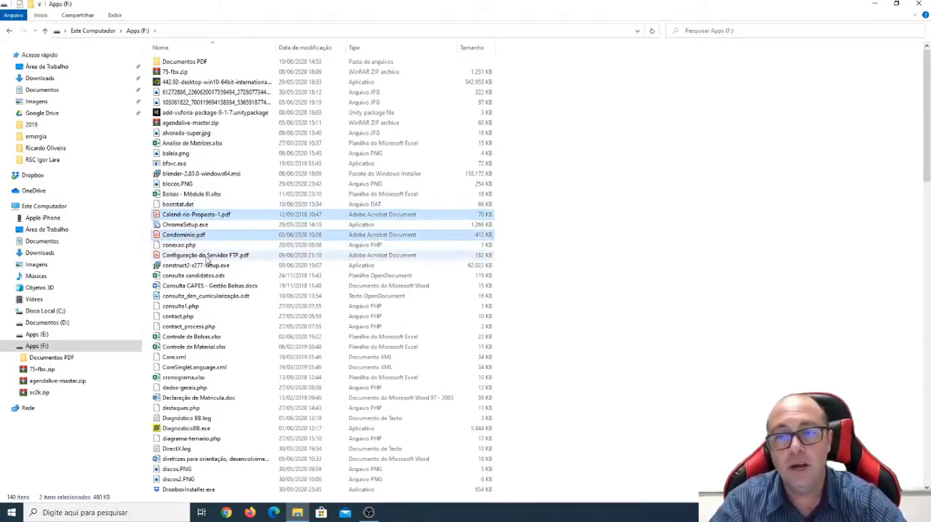
pyautogui.keyDown('ctrl'); pyautogui.click(208, 258); pyautogui.keyUp('ctrl')
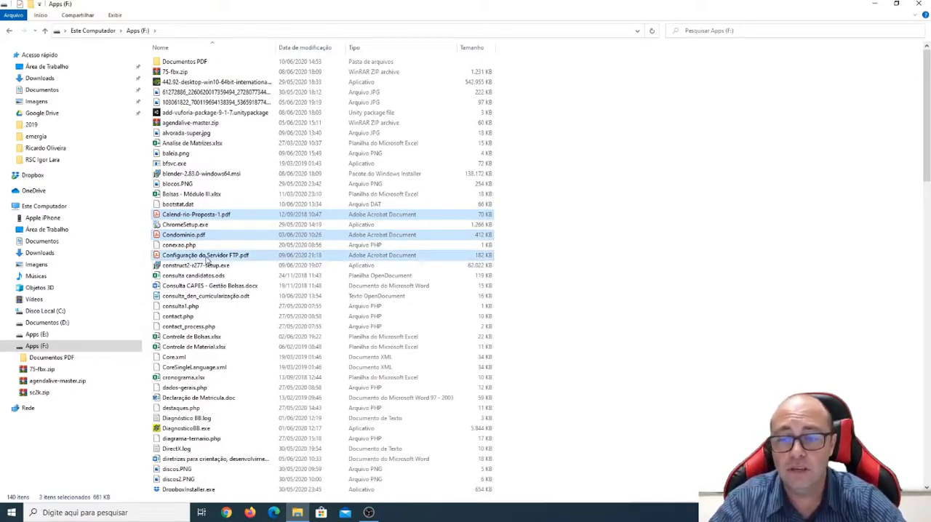
pyautogui.scroll(-6, 235, 371)
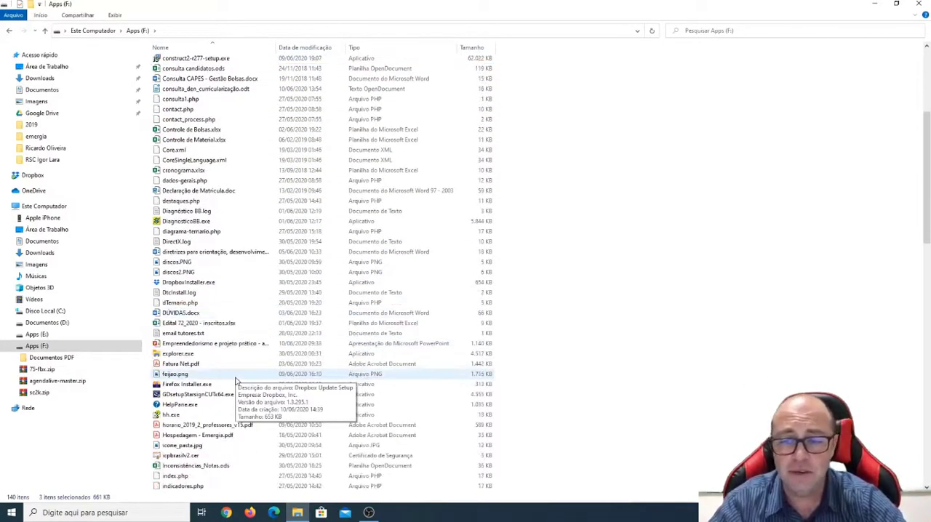
pyautogui.scroll(6, 235, 379)
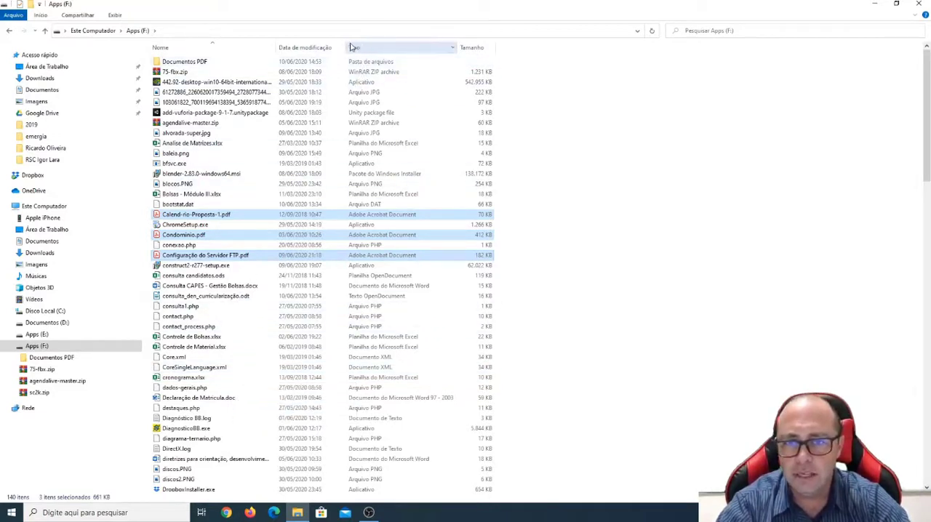
# Sort the drive's files by type, by name in both directions, and finally by modification date with the newest first
pyautogui.click(397, 48)
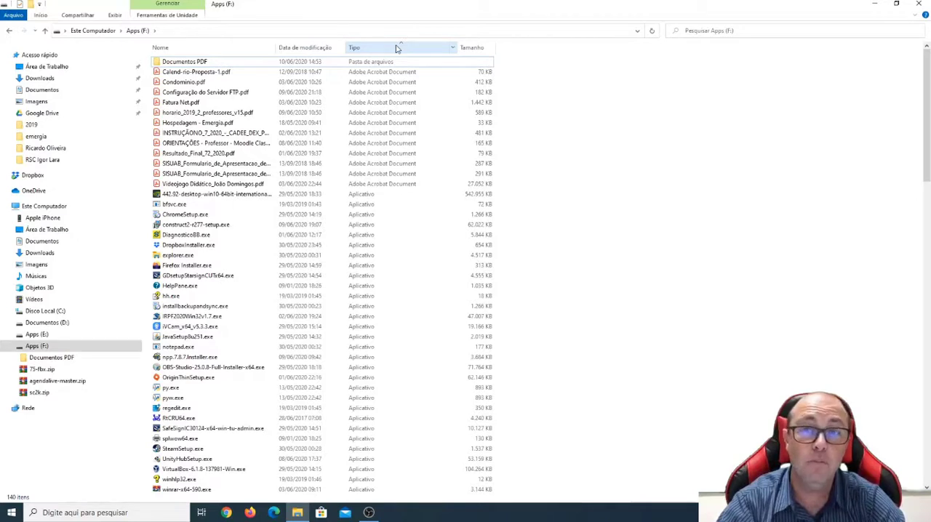
pyautogui.click(225, 48)
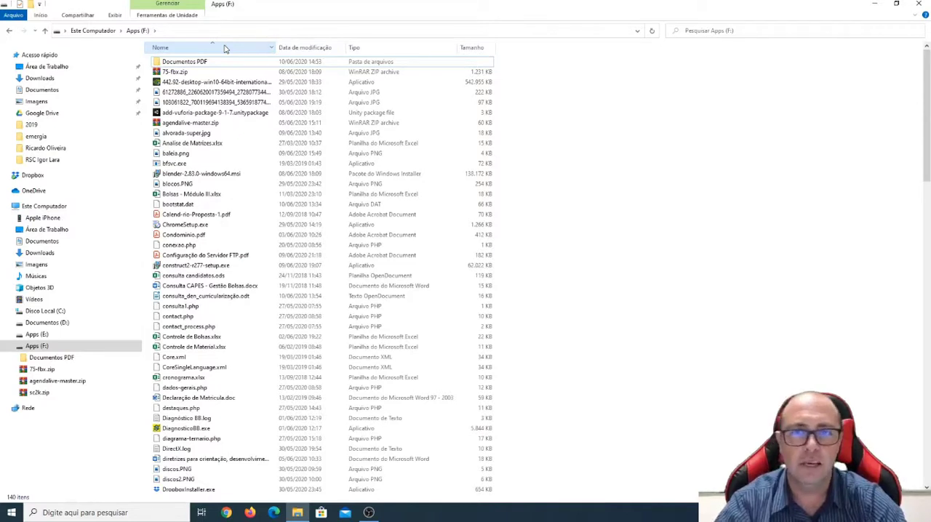
pyautogui.click(225, 48)
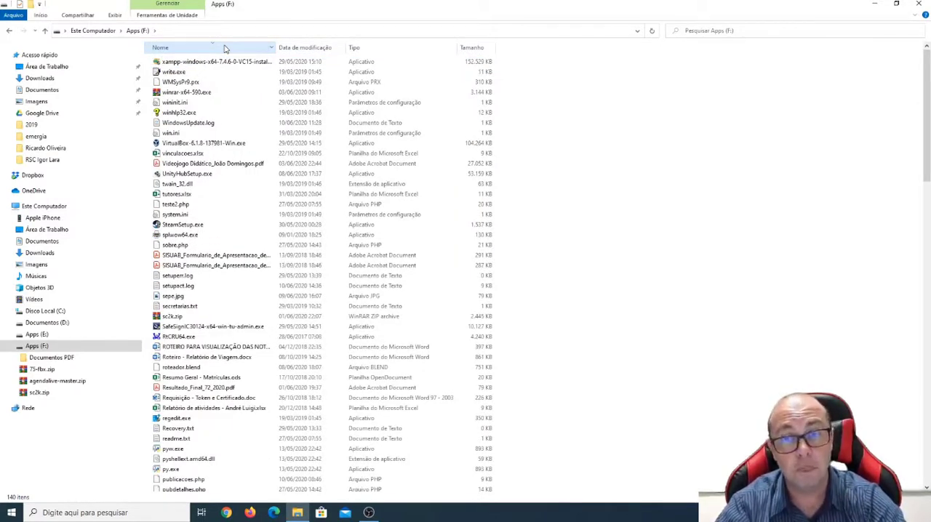
pyautogui.click(314, 48)
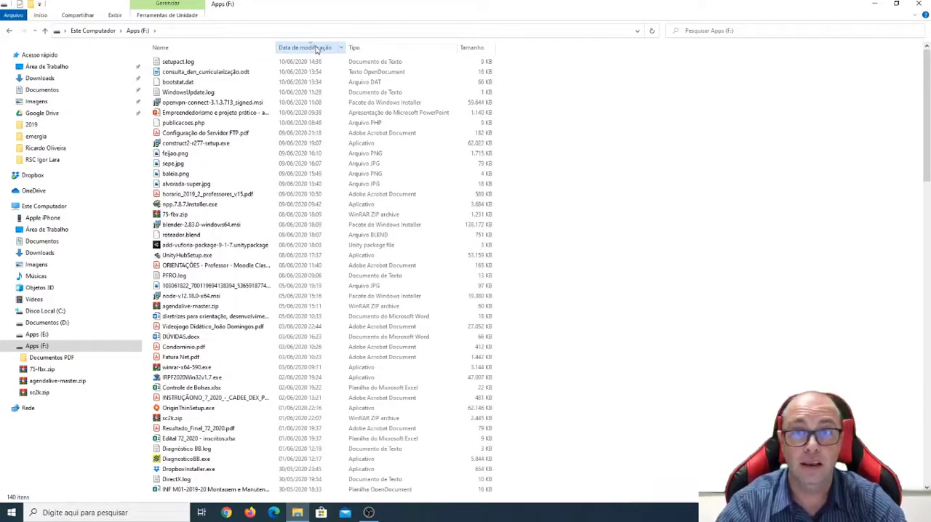
# Sort the Apps (F:) files by type and select the whole block of PDFs, starting with Calend-rio-Proposta-1.pdf
pyautogui.click(316, 48)
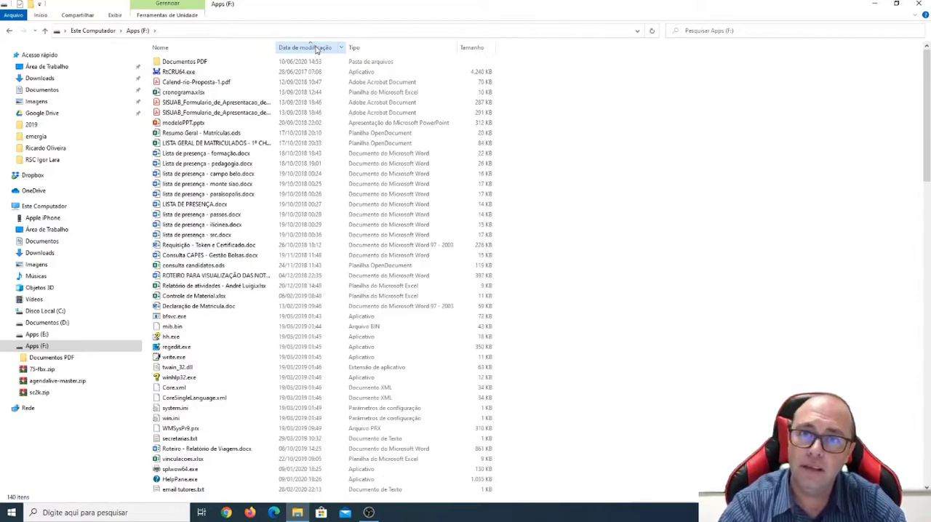
pyautogui.click(376, 49)
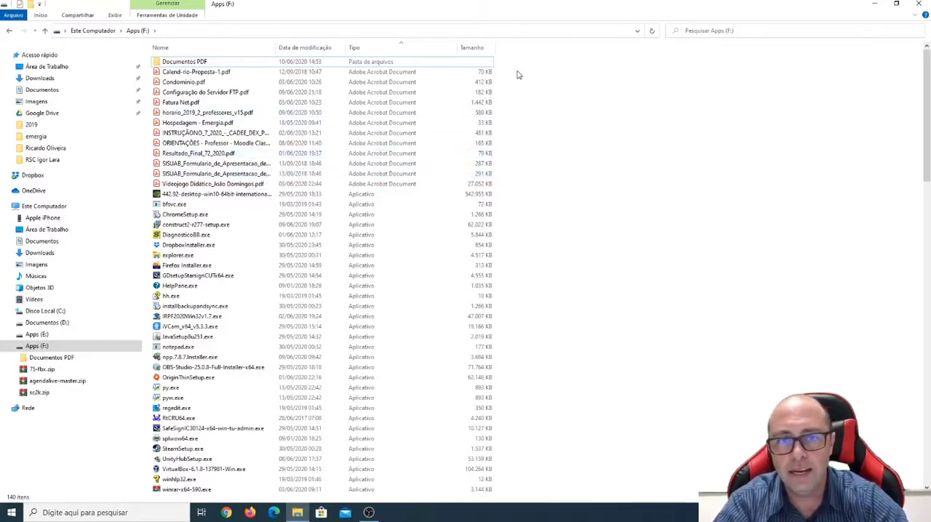
pyautogui.moveTo(517, 71); pyautogui.dragTo(201, 187)
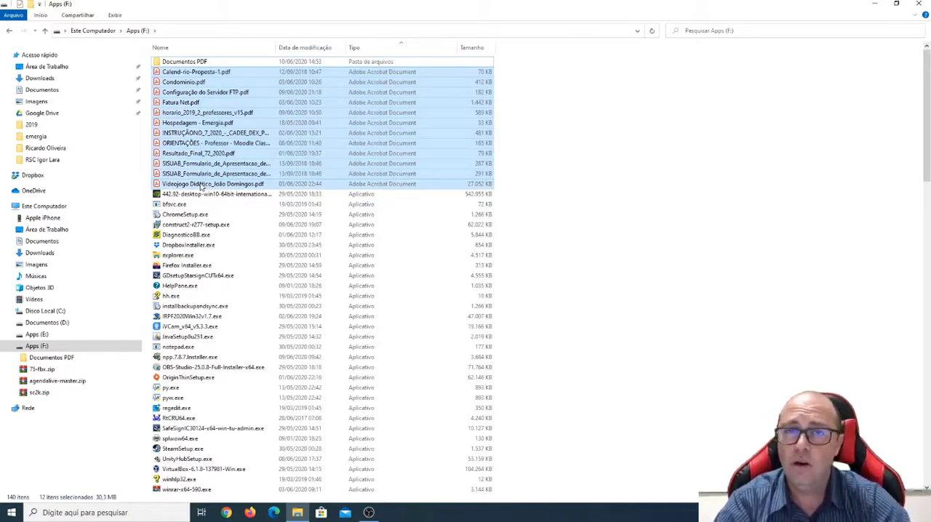
pyautogui.click(550, 117)
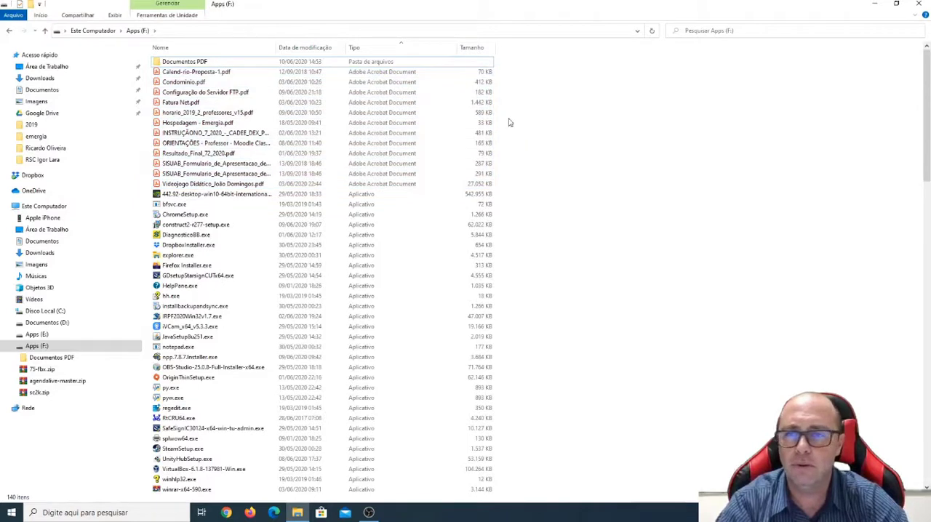
pyautogui.click(198, 72)
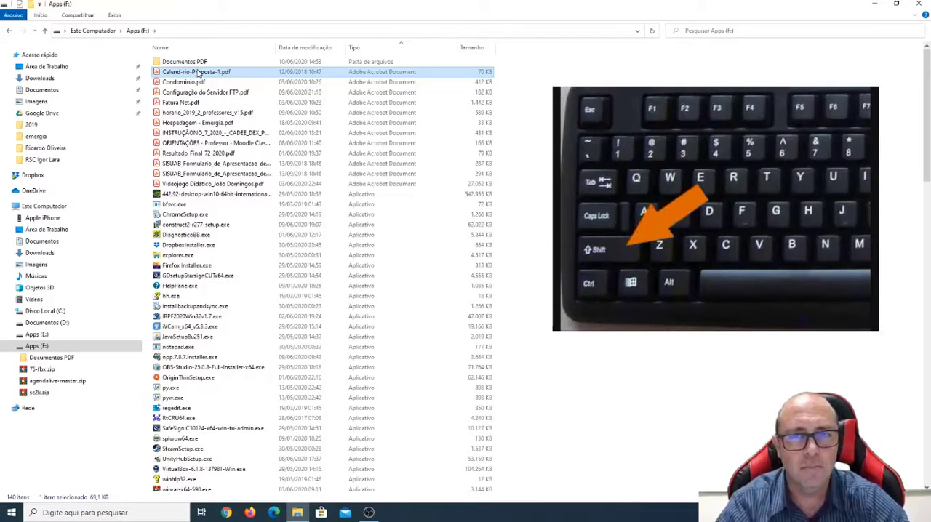
pyautogui.keyDown('shift'); pyautogui.click(183, 185); pyautogui.keyUp('shift')
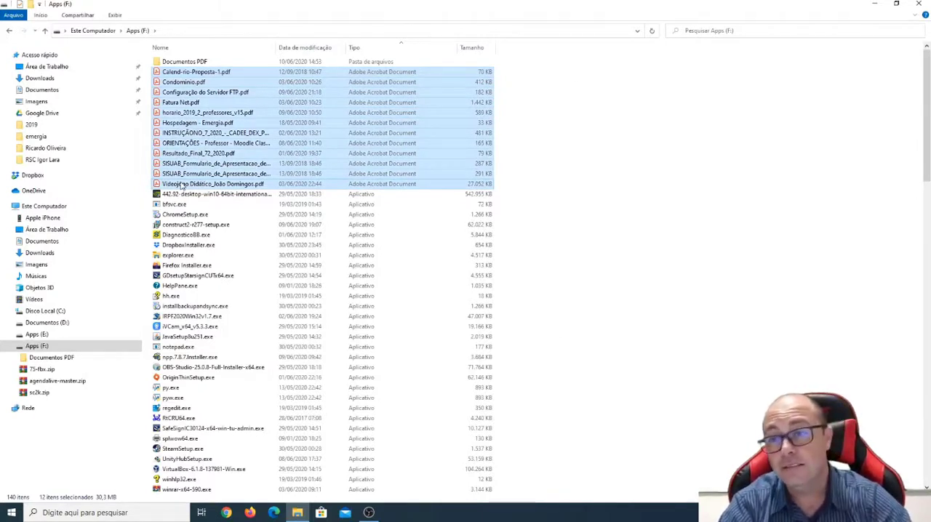
# Copy the selected PDFs from Apps (F:) into the Documentos PDF folder, keeping the originals in place
pyautogui.moveTo(196, 186); pyautogui.dragTo(62, 363)
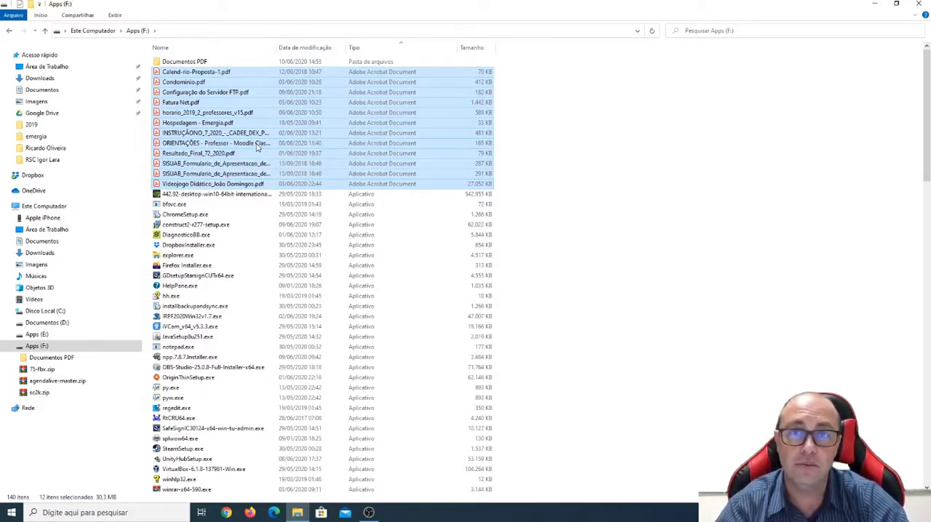
pyautogui.rightClick(210, 84)
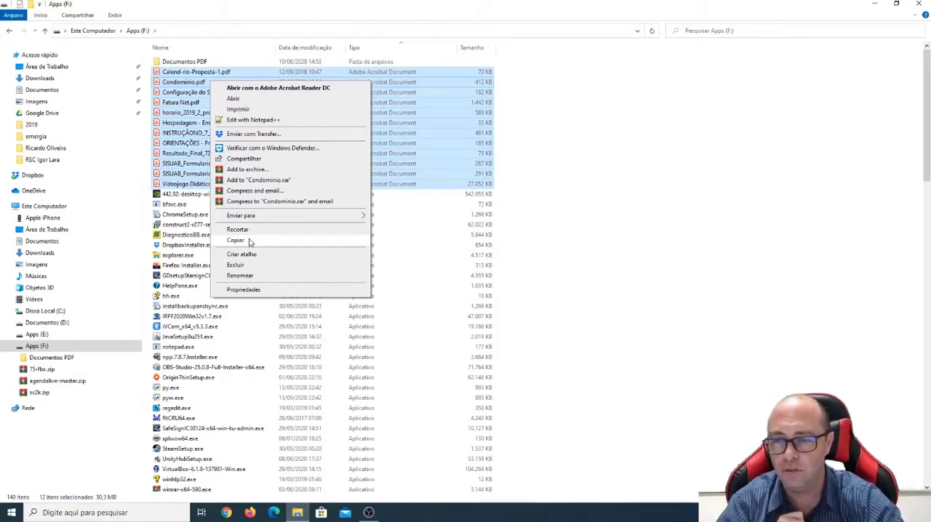
pyautogui.click(250, 242)
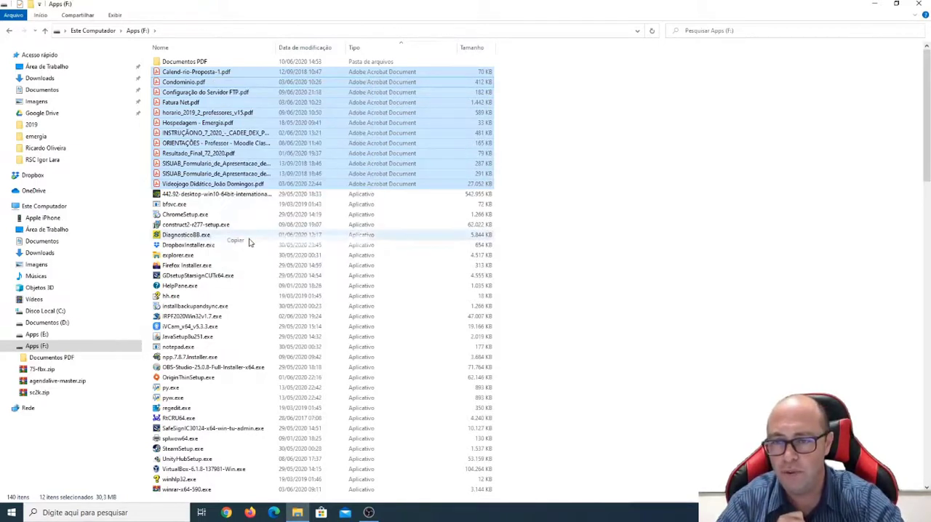
pyautogui.click(60, 360)
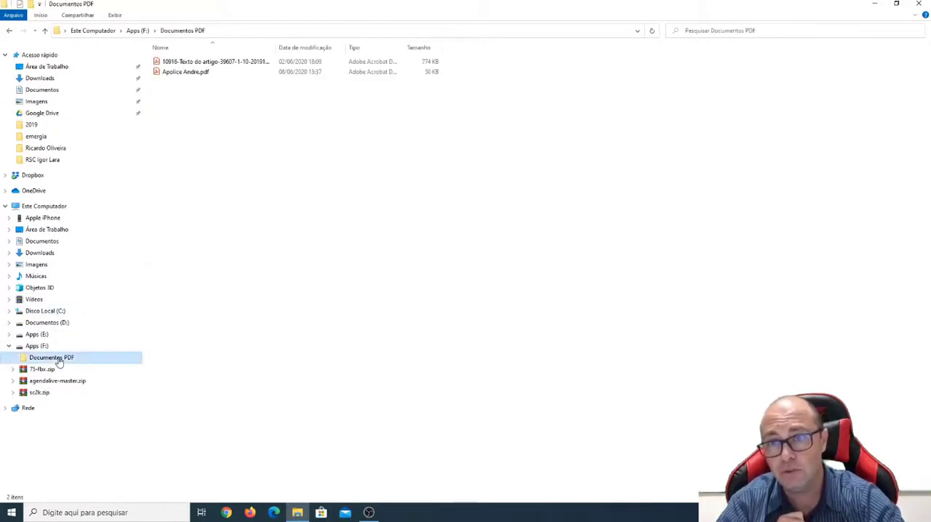
pyautogui.rightClick(264, 99)
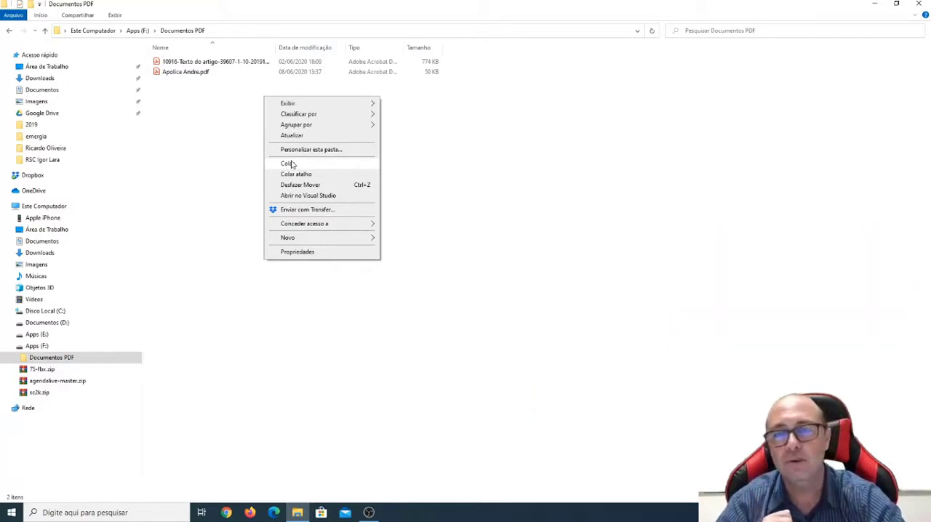
pyautogui.click(288, 164)
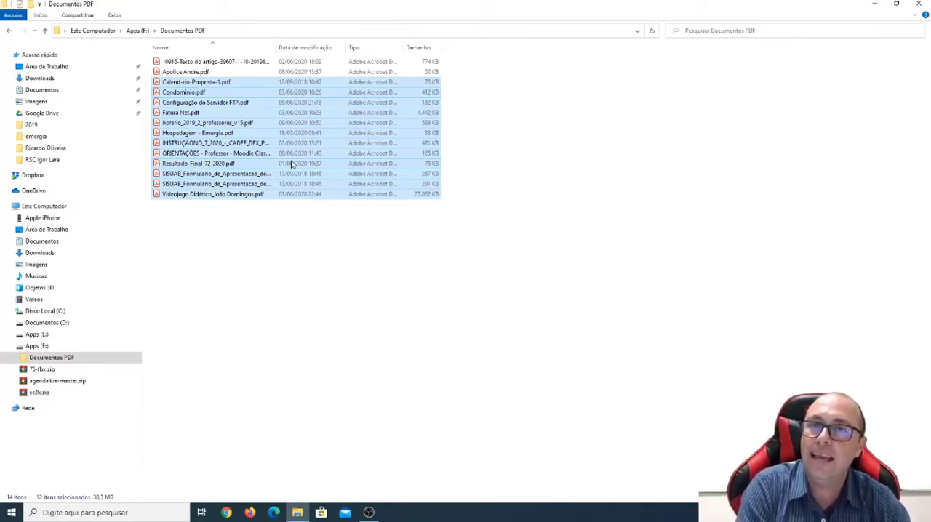
# Return to Apps (F:) and move ChromeSetup.exe into the Documentos PDF folder
pyautogui.hotkey('ctrl', 'x')
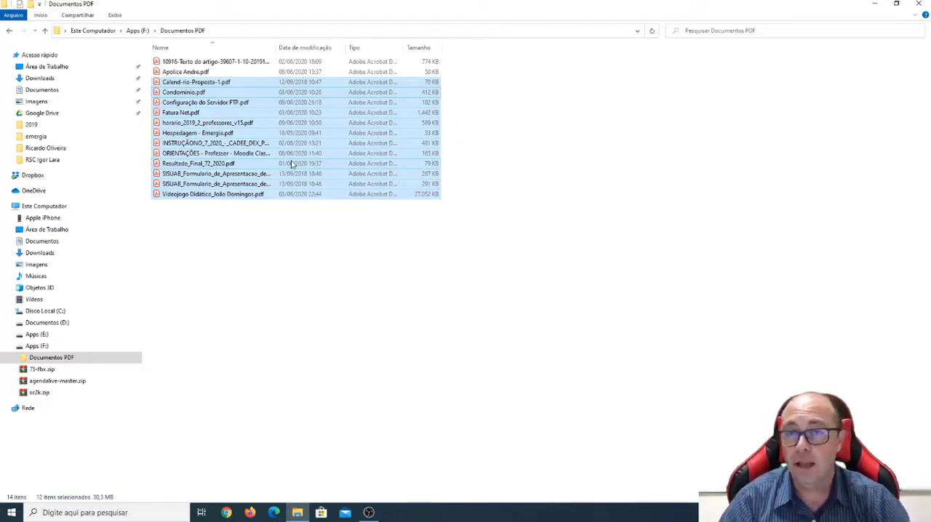
pyautogui.click(37, 346)
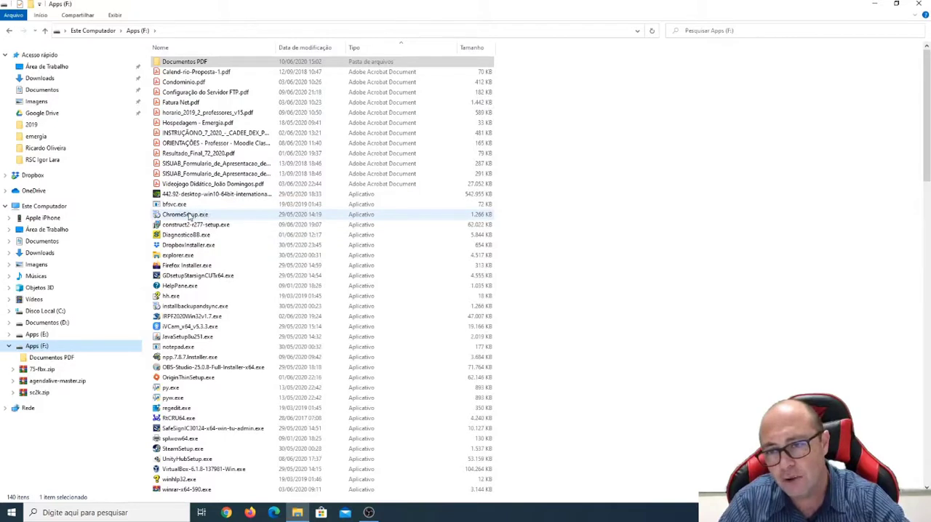
pyautogui.moveTo(189, 218)
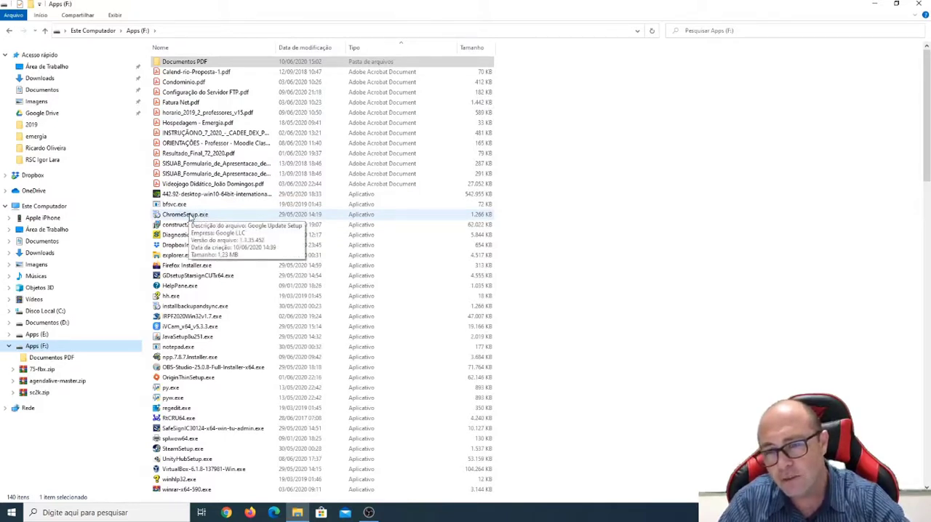
pyautogui.moveTo(189, 218); pyautogui.dragTo(74, 356)
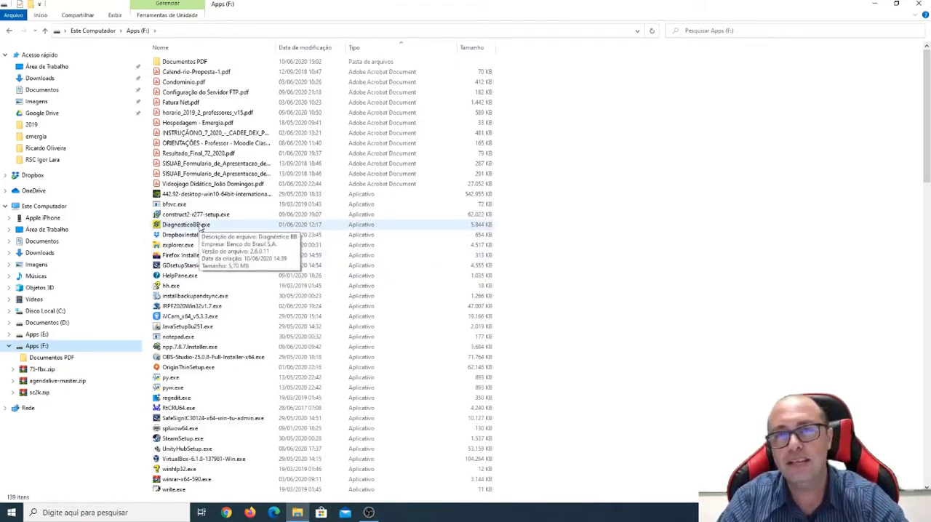
# Copy DiagnosticoBB.exe into Documentos PDF, then open that folder and select the copied file
pyautogui.moveTo(198, 227); pyautogui.dragTo(57, 359)
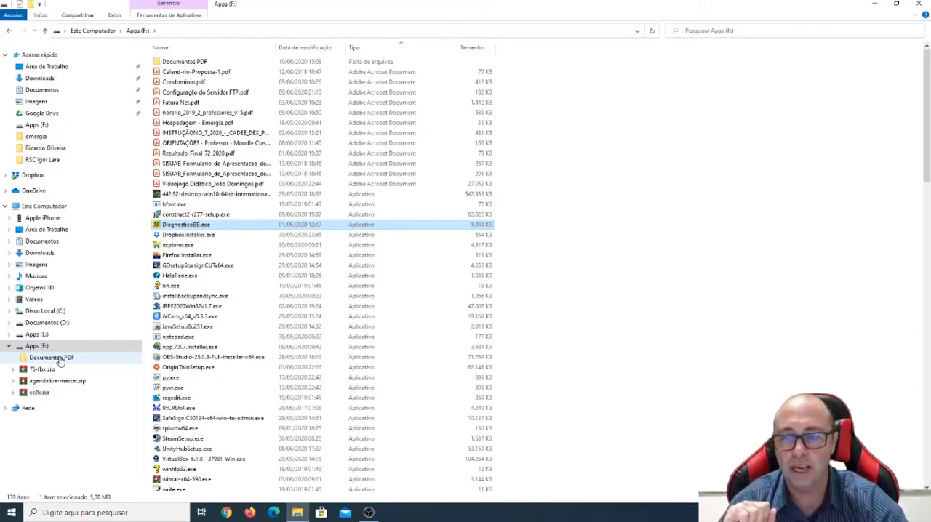
pyautogui.moveTo(208, 230)
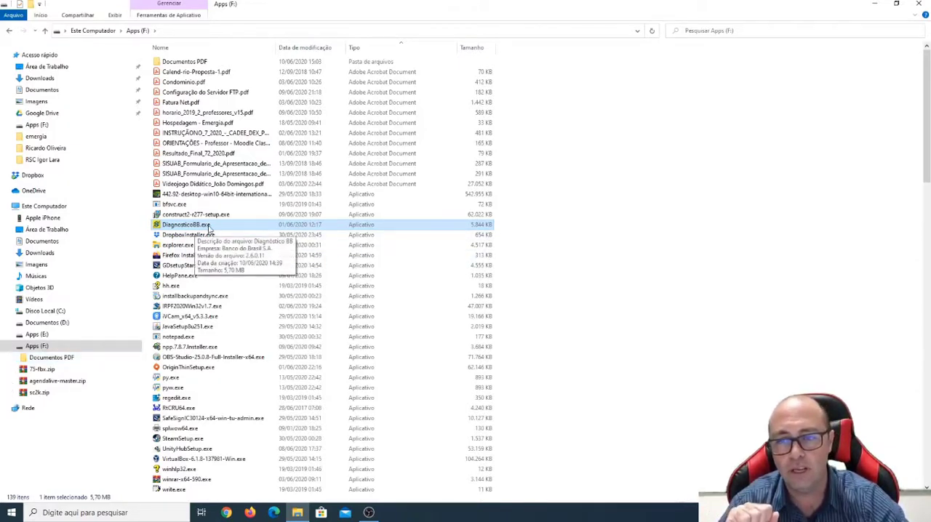
pyautogui.click(67, 358)
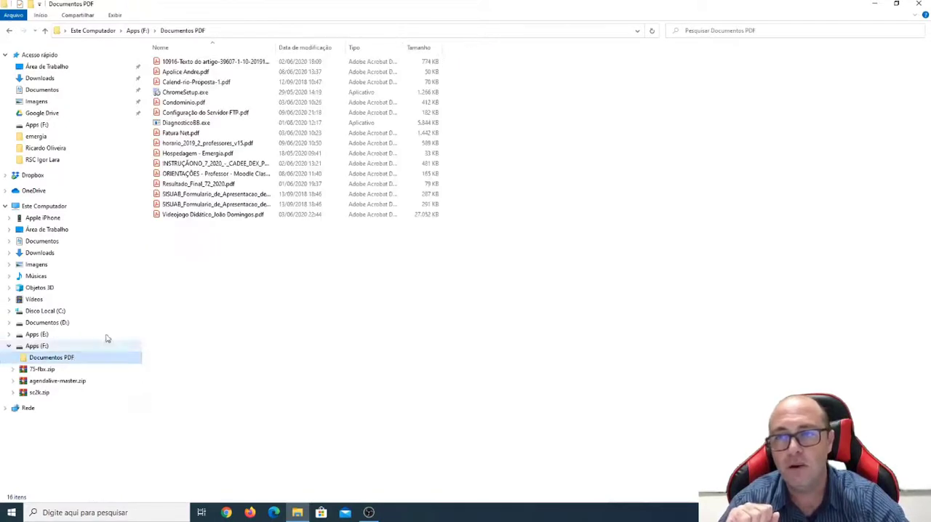
pyautogui.click(193, 125)
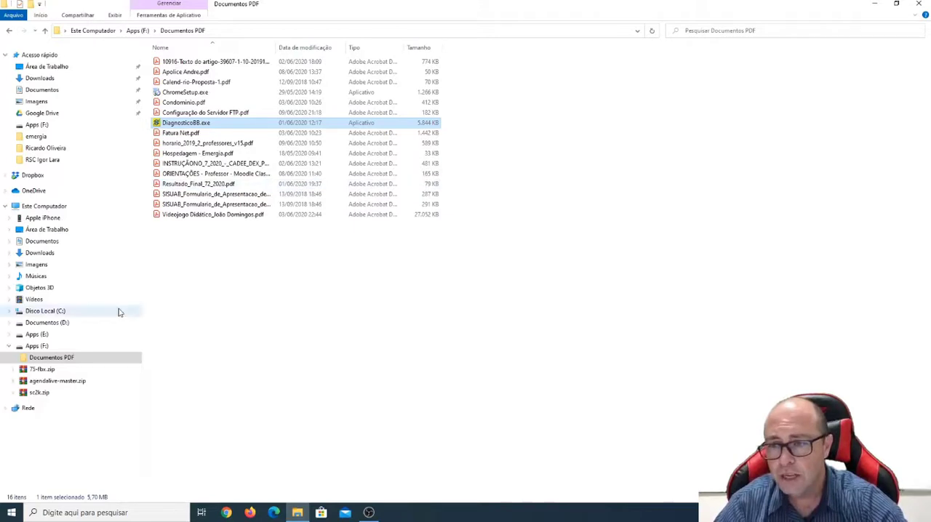
pyautogui.click(50, 312)
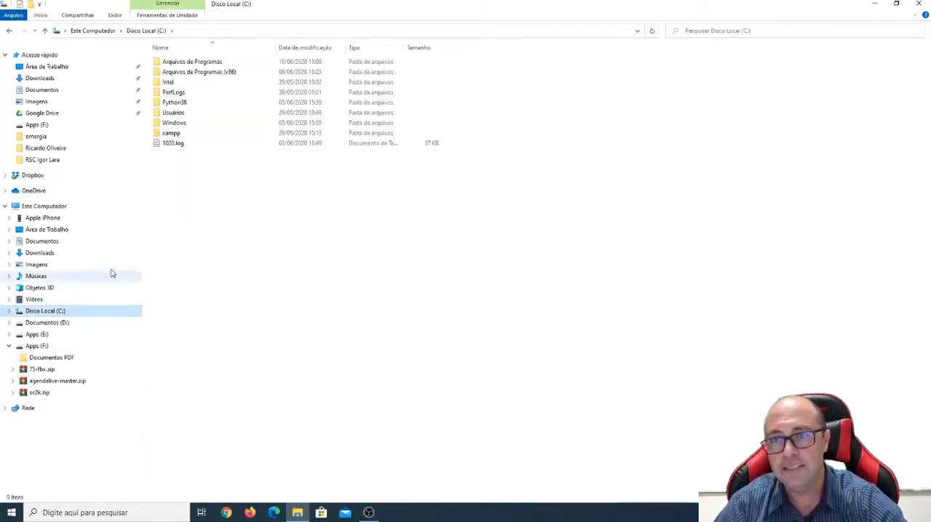
pyautogui.rightClick(202, 208)
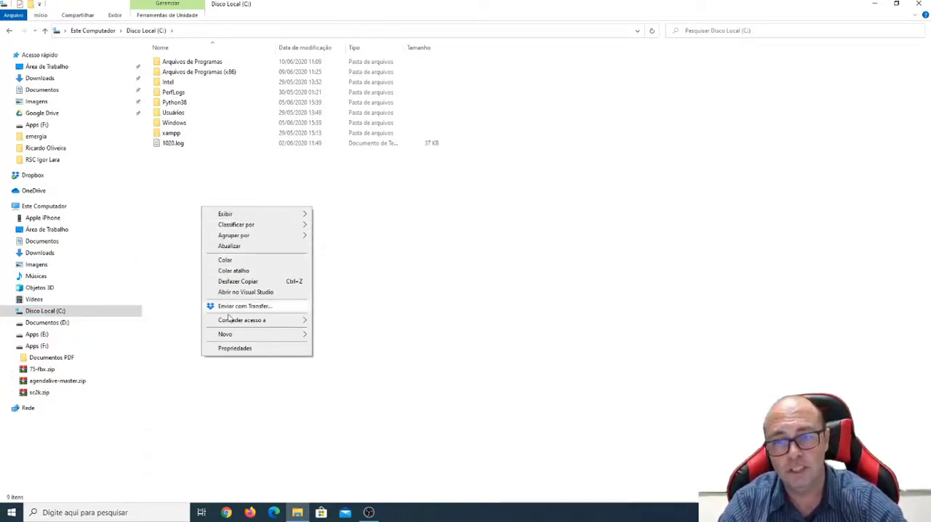
pyautogui.moveTo(240, 335)
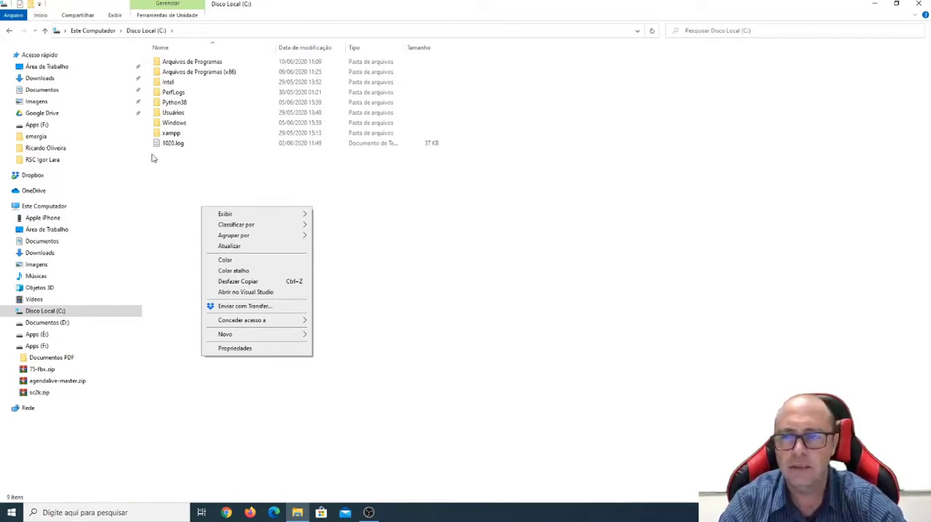
pyautogui.click(208, 172)
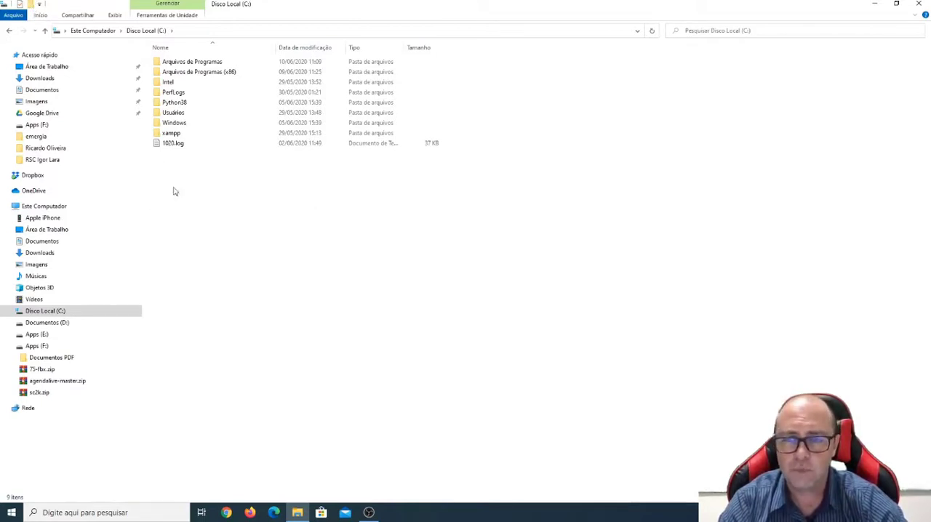
# Create a new folder named Instalações in the root of Disco Local (C:)
pyautogui.click(51, 313)
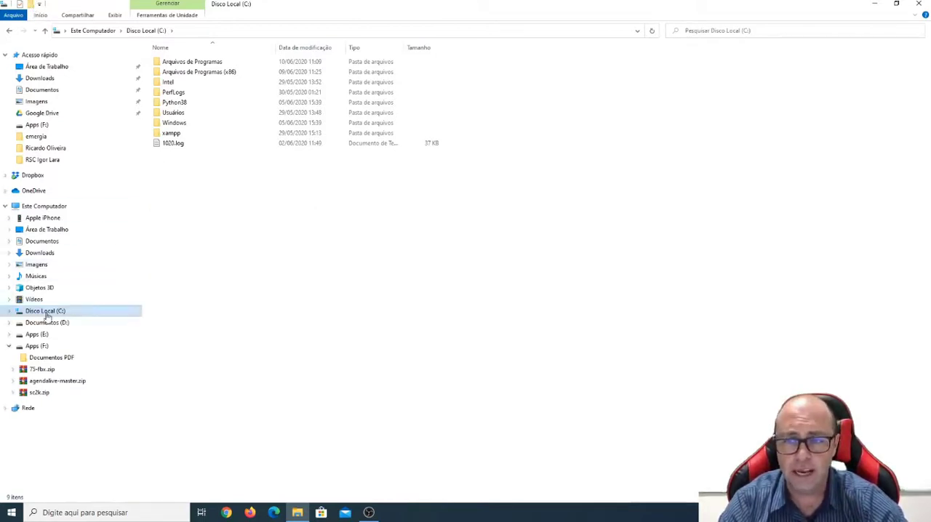
pyautogui.click(30, 7)
pyautogui.write('In')
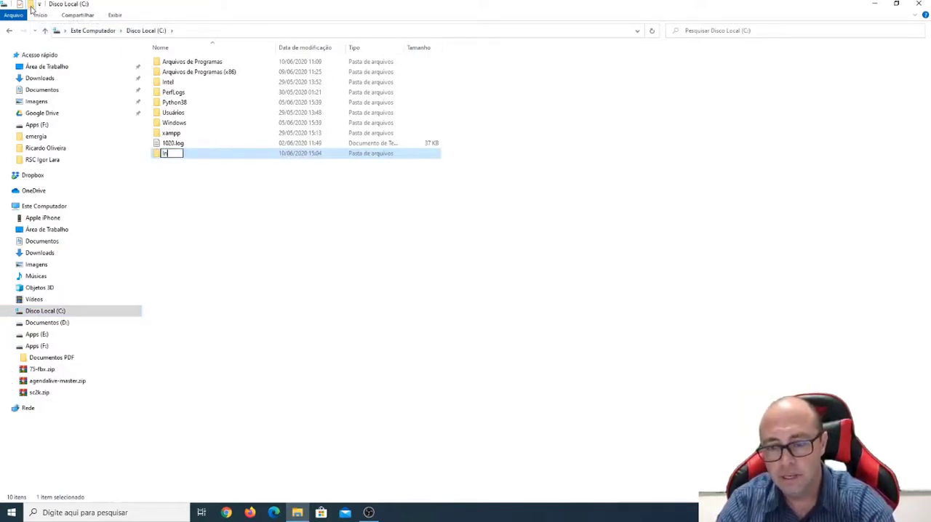
pyautogui.write('stalaçõ')
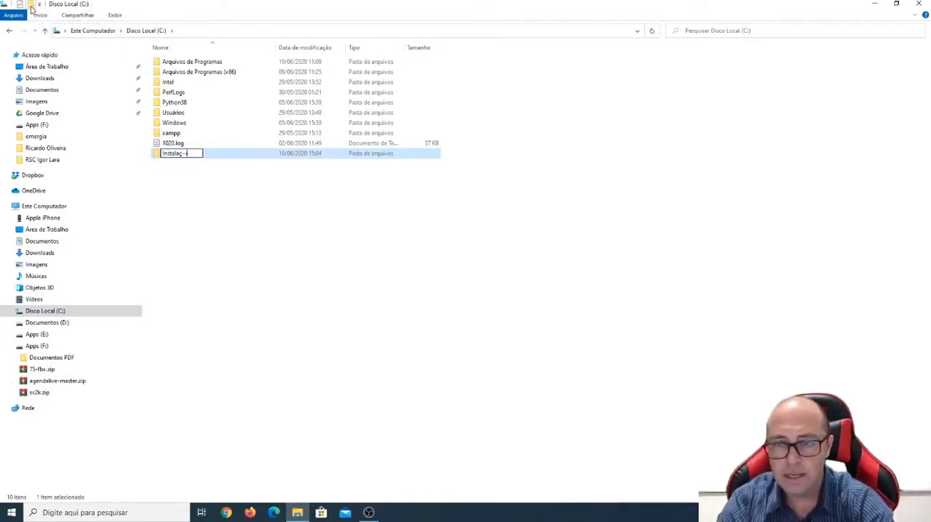
pyautogui.write('es')
pyautogui.press('Return')
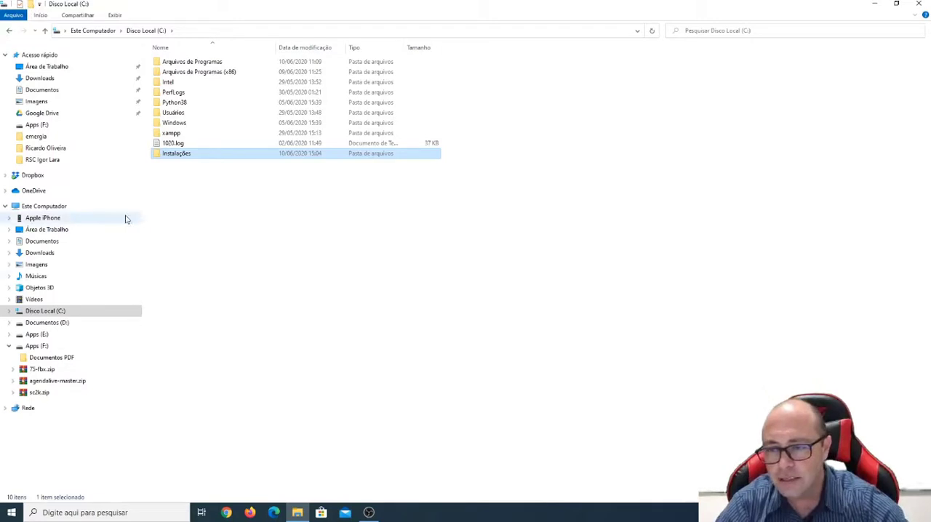
# Expand the folder tree of Disco Local (C:) and open the Instalações folder
pyautogui.click(9, 312)
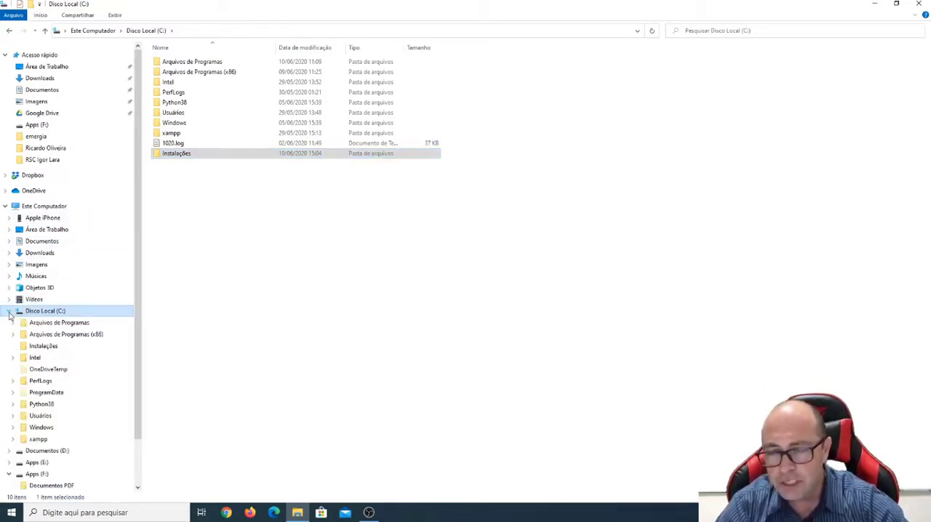
pyautogui.scroll(-1, 11, 320)
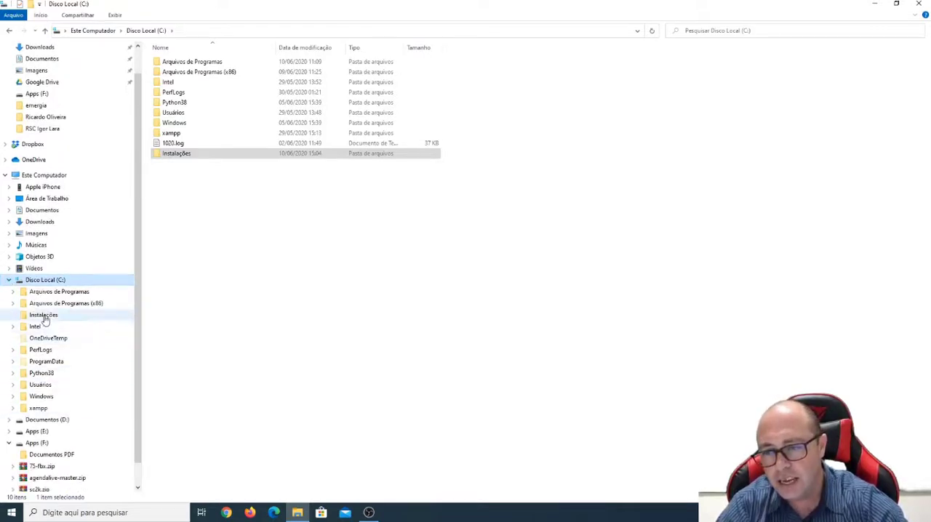
pyautogui.click(44, 317)
# Copy all application (.exe) files from Apps (F:), from the 442.92-desktop driver through the xampp installer, into C:\Instalações and open that folder
pyautogui.scroll(-1, 45, 320)
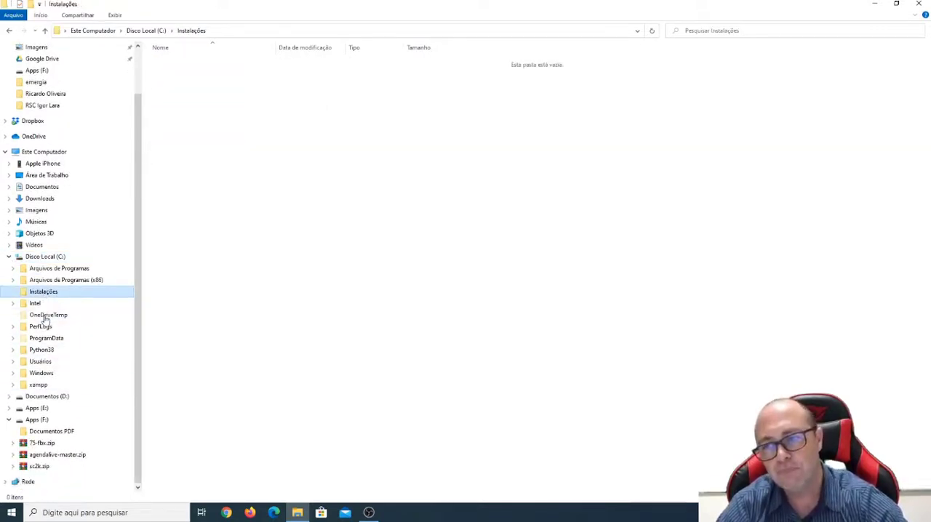
pyautogui.click(42, 420)
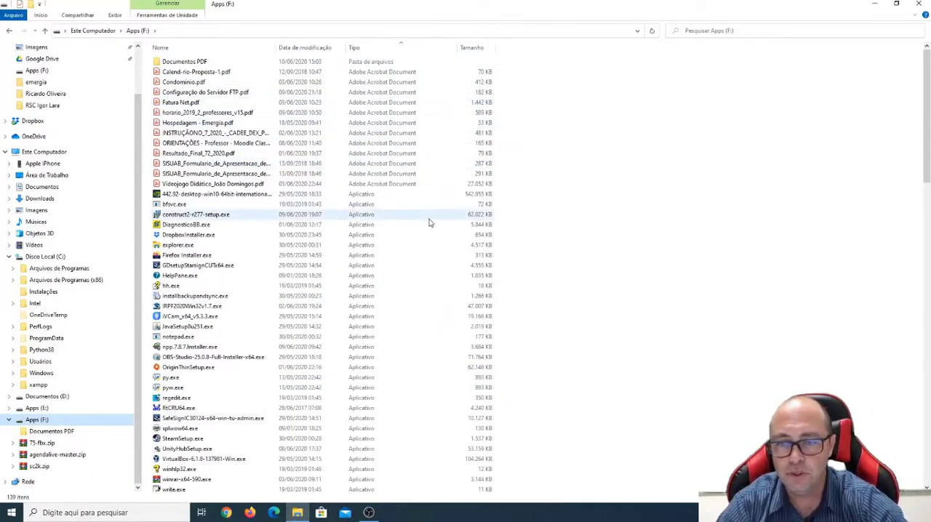
pyautogui.scroll(-3, 428, 221)
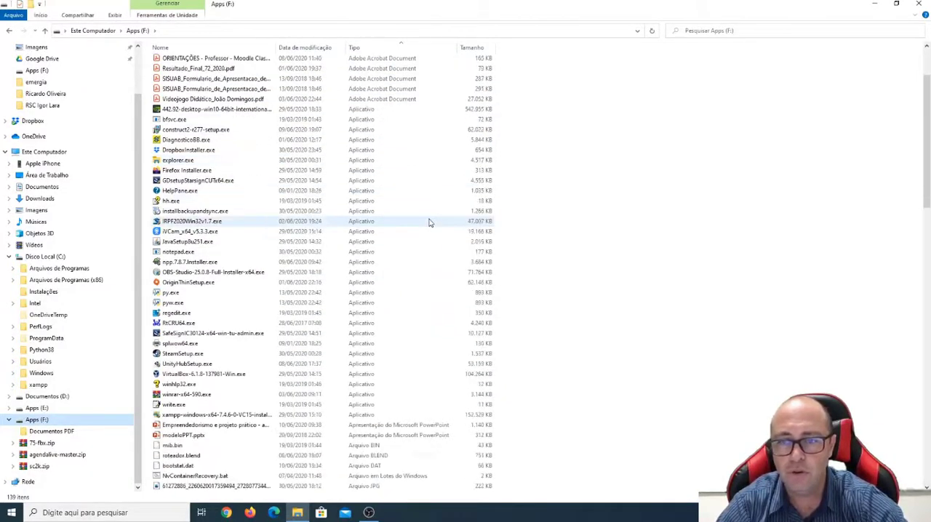
pyautogui.click(250, 109)
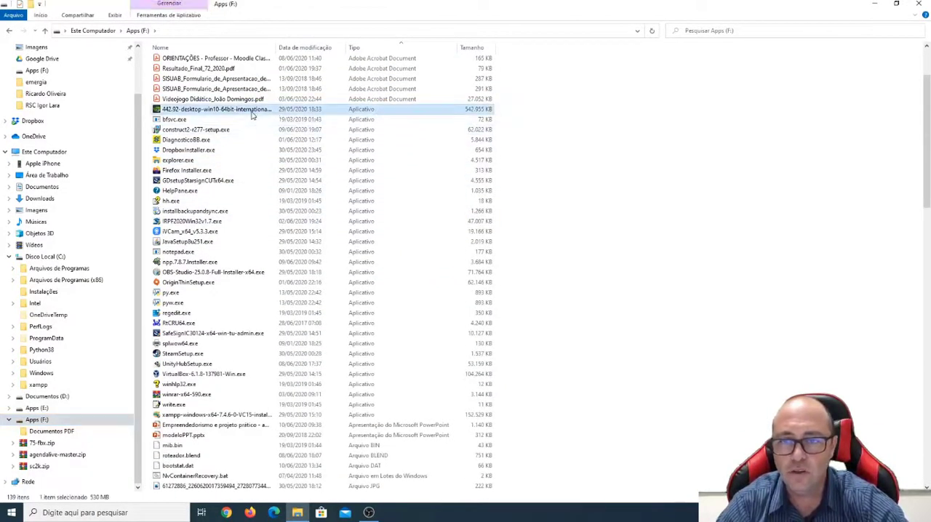
pyautogui.click(211, 415)
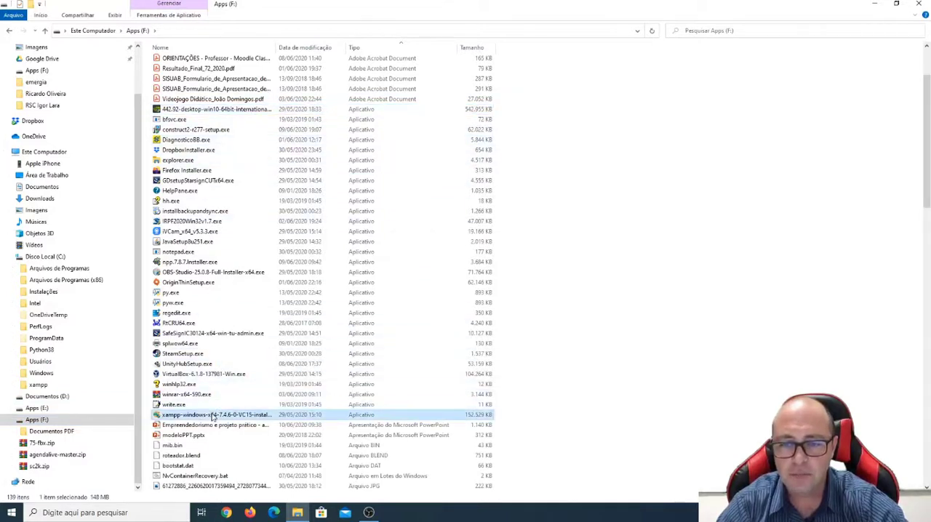
pyautogui.click(205, 111)
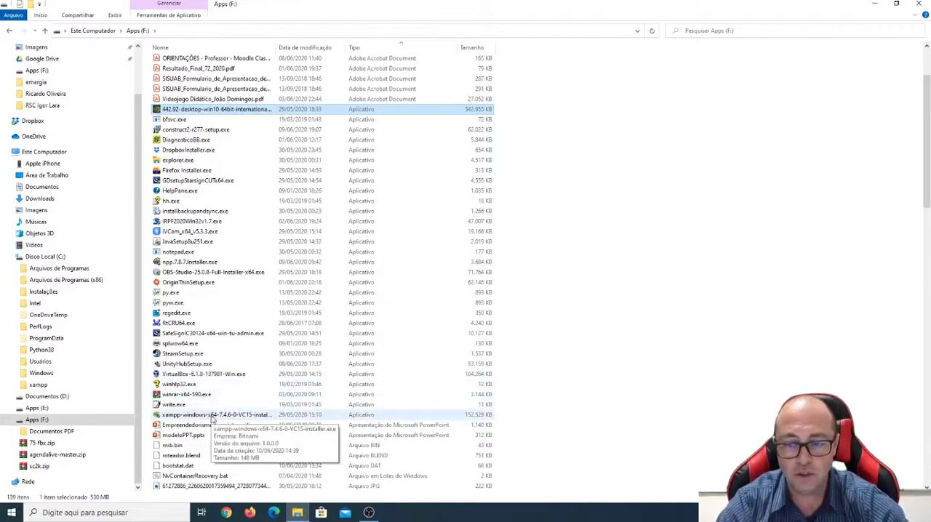
pyautogui.keyDown('shift'); pyautogui.click(212, 418); pyautogui.keyUp('shift')
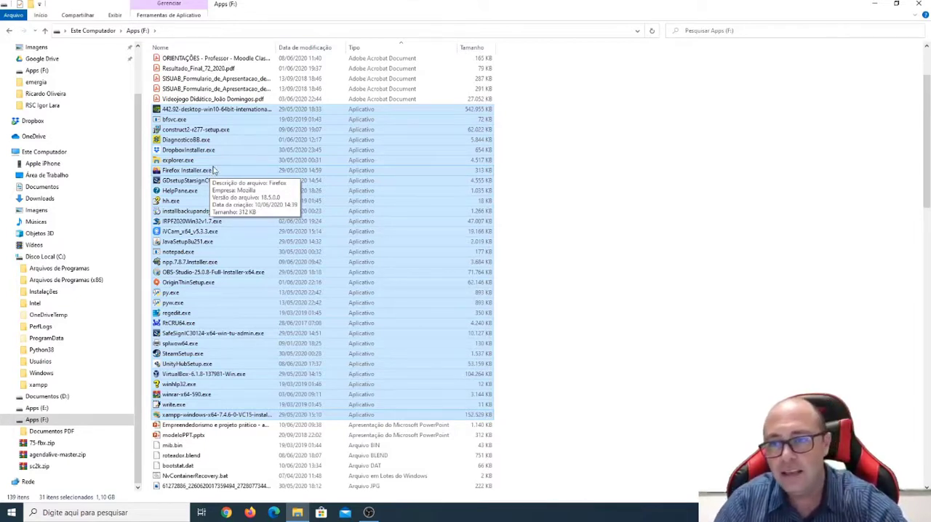
pyautogui.moveTo(213, 171); pyautogui.dragTo(51, 297)
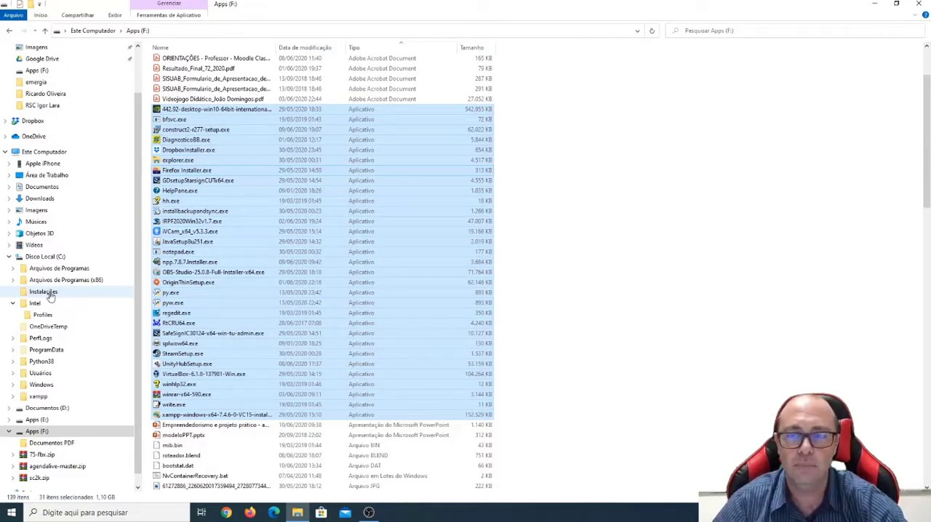
pyautogui.click(44, 291)
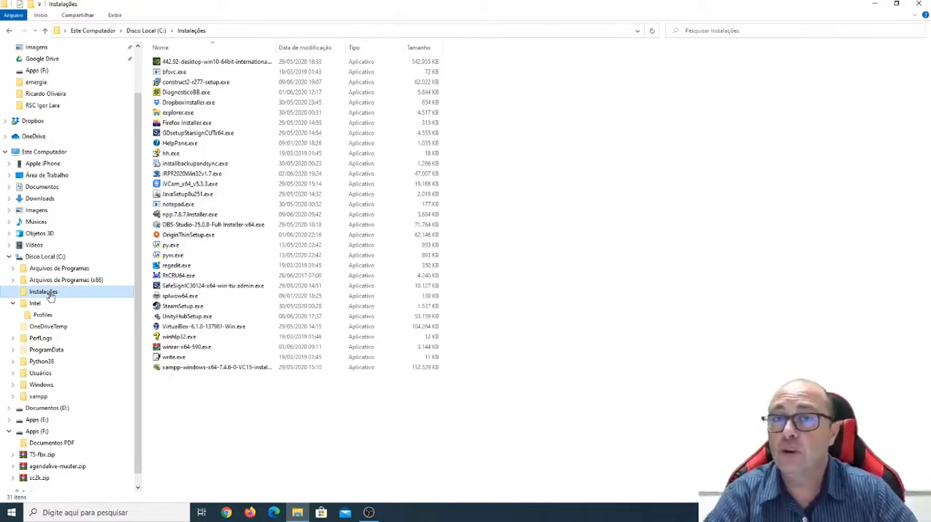
# Create a new folder named Informatica in the root of Disco Local (C:)
pyautogui.click(54, 259)
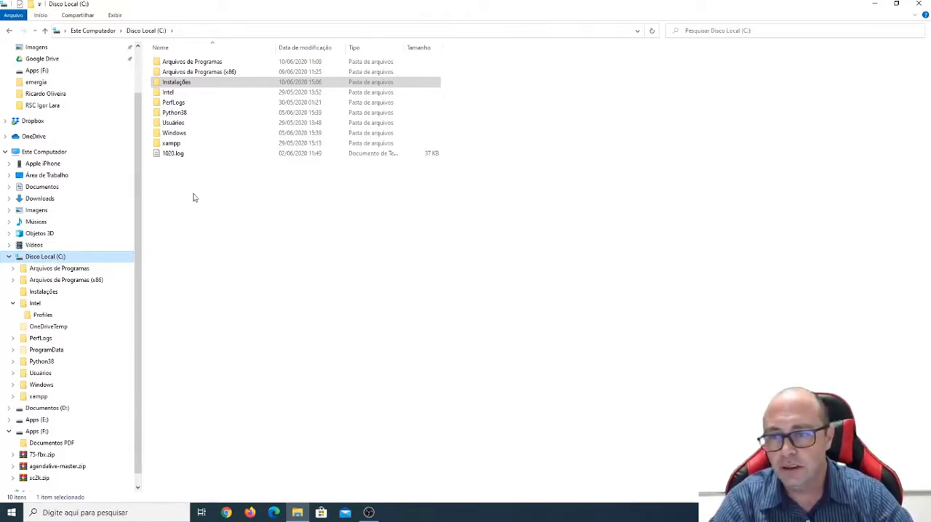
pyautogui.click(49, 259)
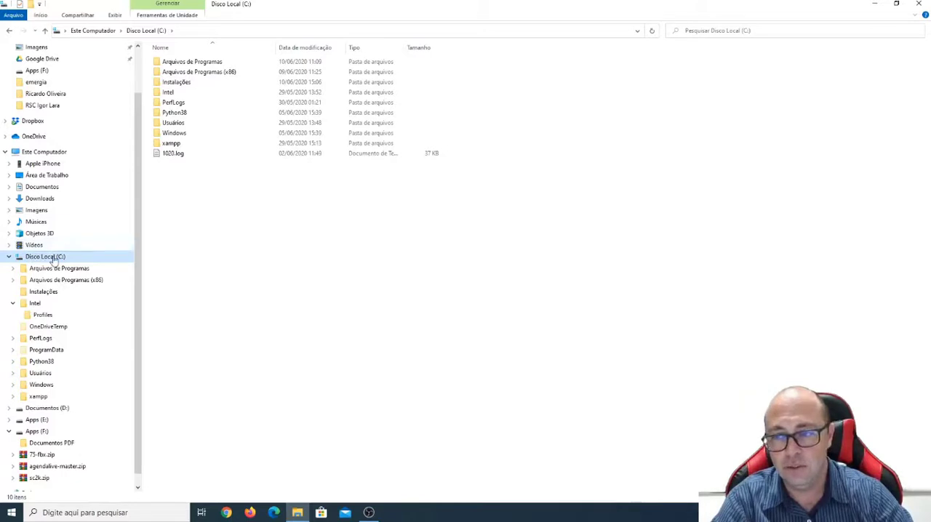
pyautogui.click(32, 7)
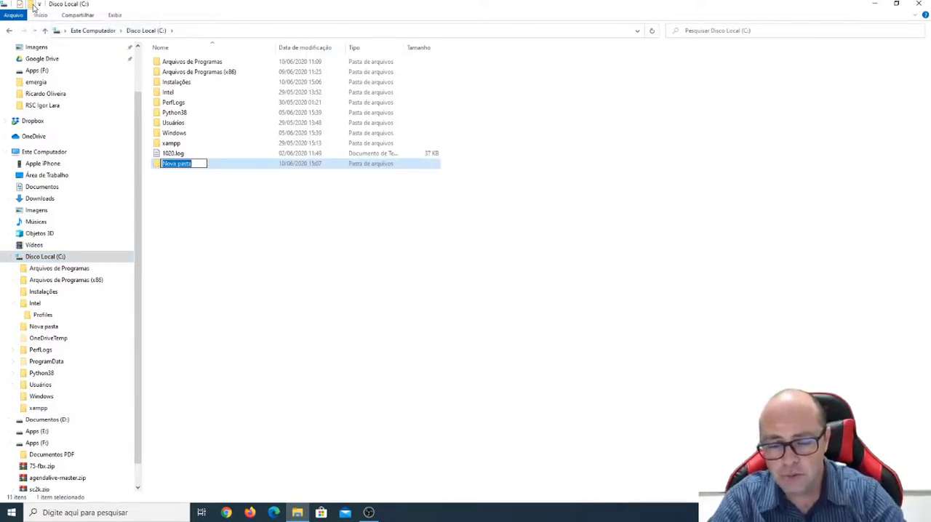
pyautogui.write('Inf')
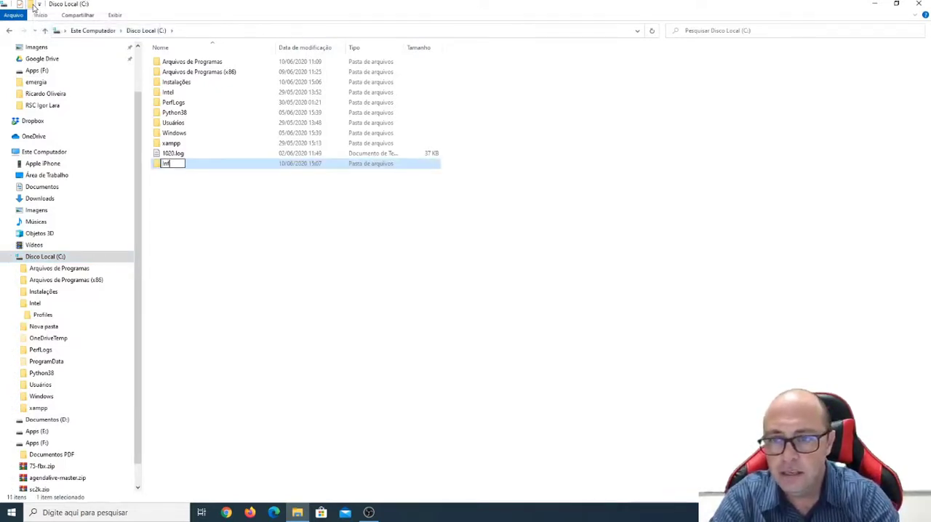
pyautogui.write('ormatica')
pyautogui.press('Return')
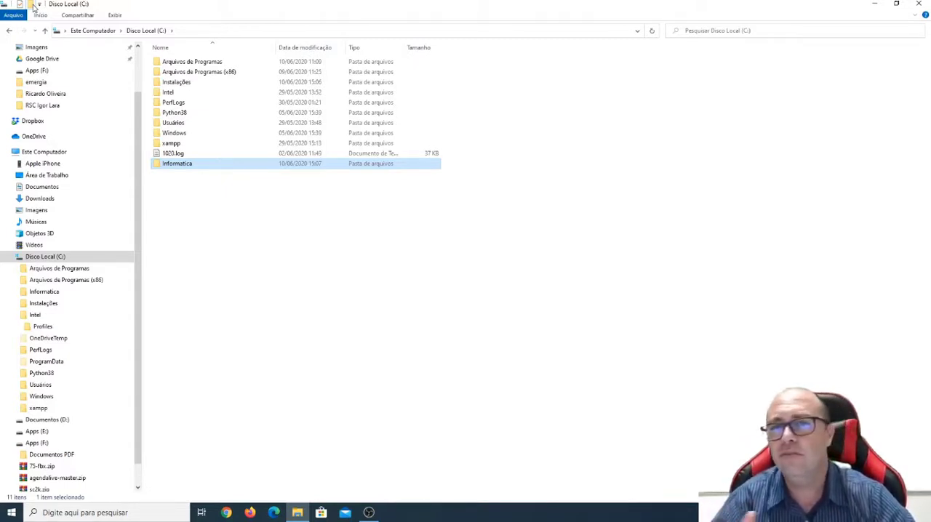
# Open the Informatica folder and create three subfolders in it named Ano1, Ano2 and Ano3
pyautogui.doubleClick(184, 166)
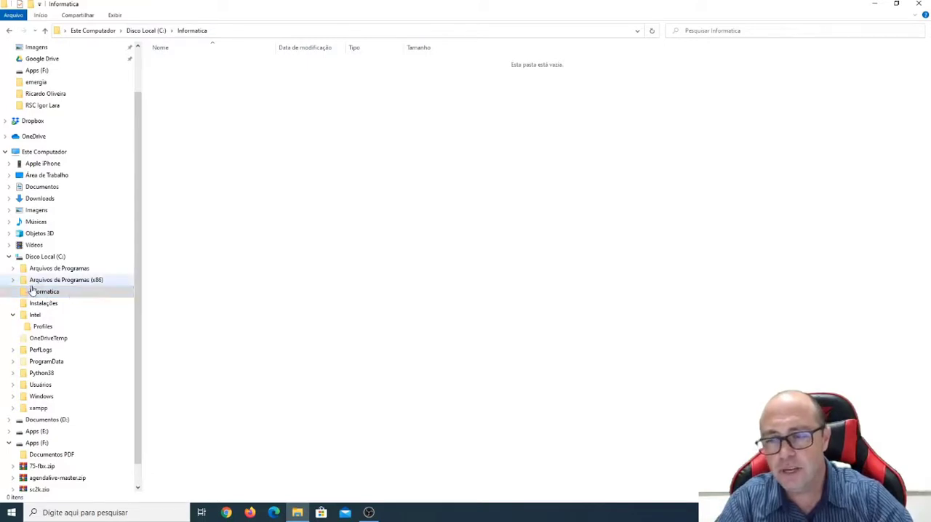
pyautogui.click(30, 6)
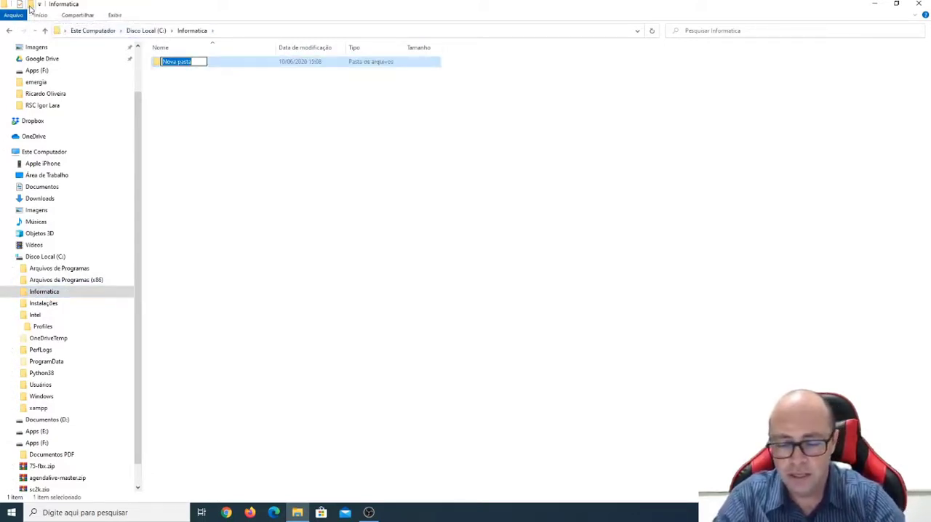
pyautogui.write('Ano1')
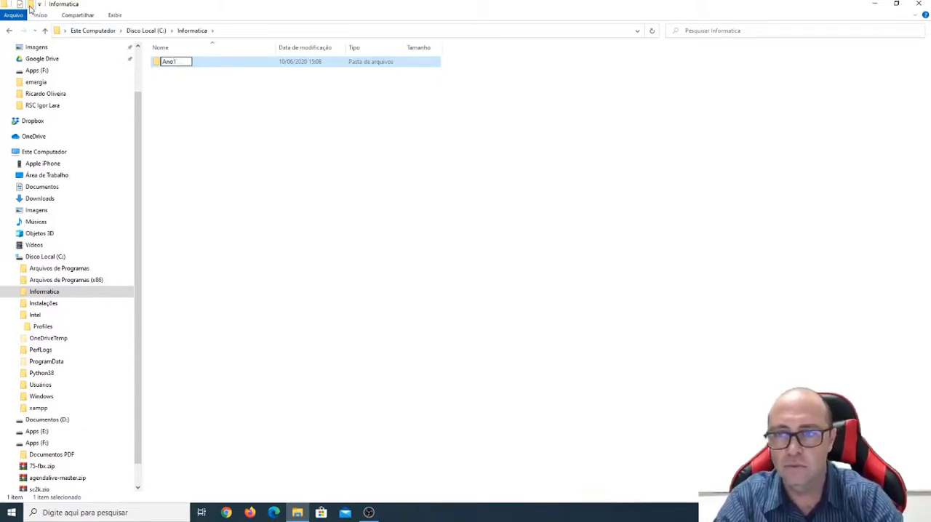
pyautogui.press('Return')
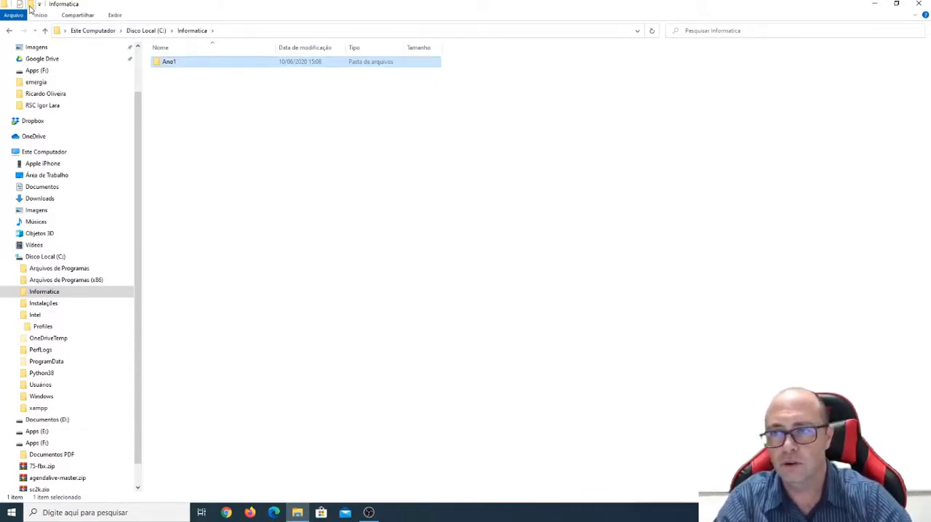
pyautogui.click(30, 7)
pyautogui.write('Ano2')
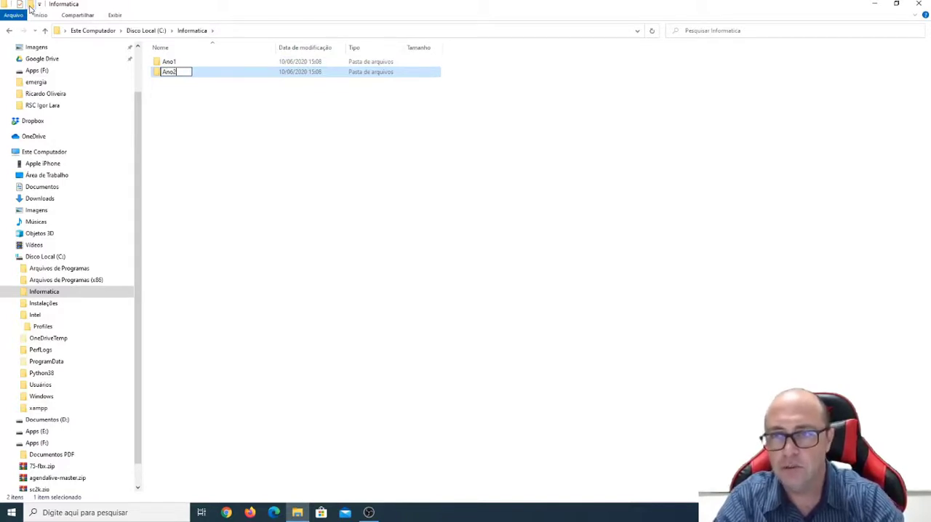
pyautogui.press('Return')
pyautogui.click(30, 7)
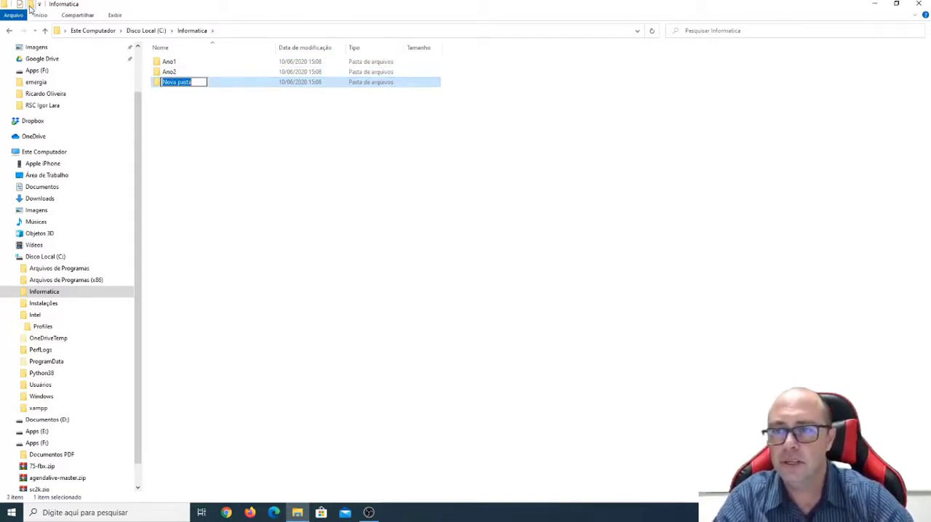
pyautogui.write('Ano3')
pyautogui.press('Return')
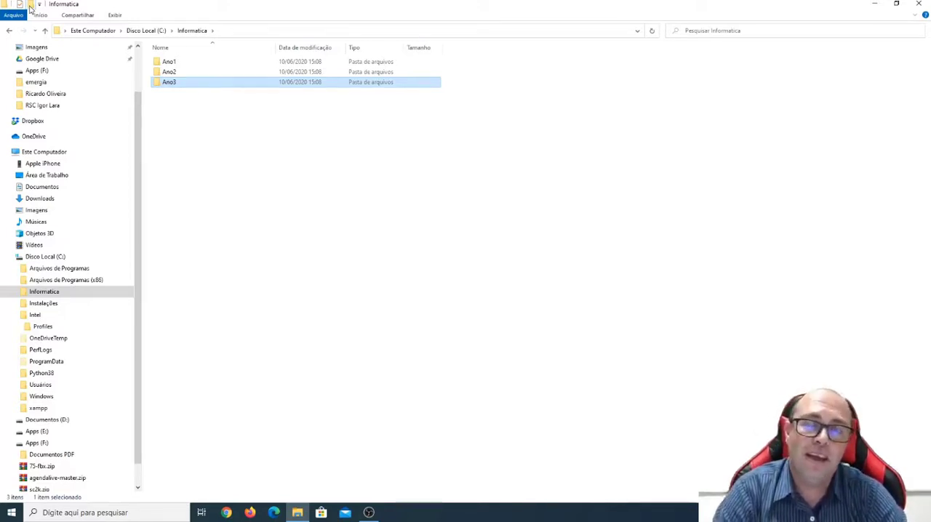
# Open the Ano1 folder and create the subfolders Semestre1 and Semestre2 inside it
pyautogui.doubleClick(173, 63)
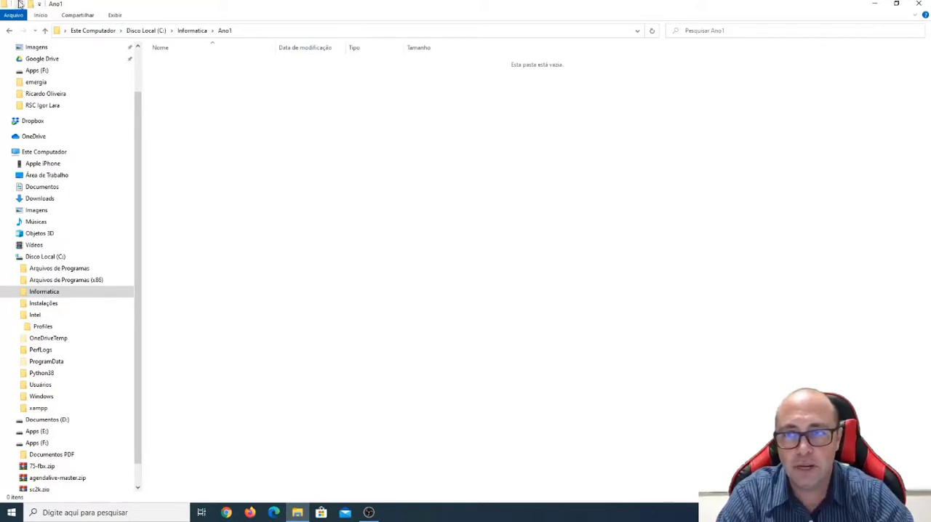
pyautogui.click(35, 4)
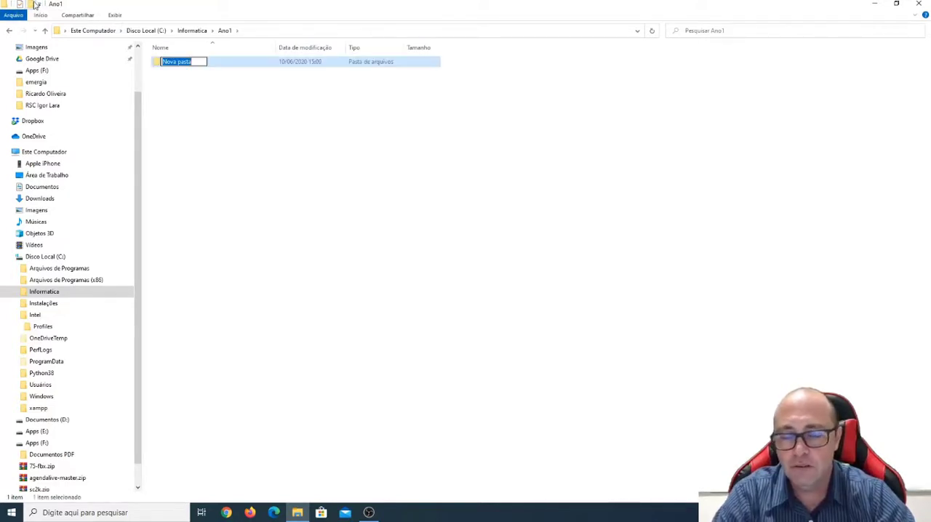
pyautogui.write('Semestre1')
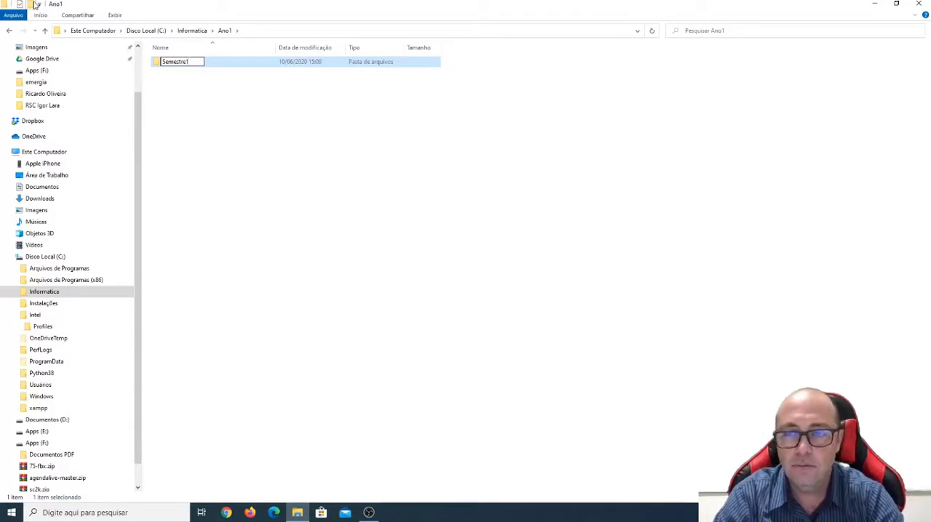
pyautogui.press('Return')
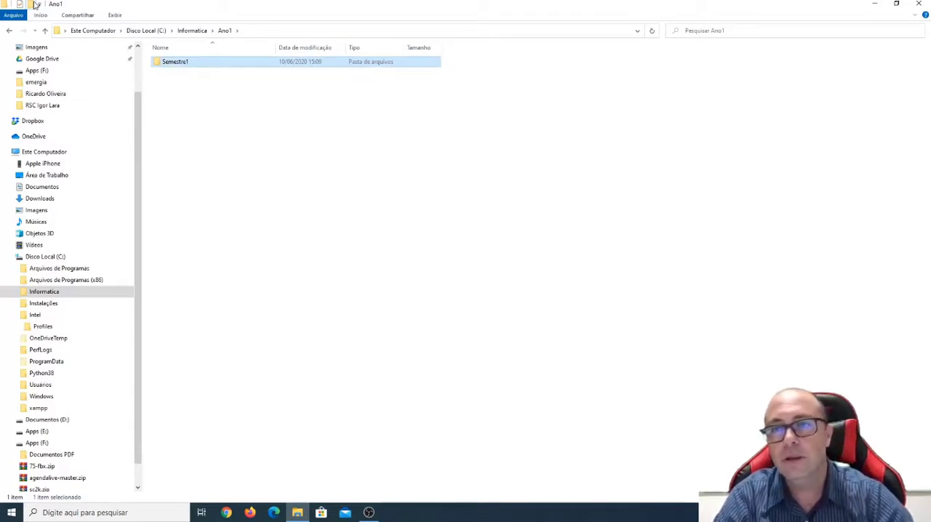
pyautogui.click(35, 4)
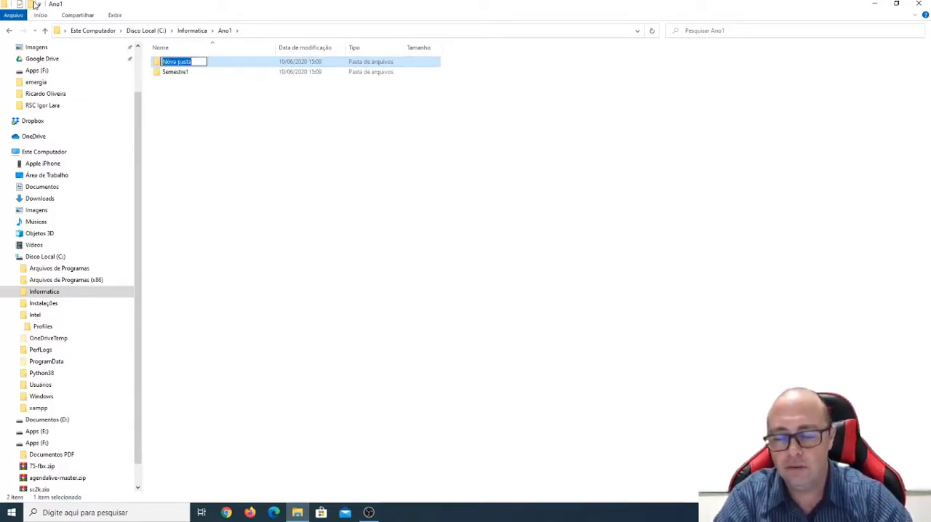
pyautogui.write('Semestre')
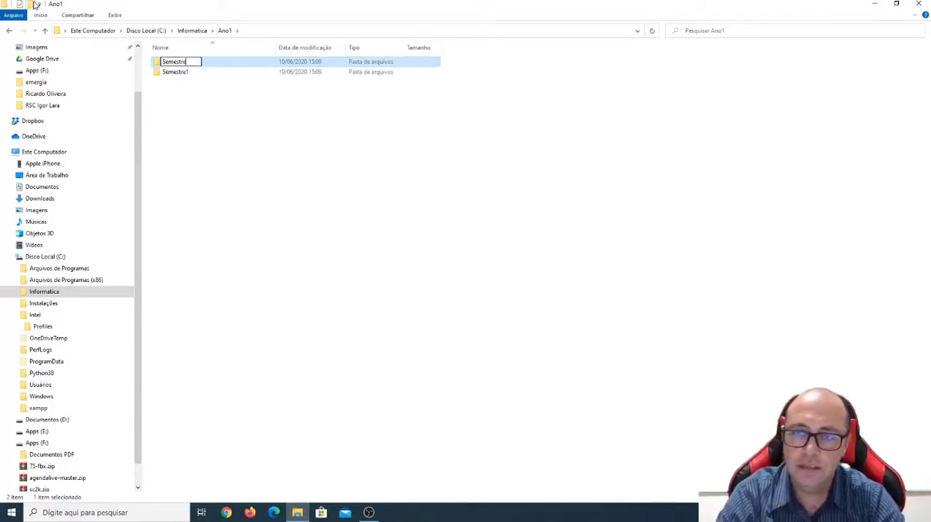
pyautogui.write('2')
pyautogui.press('Return')
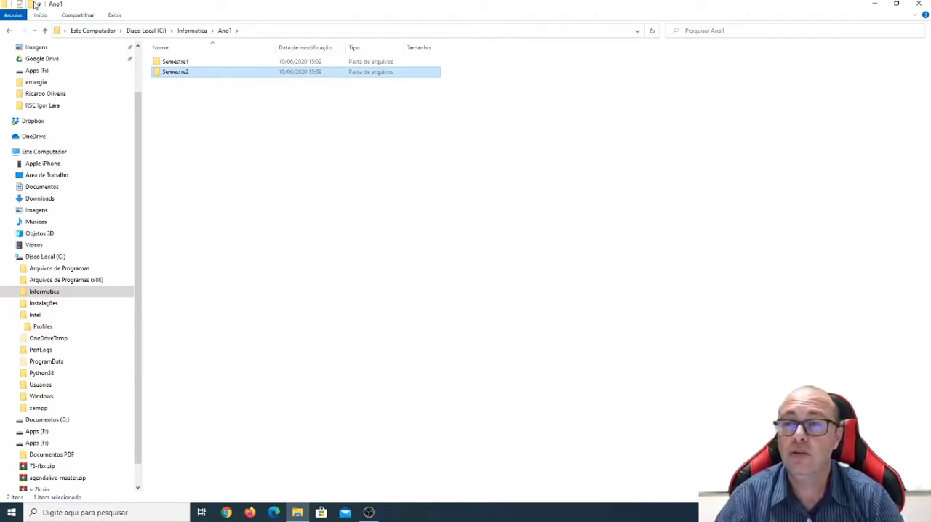
# Expand Informatica and Ano1 in the folder tree and view the contents of Ano2 and Ano3
pyautogui.click(14, 292)
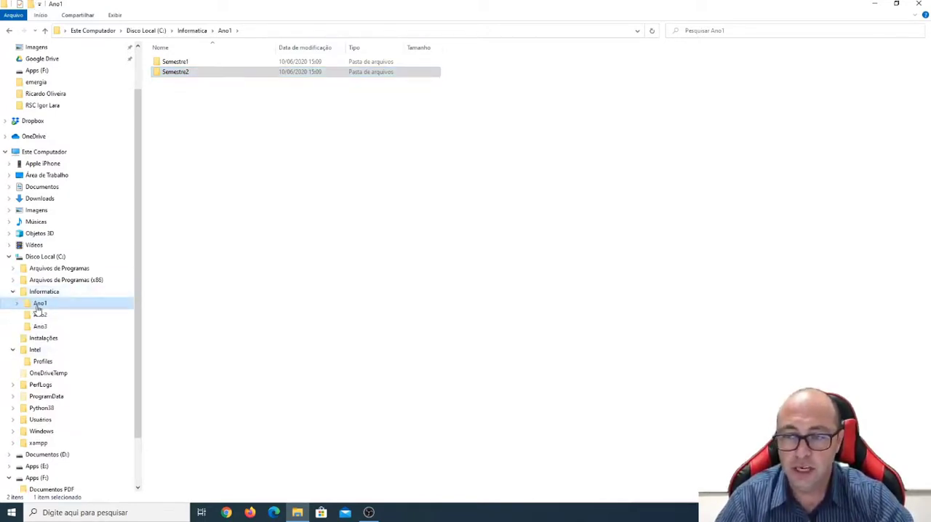
pyautogui.click(29, 315)
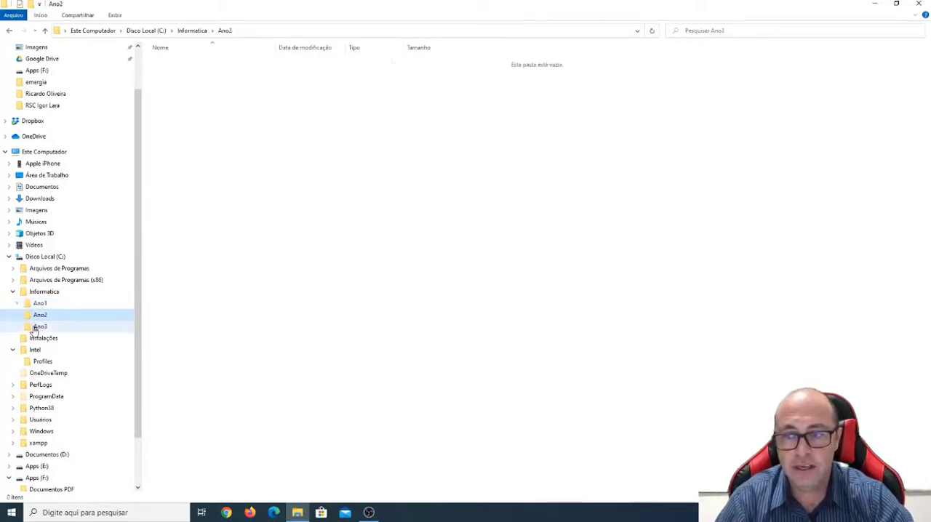
pyautogui.click(31, 326)
pyautogui.click(16, 303)
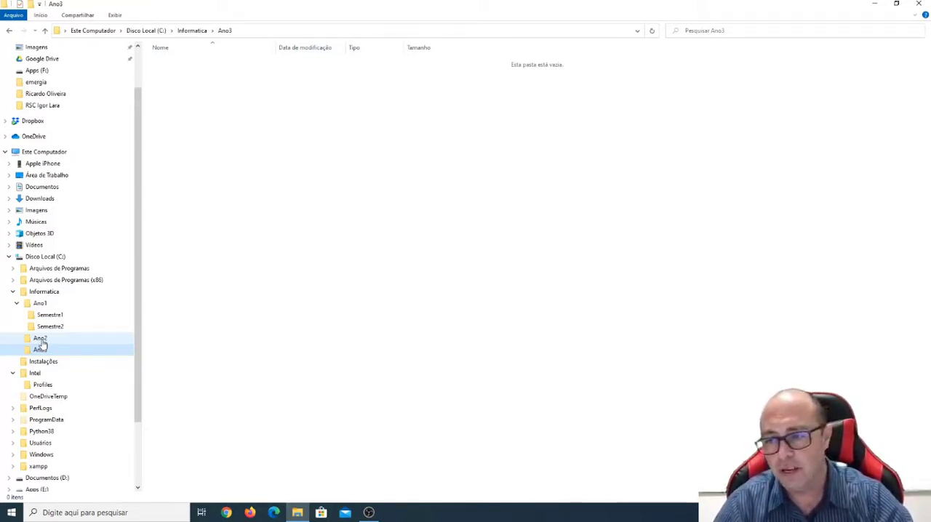
# Open the Ano2 folder and create the subfolders Semestre1 and Semestre2 inside it
pyautogui.click(40, 341)
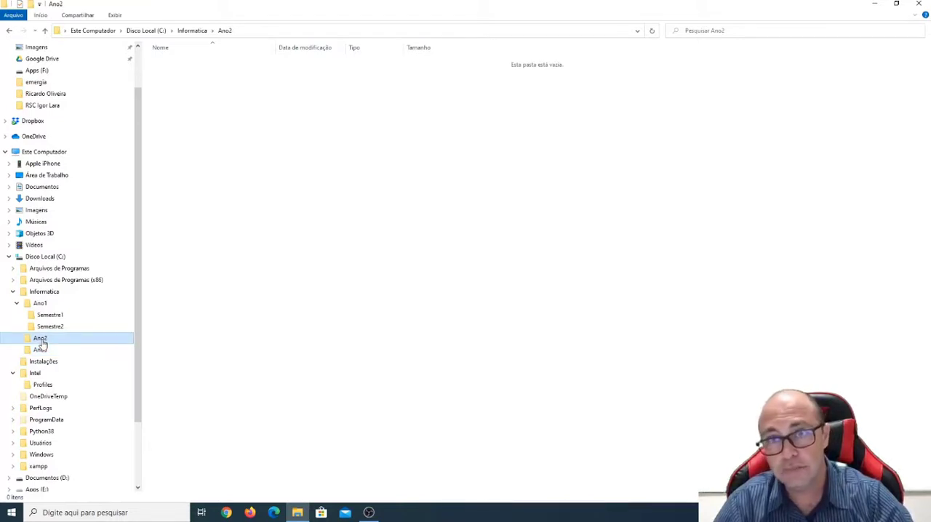
pyautogui.click(30, 4)
pyautogui.write('Semestre1')
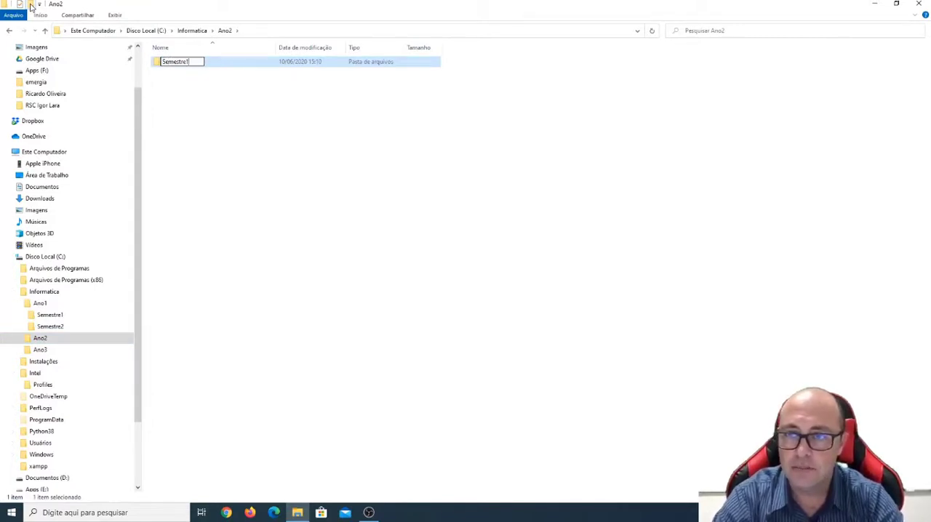
pyautogui.press('Return')
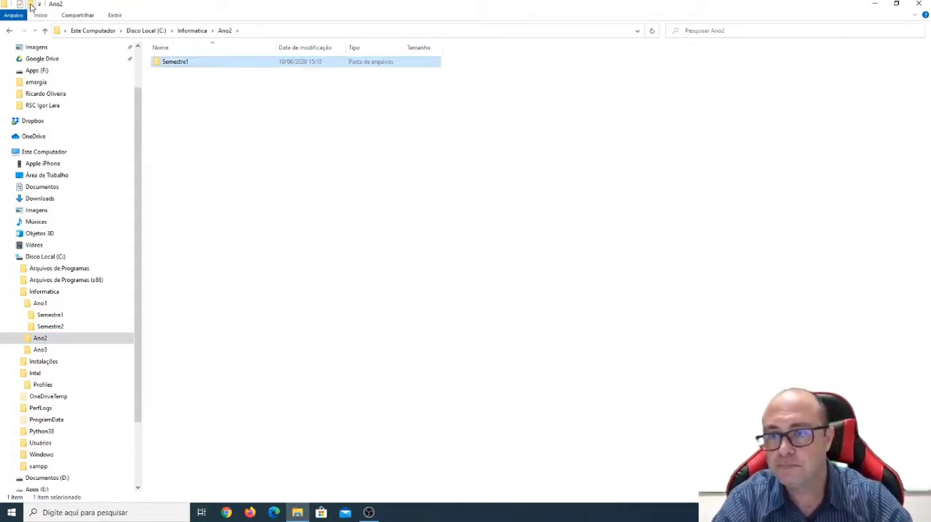
pyautogui.click(30, 4)
pyautogui.write('Semestre')
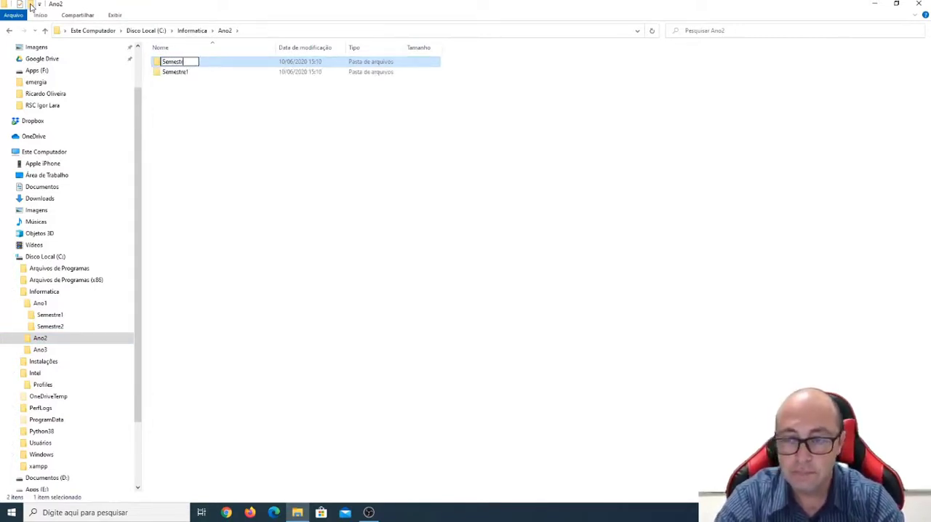
pyautogui.write('2')
pyautogui.press('Return')
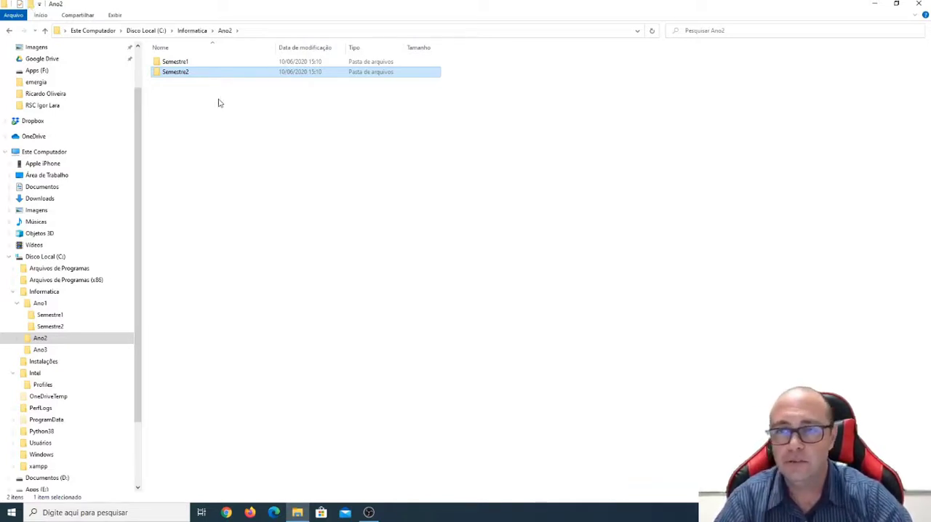
# Copy the Semestre1 and Semestre2 folders from Ano2 and paste them into the Ano3 folder
pyautogui.click(185, 64)
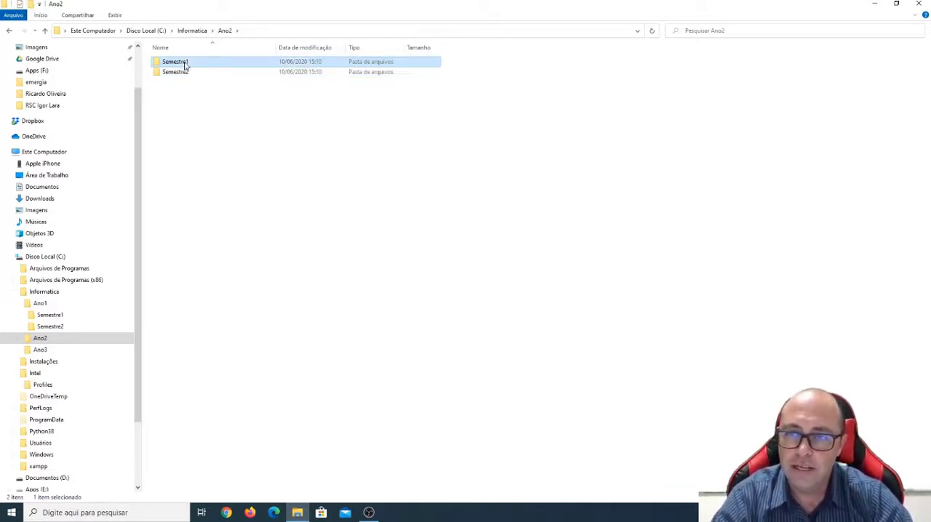
pyautogui.keyDown('shift'); pyautogui.click(185, 72); pyautogui.keyUp('shift')
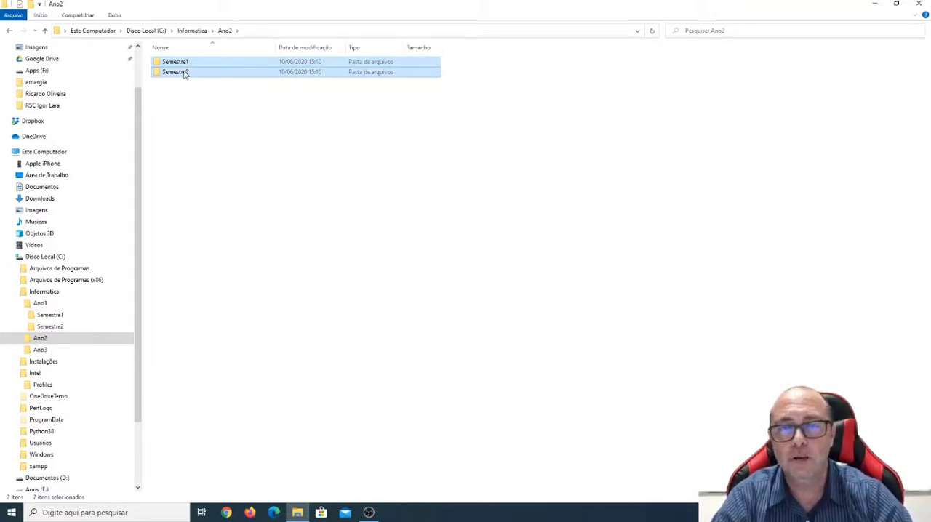
pyautogui.rightClick(186, 74)
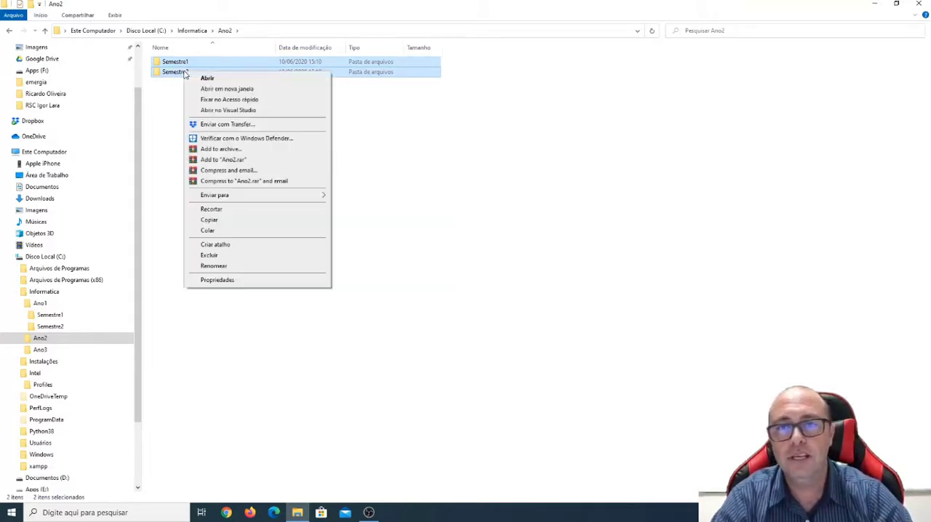
pyautogui.click(215, 223)
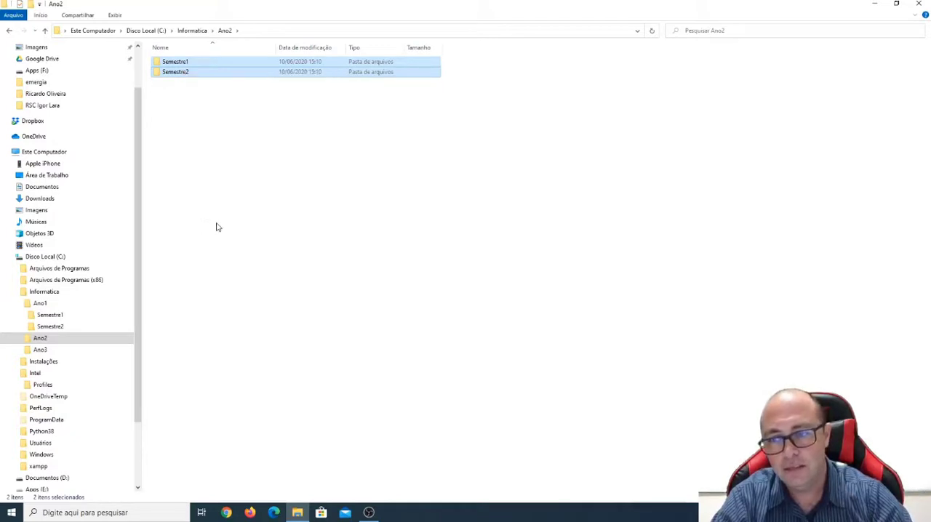
pyautogui.click(39, 350)
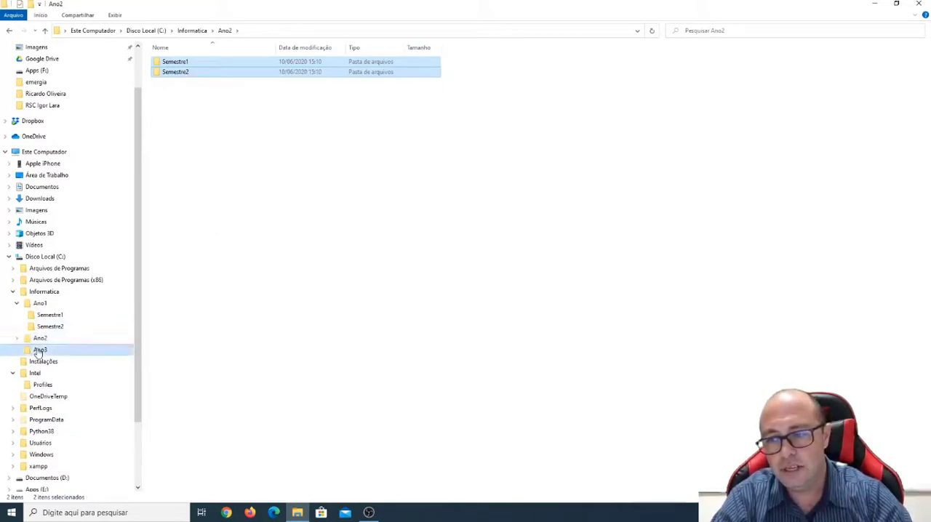
pyautogui.rightClick(212, 163)
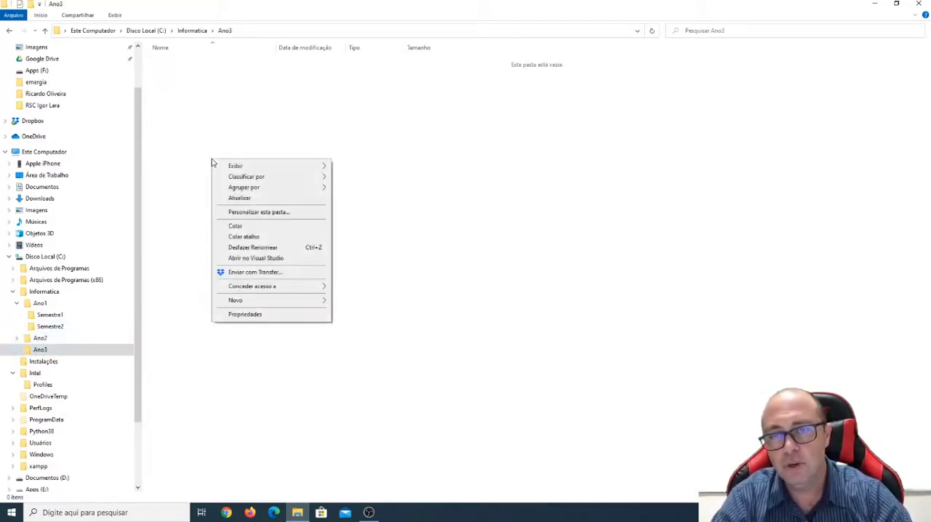
pyautogui.moveTo(232, 181)
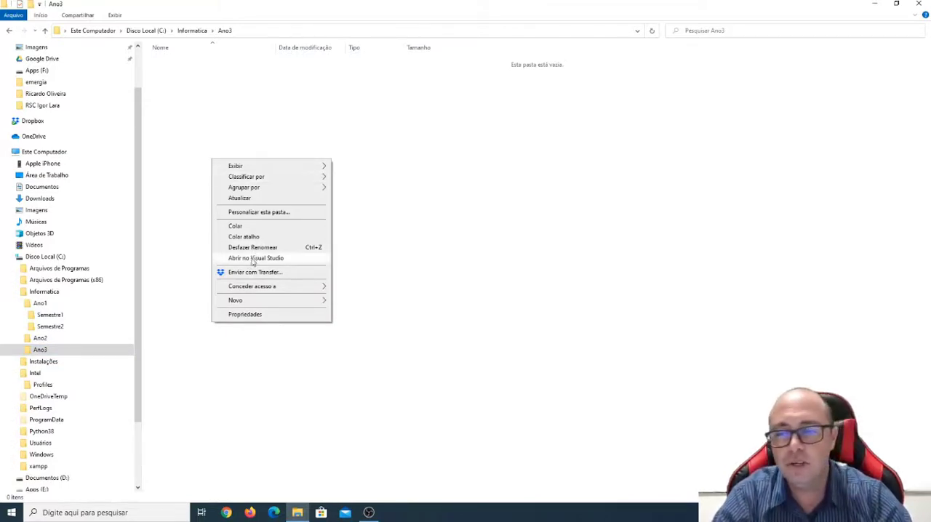
pyautogui.click(253, 230)
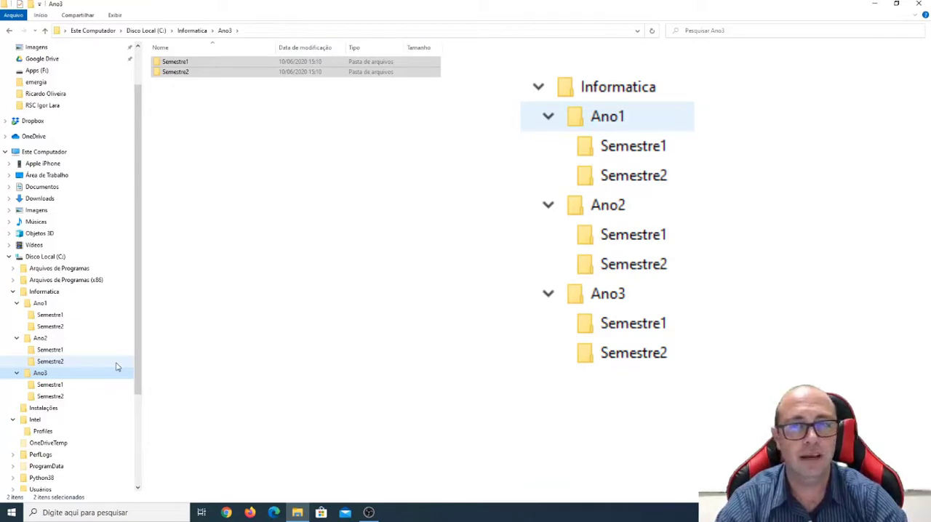
# Review the contents of Informatica, its year folders and Ano1's semester folders, finishing in Ano1's Semestre1
pyautogui.click(40, 304)
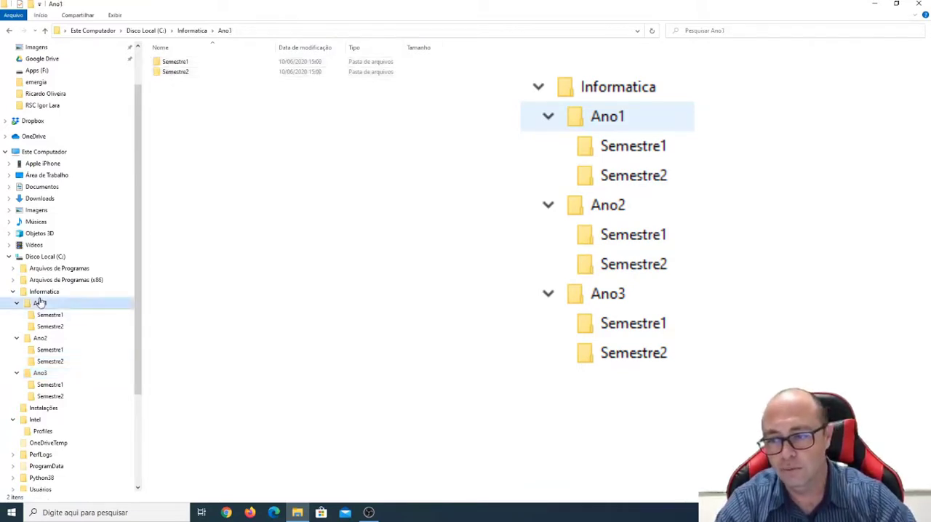
pyautogui.click(40, 339)
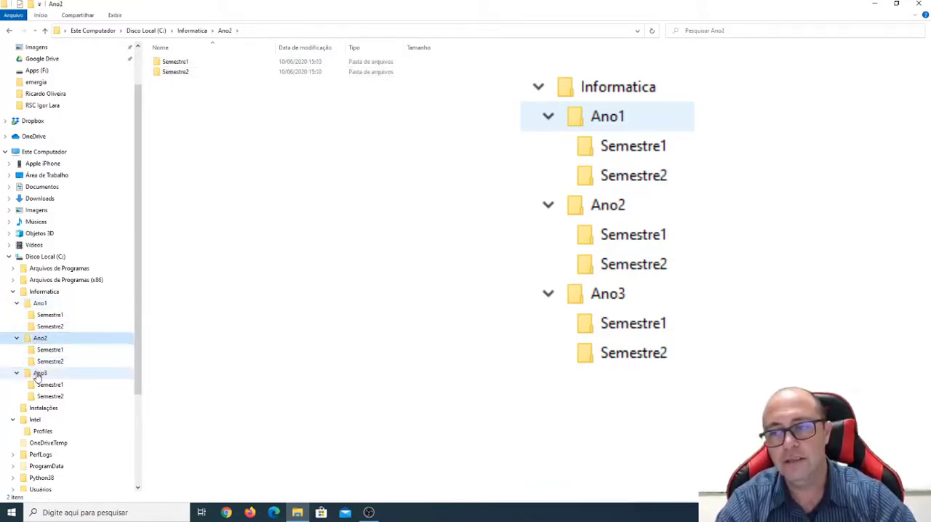
pyautogui.click(39, 374)
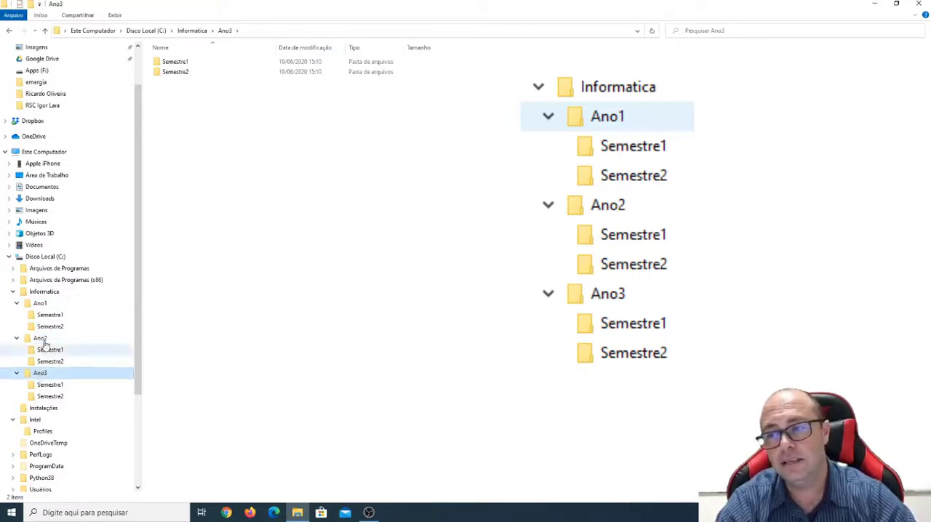
pyautogui.click(49, 318)
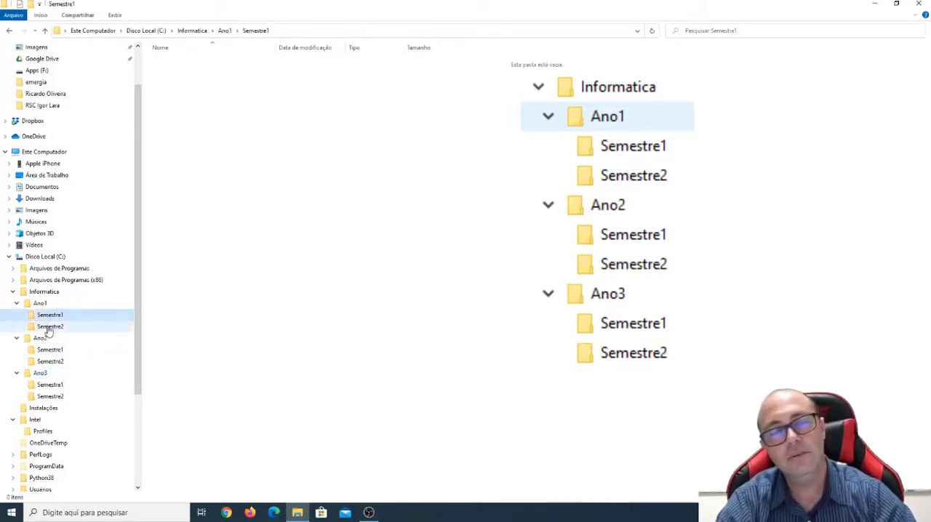
pyautogui.click(49, 328)
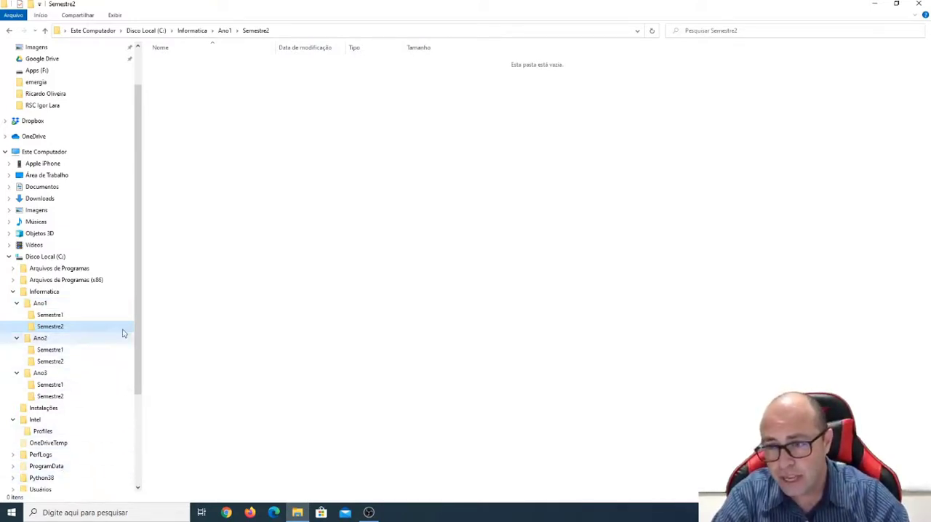
pyautogui.click(38, 294)
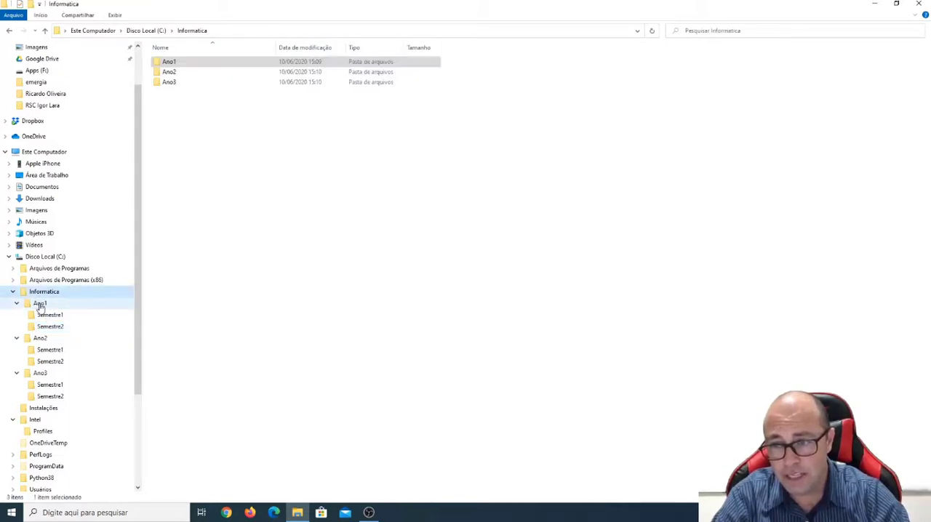
pyautogui.click(40, 304)
pyautogui.click(45, 316)
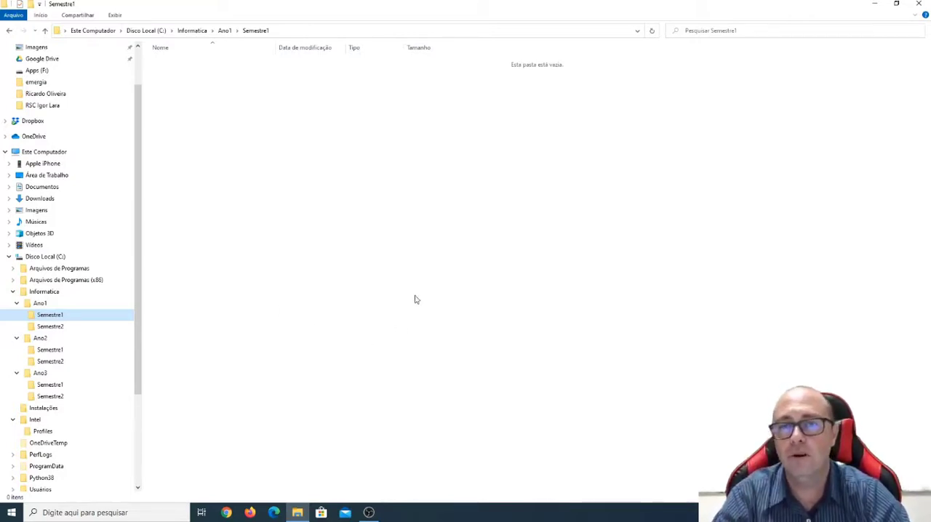
# Search Windows for "bloco" and open a blank document in Bloco de Notas
pyautogui.click(126, 513)
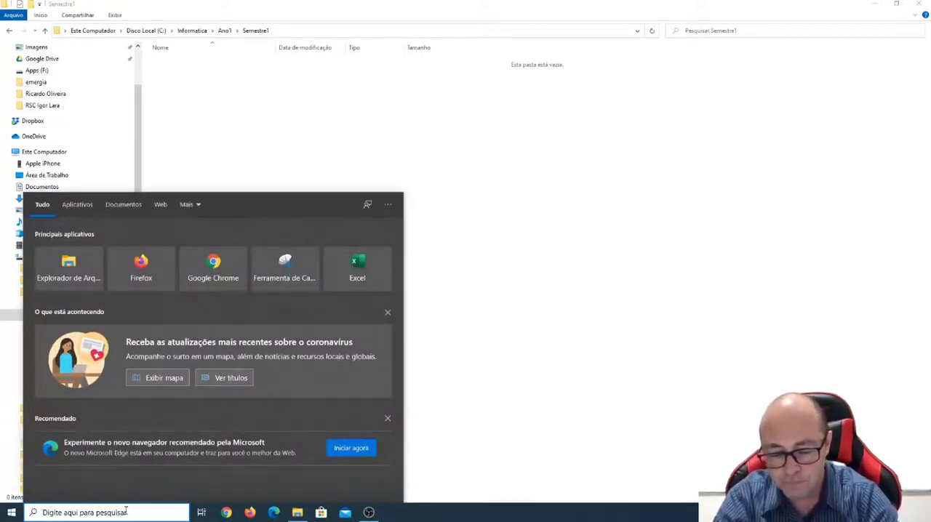
pyautogui.write('bloco')
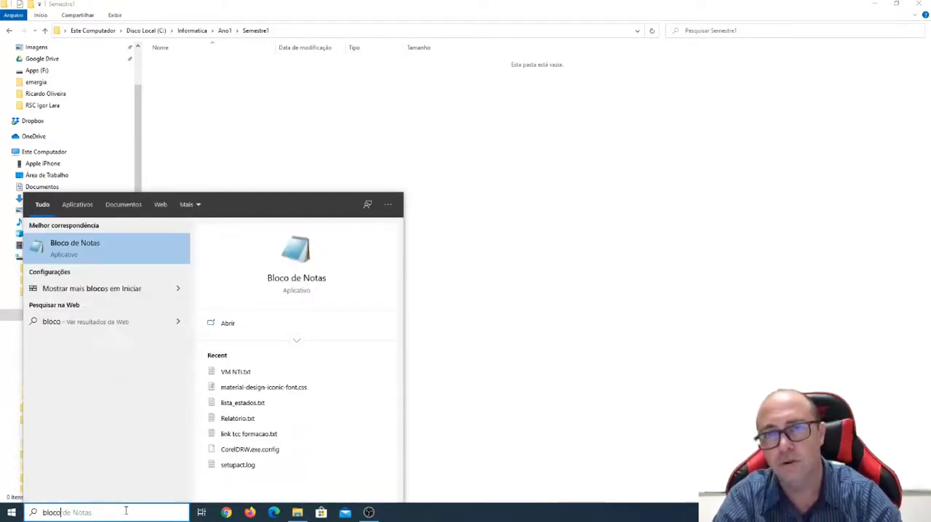
pyautogui.press('Return')
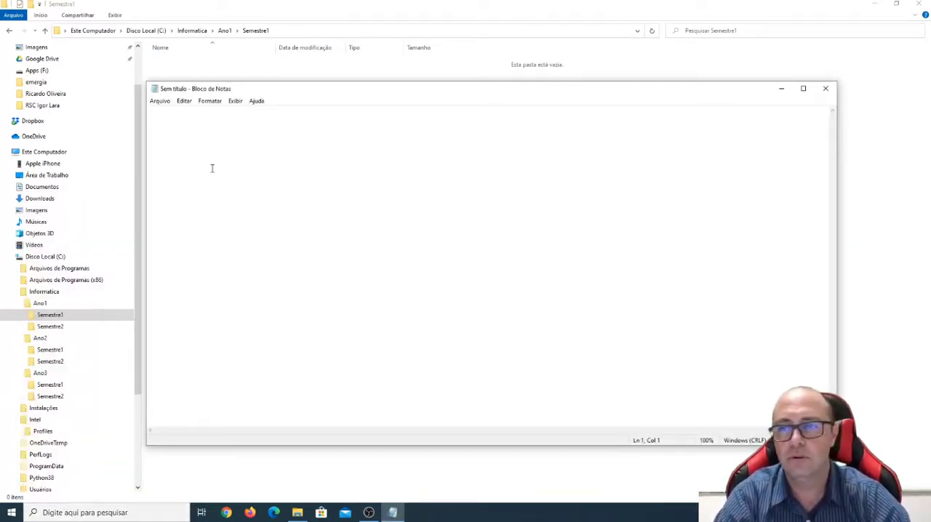
# Set the text font size to 26, keeping the Consolas Regular font
pyautogui.click(213, 101)
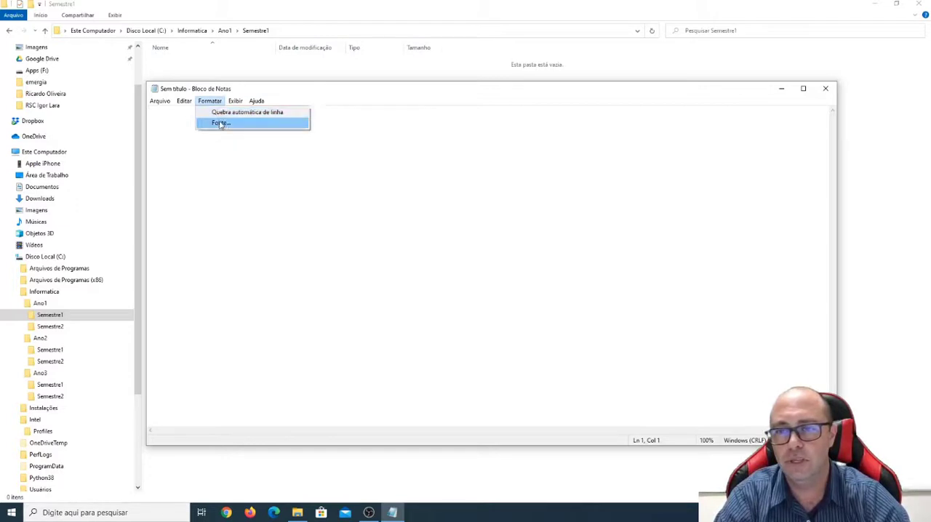
pyautogui.click(221, 123)
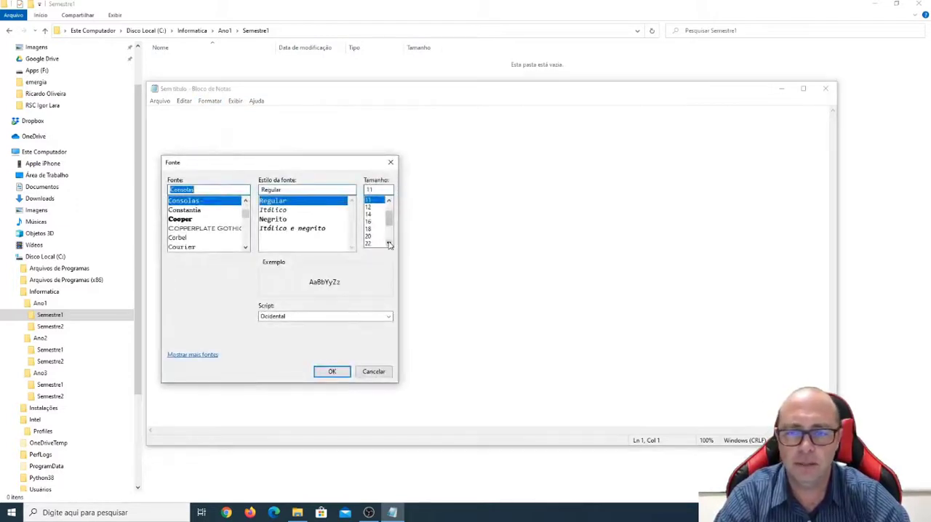
pyautogui.click(389, 245)
pyautogui.click(390, 245)
pyautogui.click(375, 243)
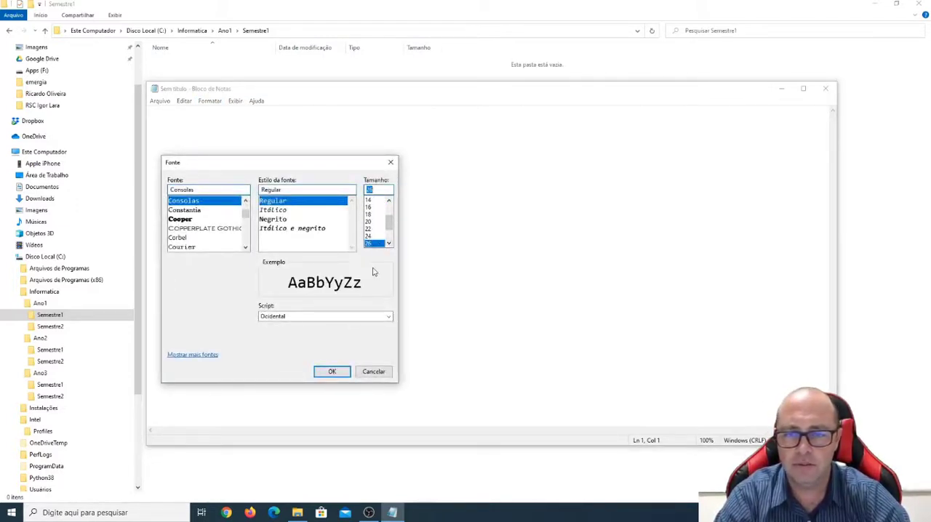
pyautogui.click(332, 371)
# Write "Disciplina de Sistemas Operacionais I" on the first line and "Prof." with the professor's full name on the second
pyautogui.write('D')
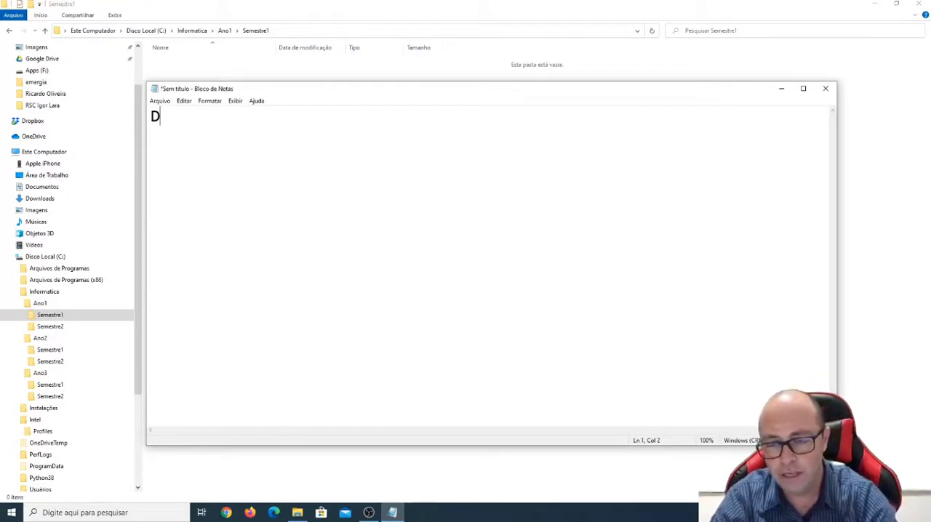
pyautogui.write('isciplina de ')
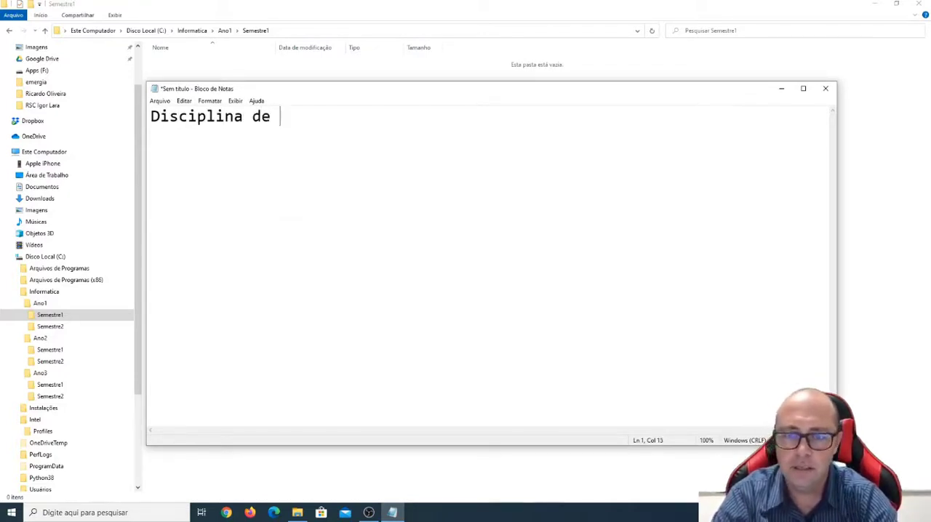
pyautogui.write('Sistemas Opera')
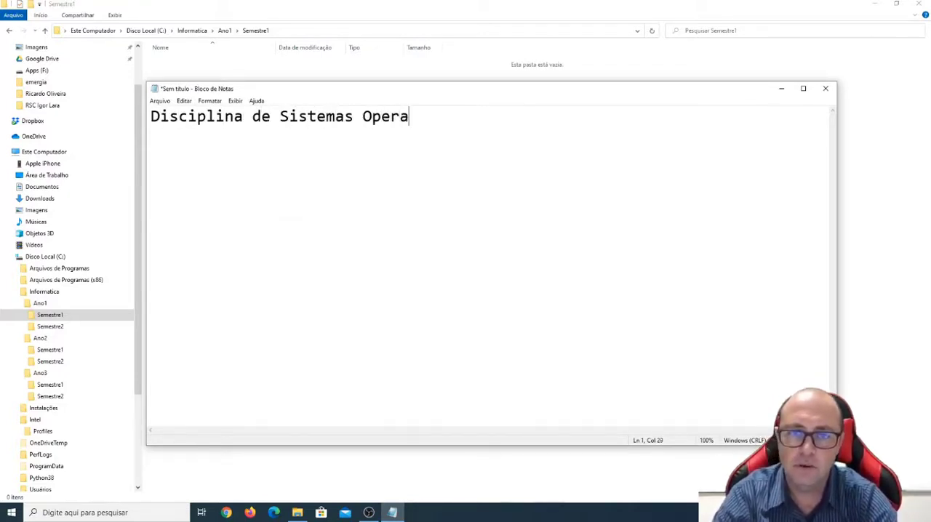
pyautogui.write('cionais I')
pyautogui.press('Return')
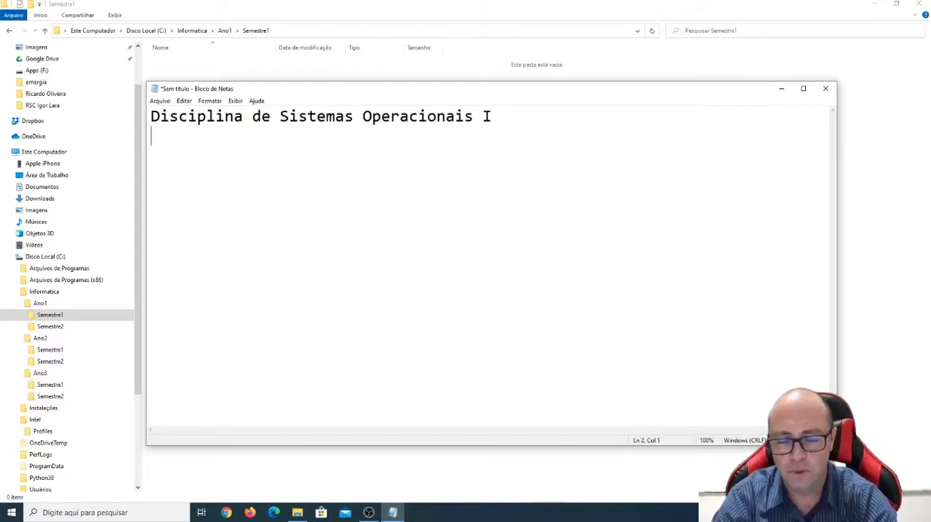
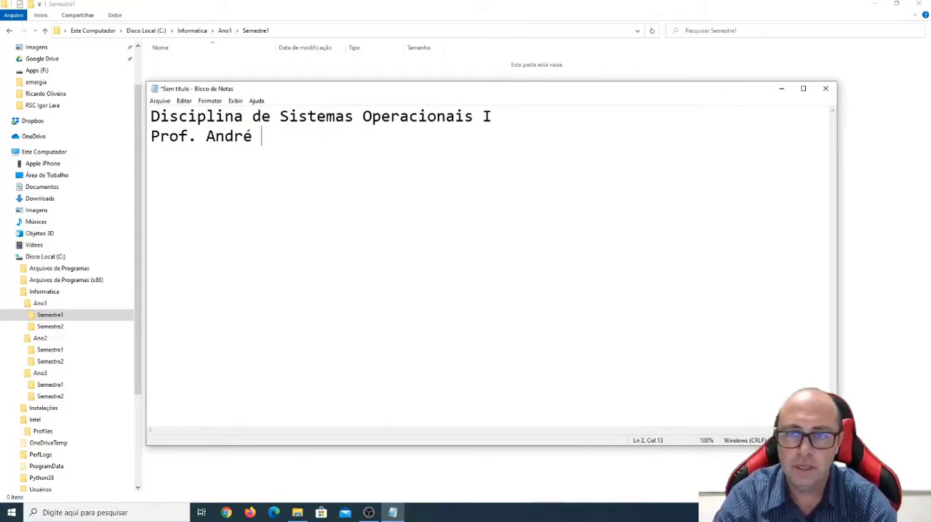
pyautogui.press('Return')
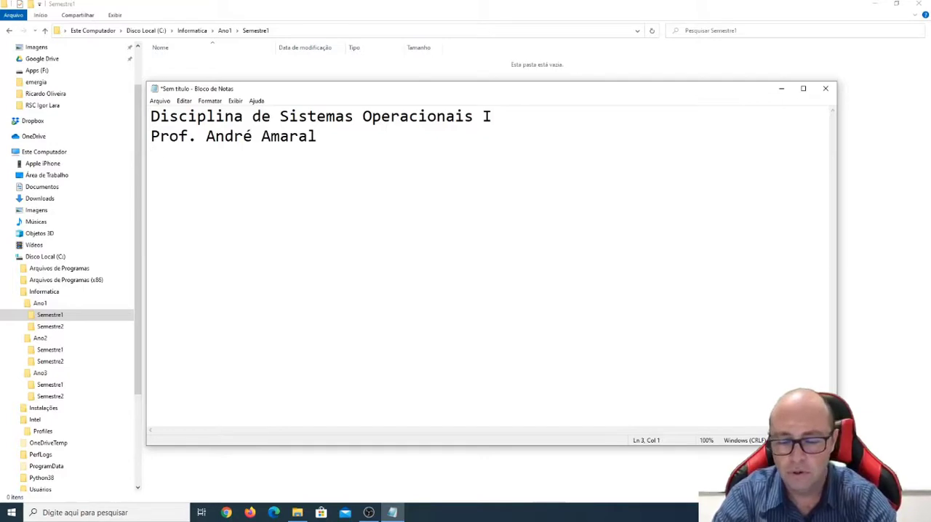
# Write "Windows Explorer - Aula 02" on the third line of the note
pyautogui.write('Windows E')
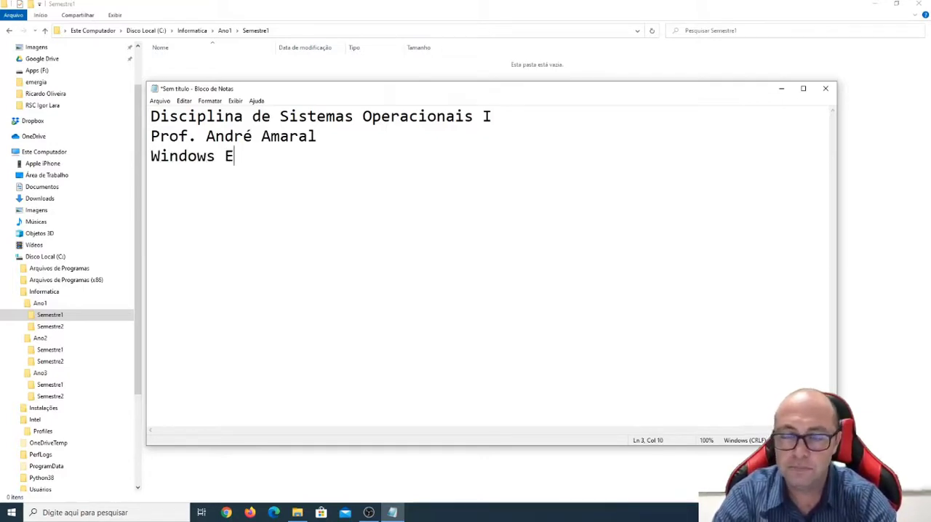
pyautogui.write('xpl')
pyautogui.press('BackSpace')
pyautogui.write('lorer -')
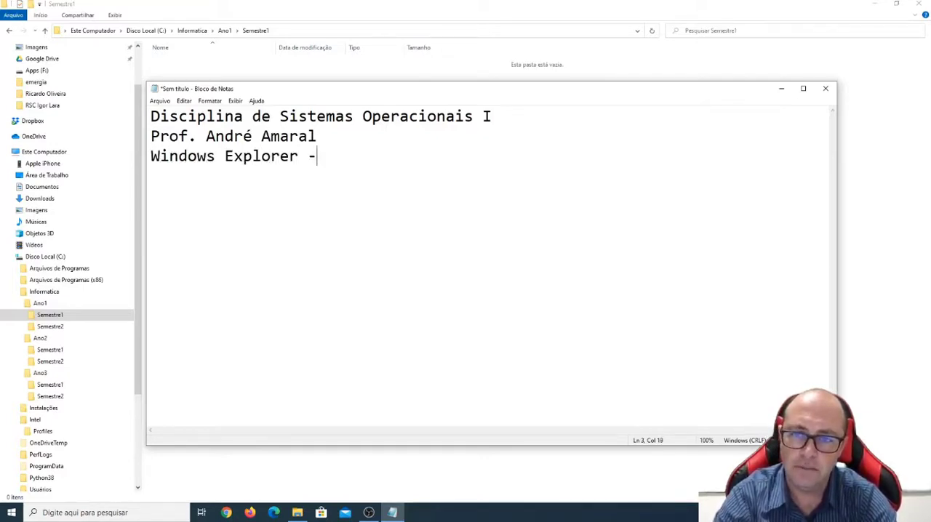
pyautogui.write(' Aula 02')
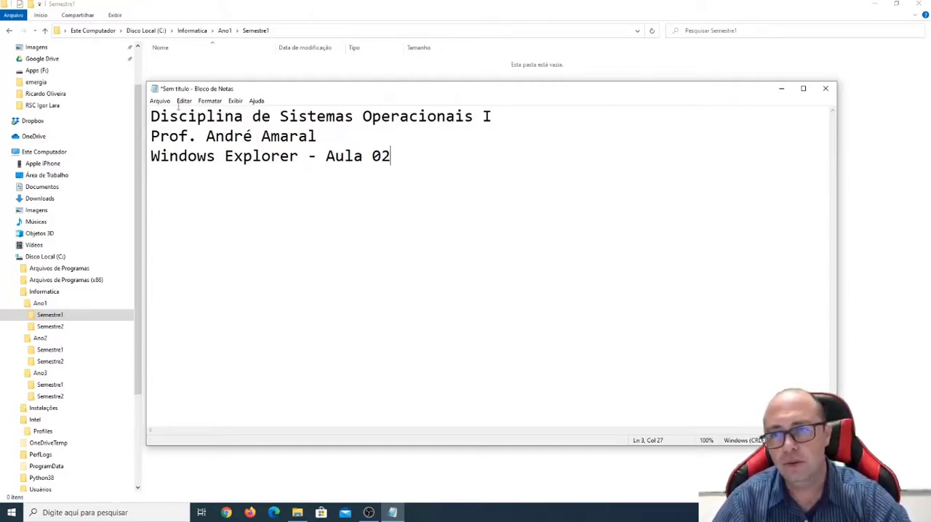
# Start saving the note as a new text document and enter "so" as its file name
pyautogui.click(163, 104)
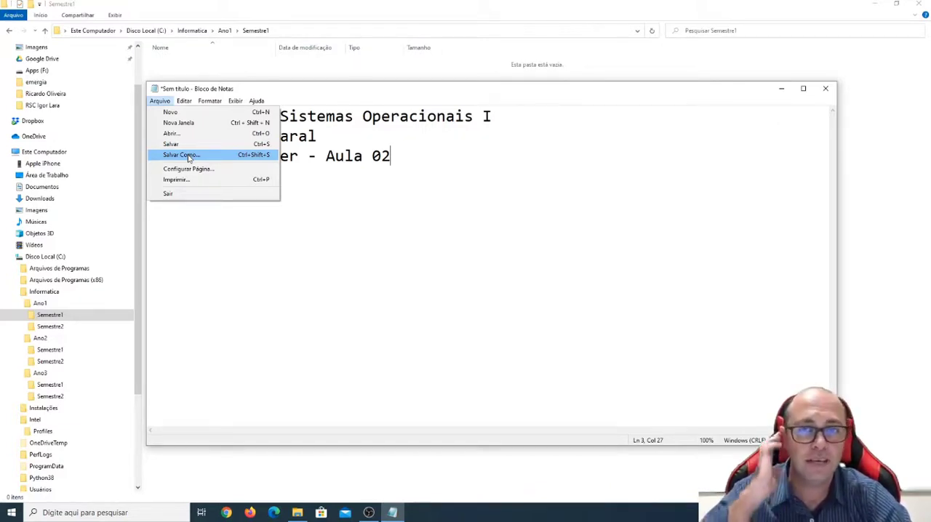
pyautogui.click(166, 92)
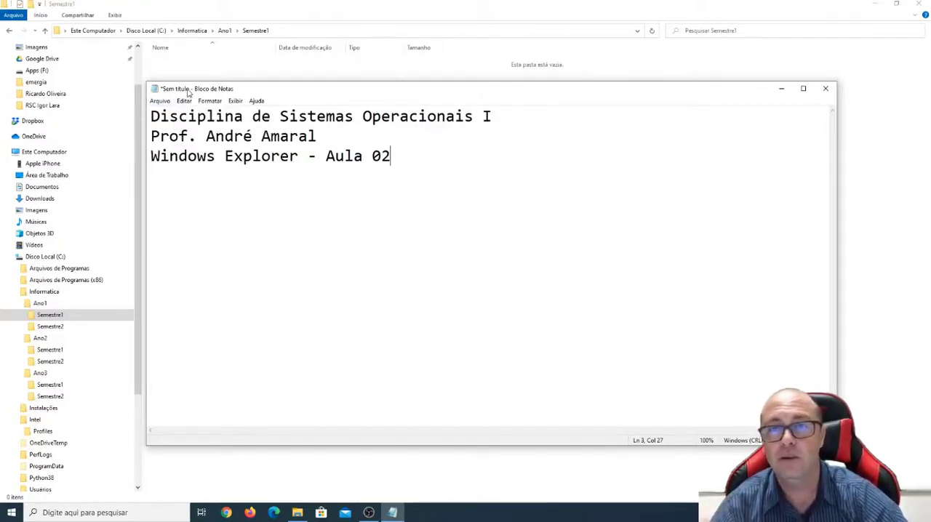
pyautogui.click(160, 100)
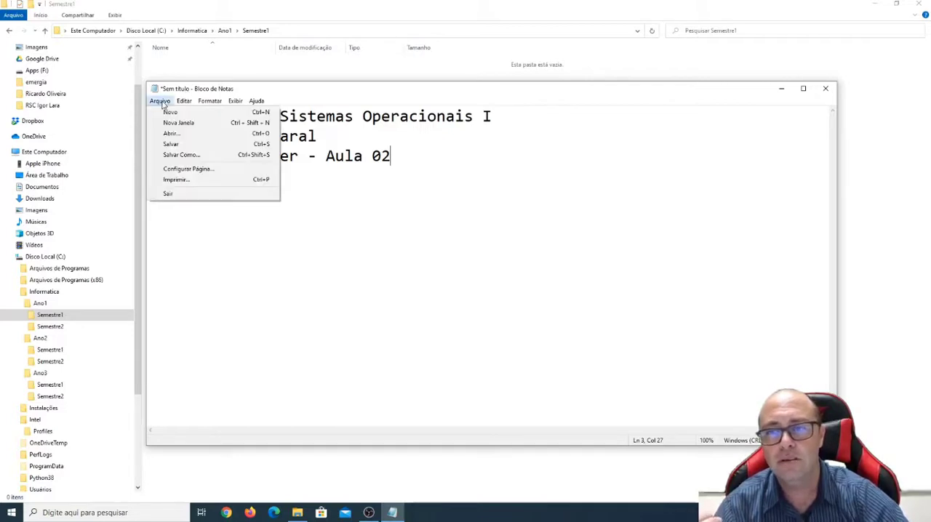
pyautogui.click(169, 154)
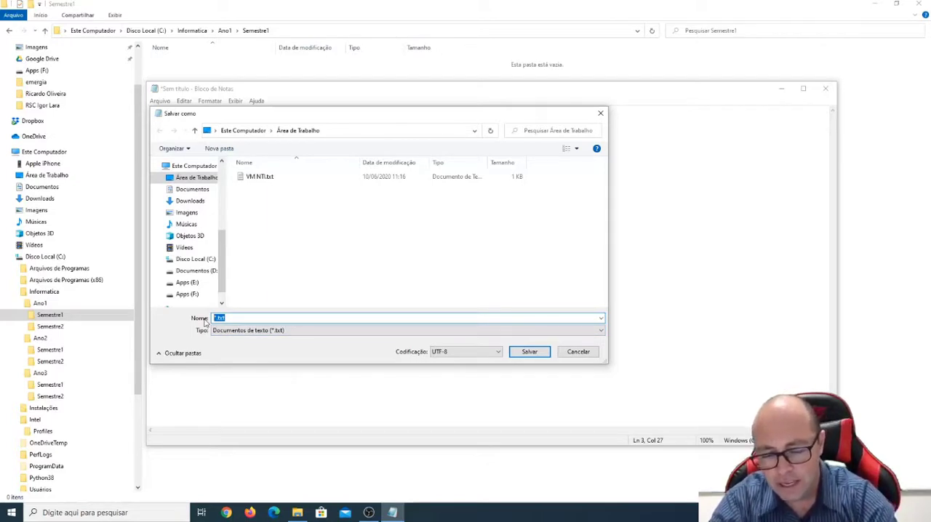
pyautogui.write('so')
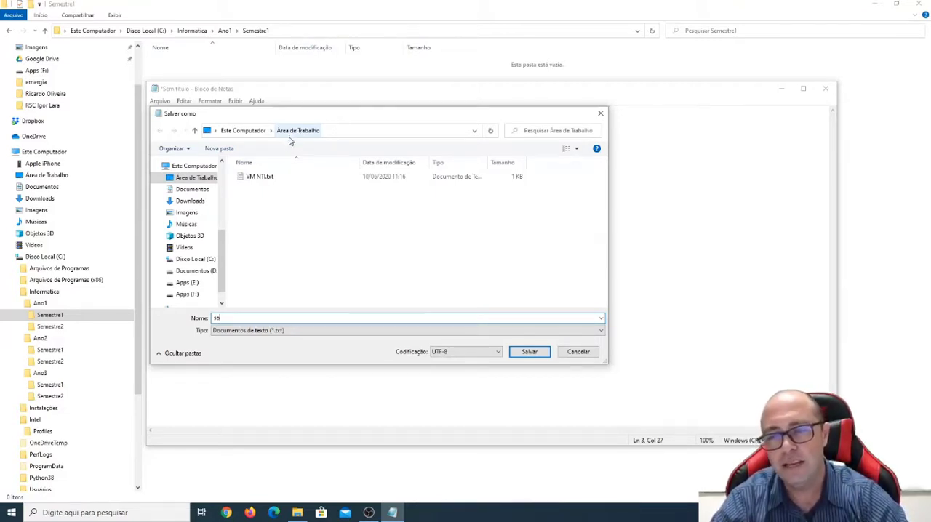
# Save the note in the C:\Informatica\Ano1\Semestre1 folder and close Bloco de Notas
pyautogui.click(161, 260)
pyautogui.click(200, 176)
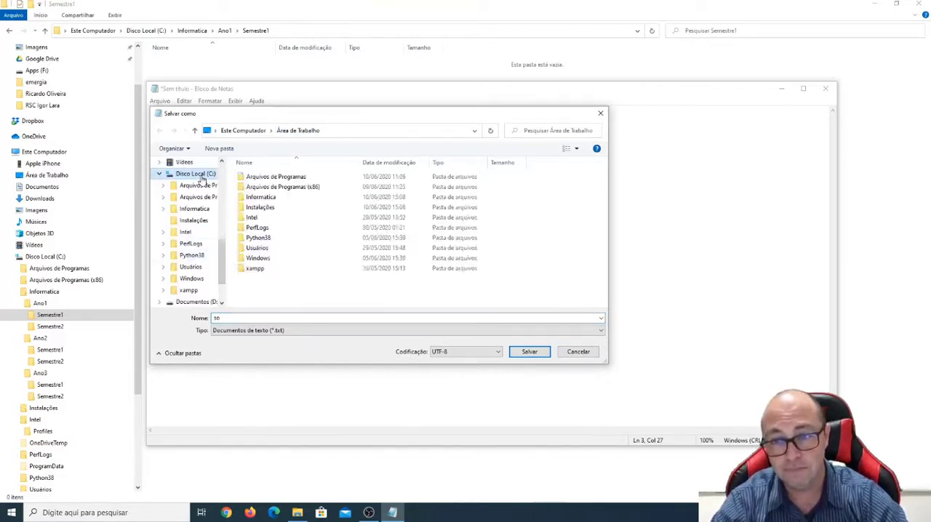
pyautogui.click(163, 210)
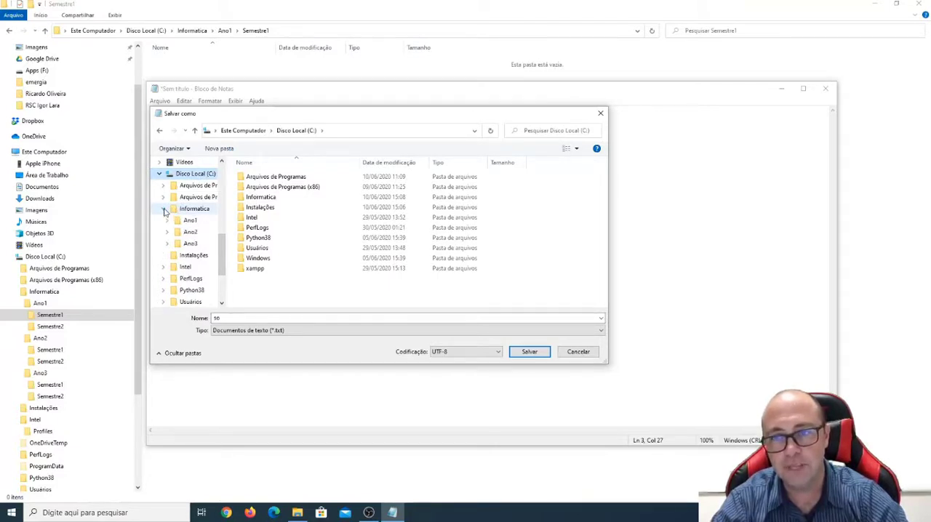
pyautogui.click(167, 221)
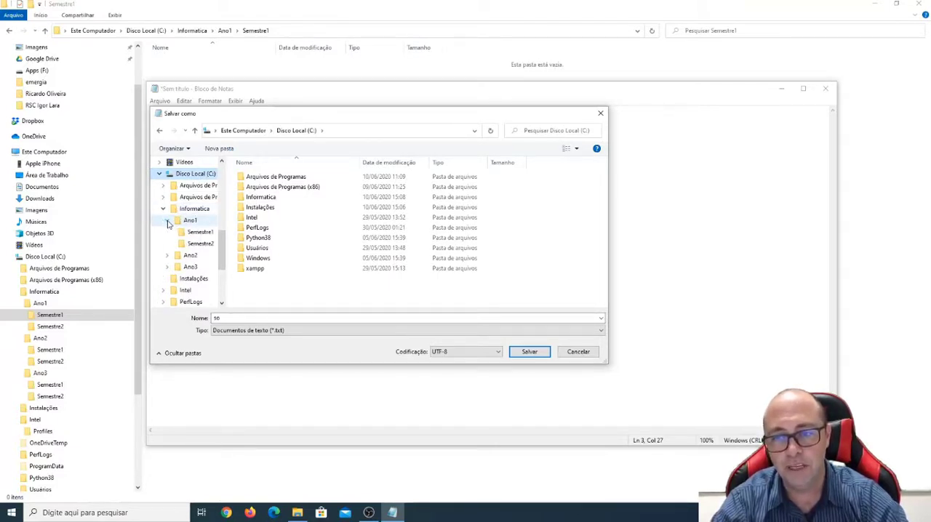
pyautogui.click(199, 233)
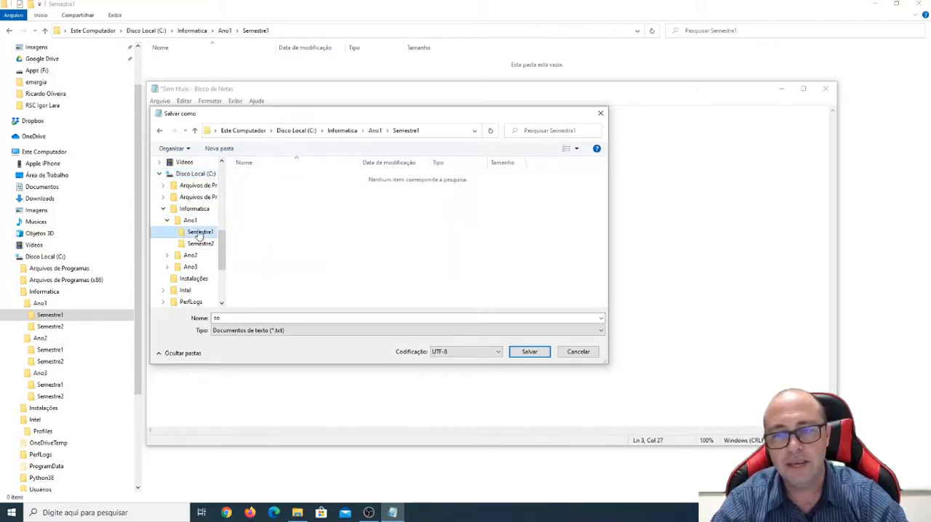
pyautogui.click(529, 351)
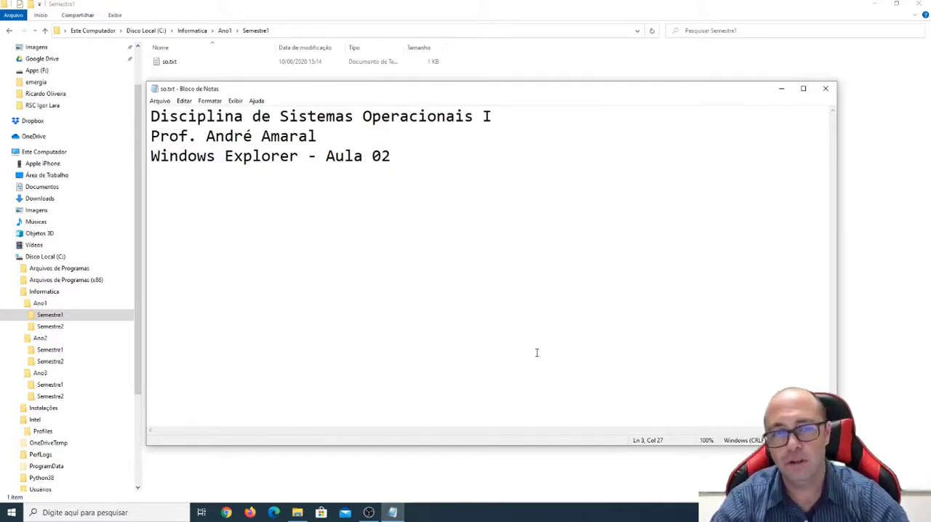
pyautogui.click(825, 89)
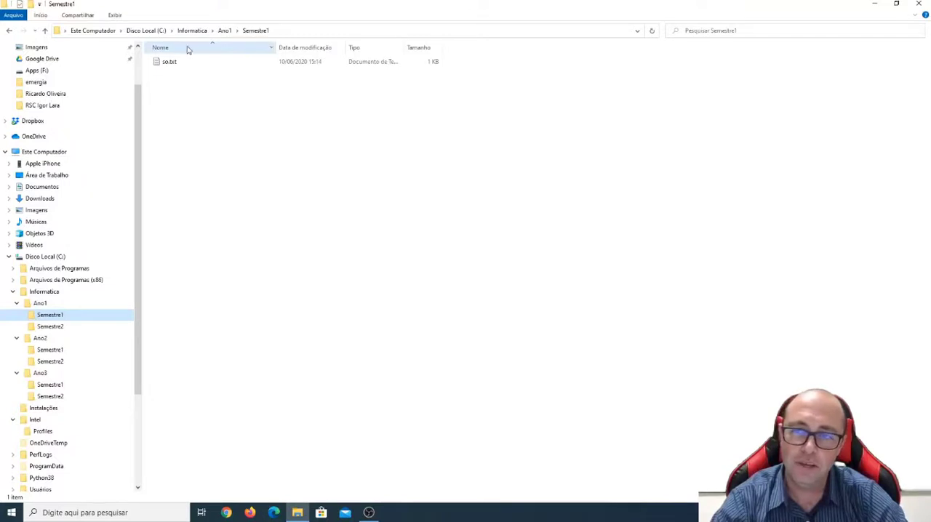
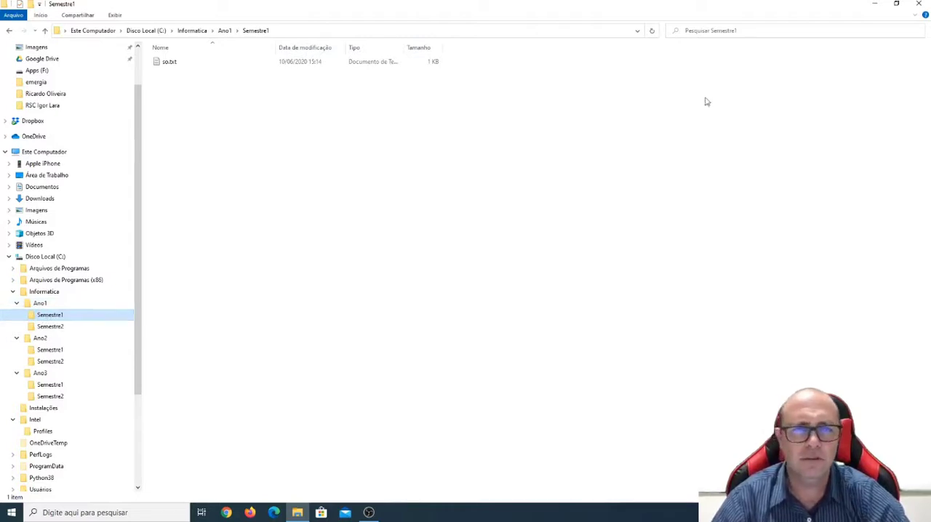
# Open the Apps (F:) drive and select all its Word documents, from Consulta CAPES - Gestão Bolsas.docx through Requisição - Token e Certificado.doc
pyautogui.click(709, 31)
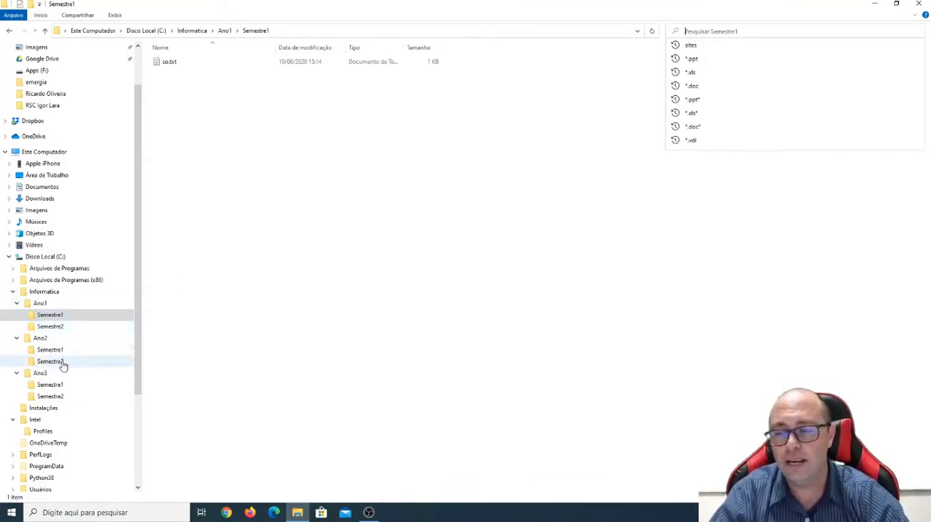
pyautogui.scroll(-2, 74, 409)
pyautogui.scroll(-2, 74, 409)
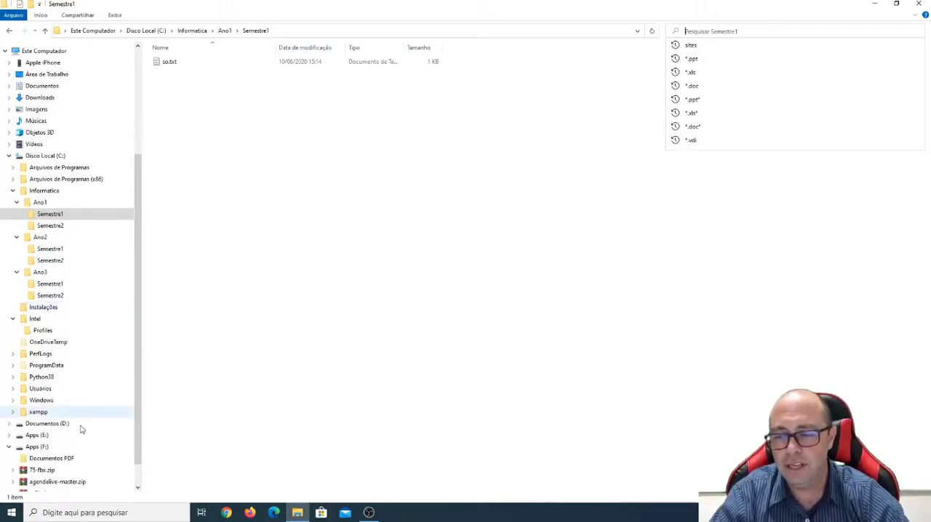
pyautogui.click(36, 447)
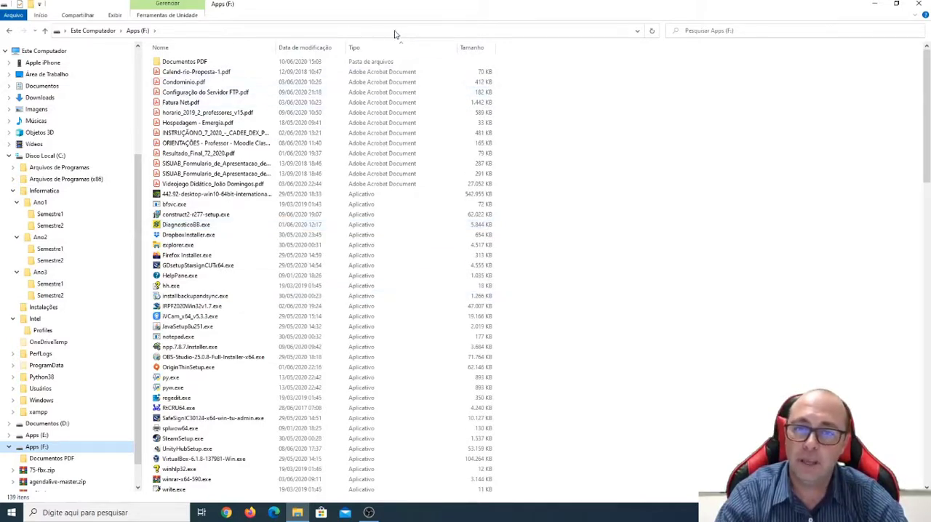
pyautogui.scroll(-10, 395, 255)
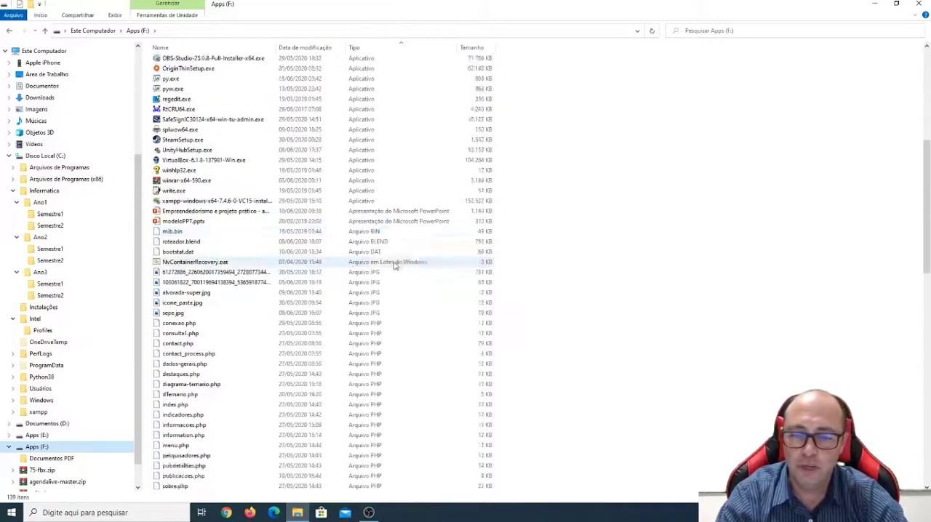
pyautogui.scroll(-12, 395, 266)
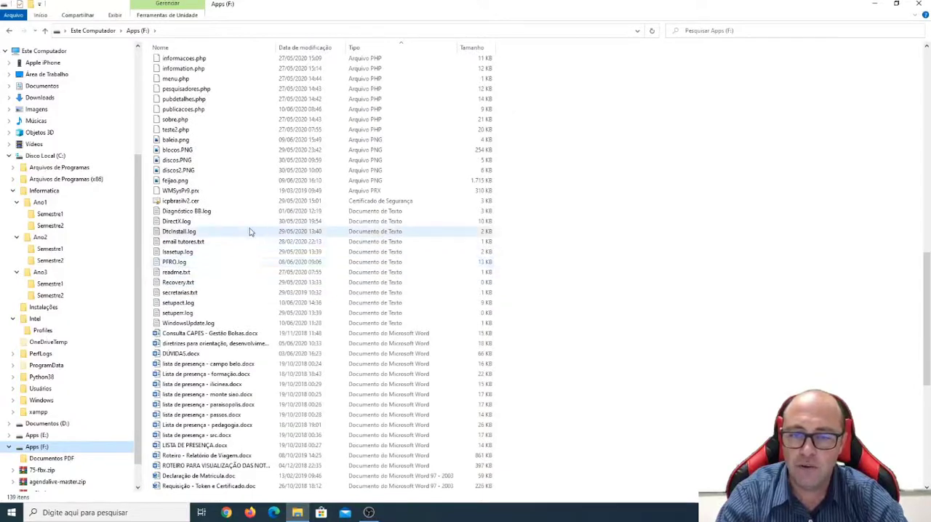
pyautogui.scroll(-3, 263, 335)
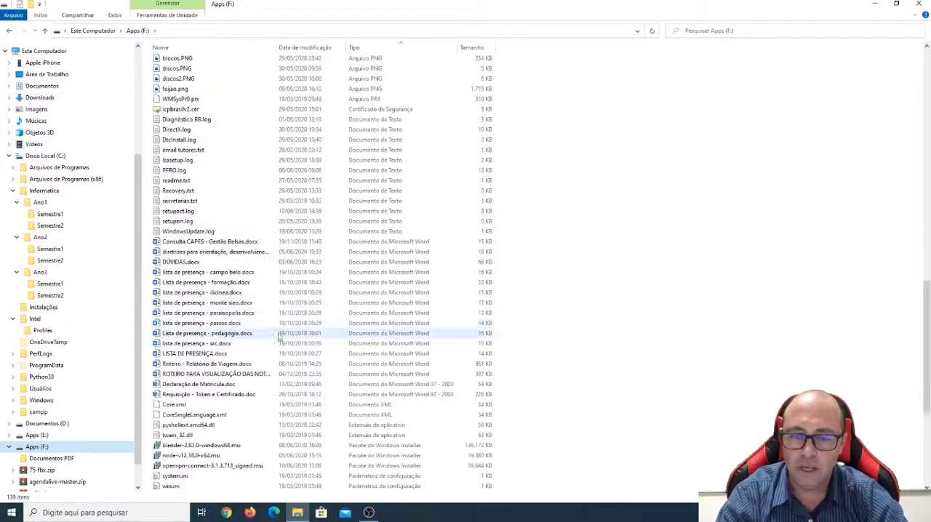
pyautogui.click(412, 244)
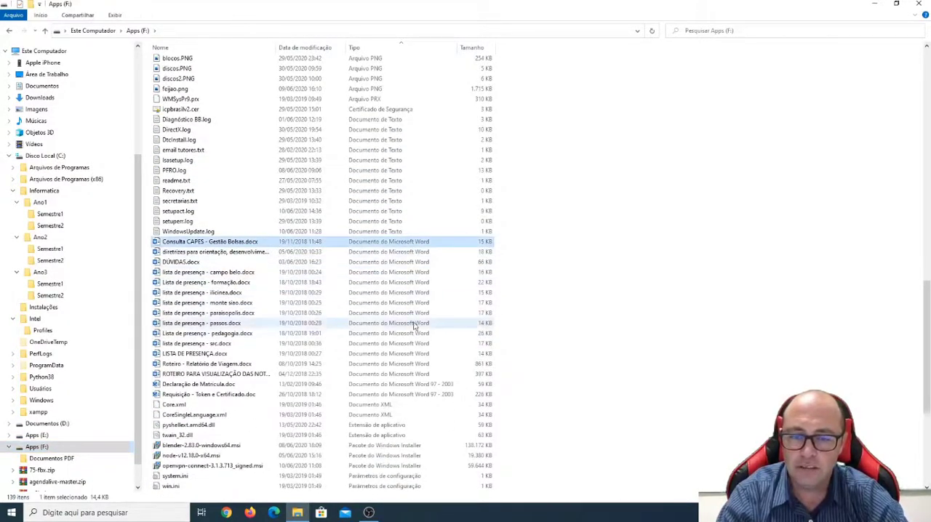
pyautogui.keyDown('shift'); pyautogui.click(411, 399); pyautogui.keyUp('shift')
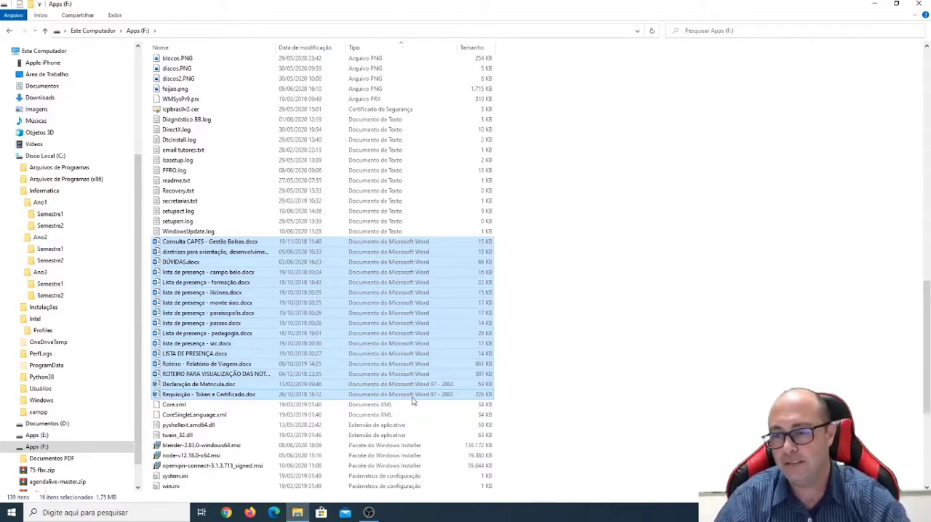
# Open the Apps (E:) drive and sort its contents by type in ascending order
pyautogui.moveTo(187, 473); pyautogui.dragTo(43, 439)
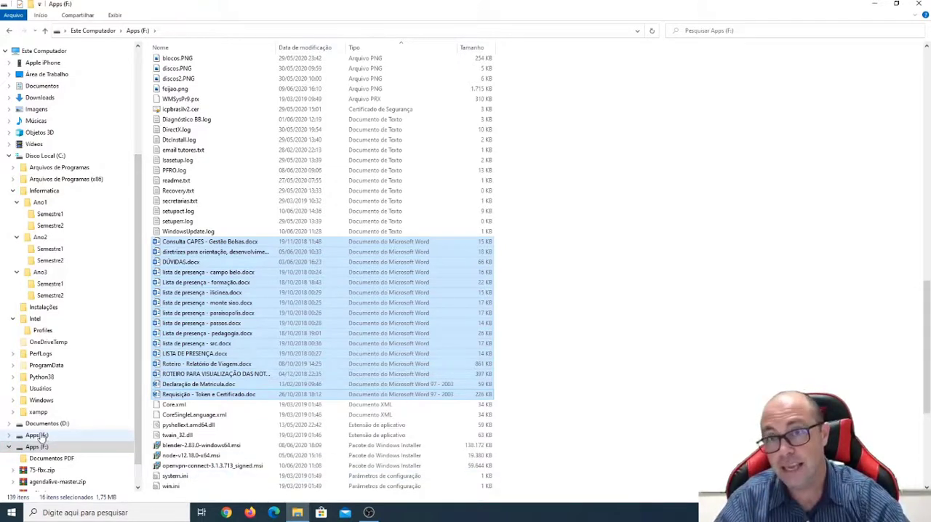
pyautogui.click(42, 437)
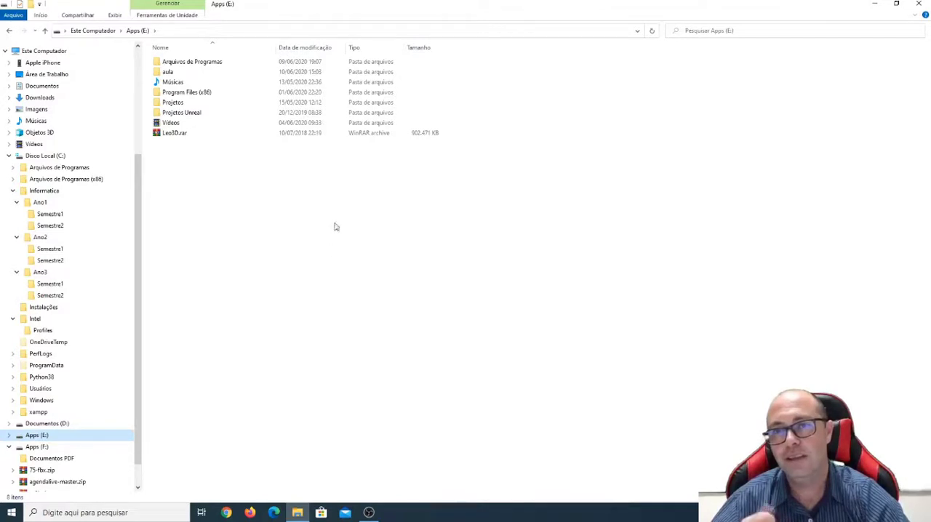
pyautogui.click(378, 48)
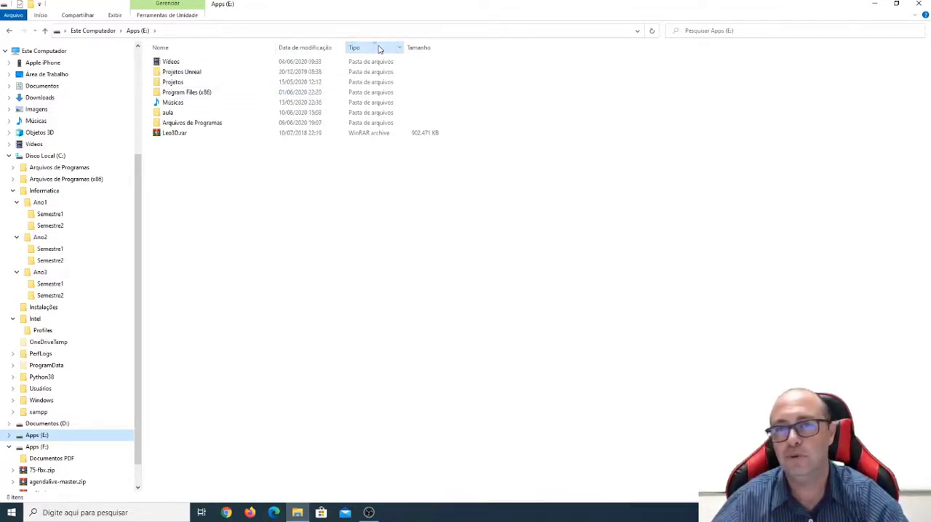
pyautogui.click(378, 48)
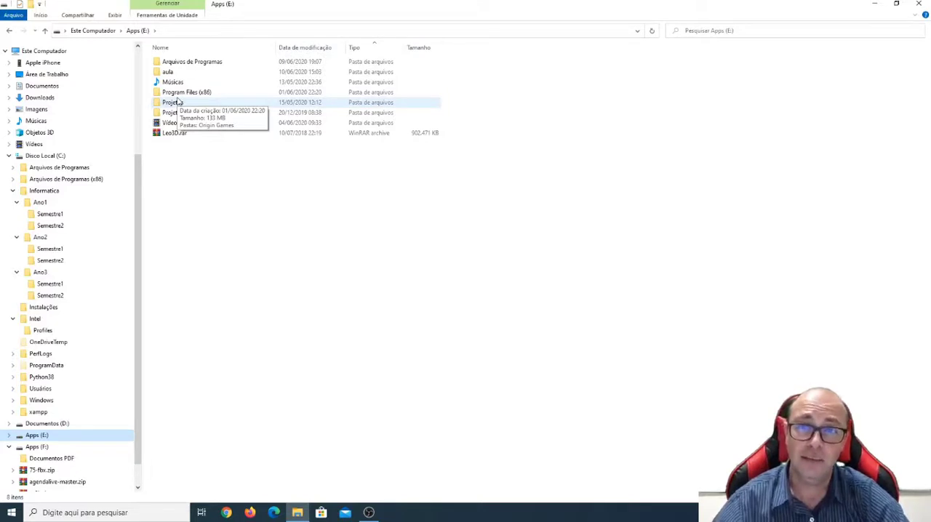
# Search the Apps (E:) drive for *.doc and look through the matching files
pyautogui.click(695, 34)
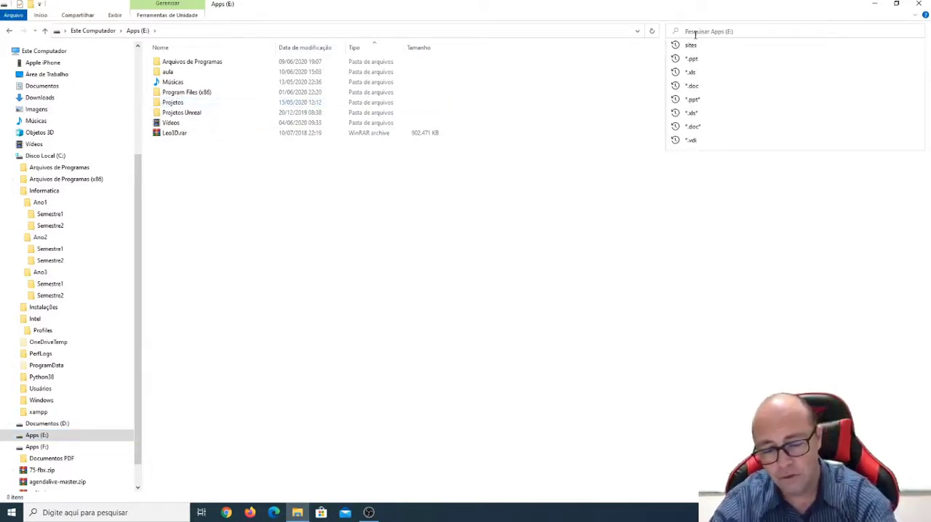
pyautogui.write('*.')
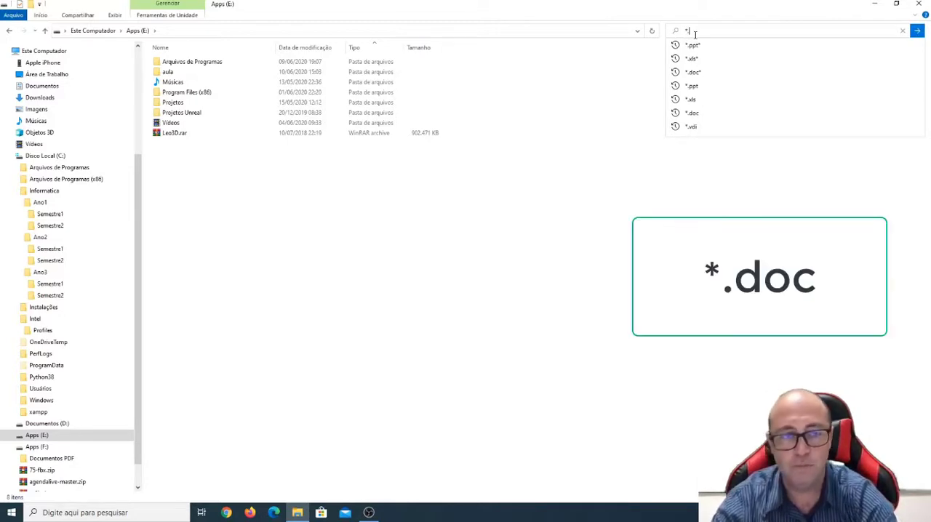
pyautogui.write('doc')
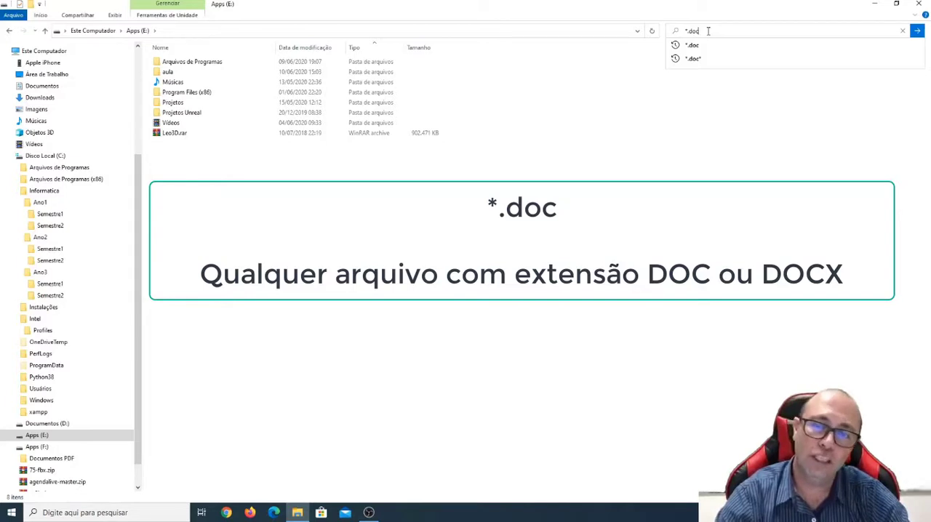
pyautogui.click(919, 32)
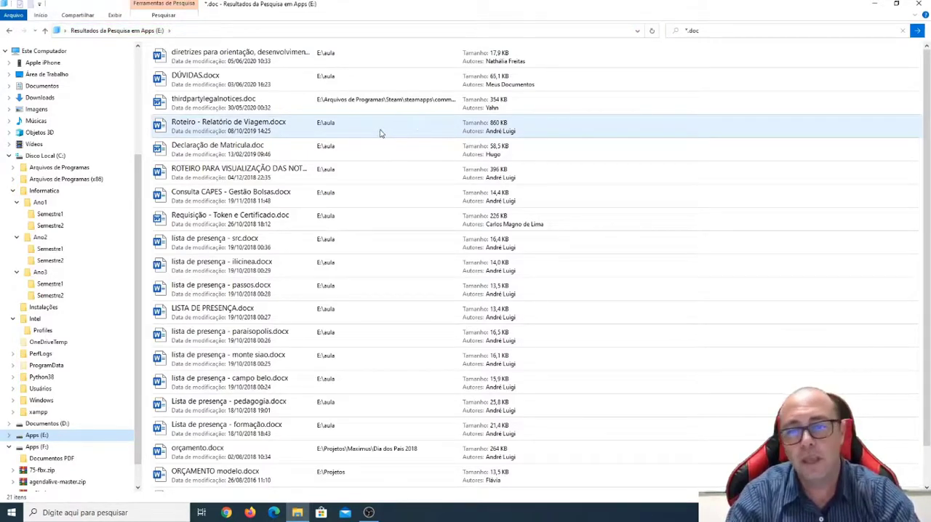
pyautogui.scroll(-2, 381, 195)
pyautogui.scroll(2, 490, 283)
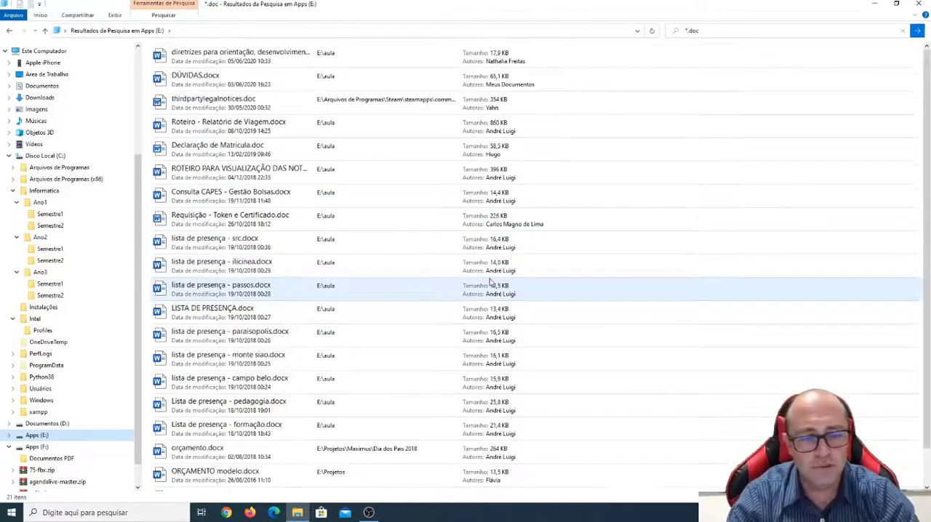
pyautogui.scroll(-1, 490, 280)
pyautogui.scroll(1, 489, 280)
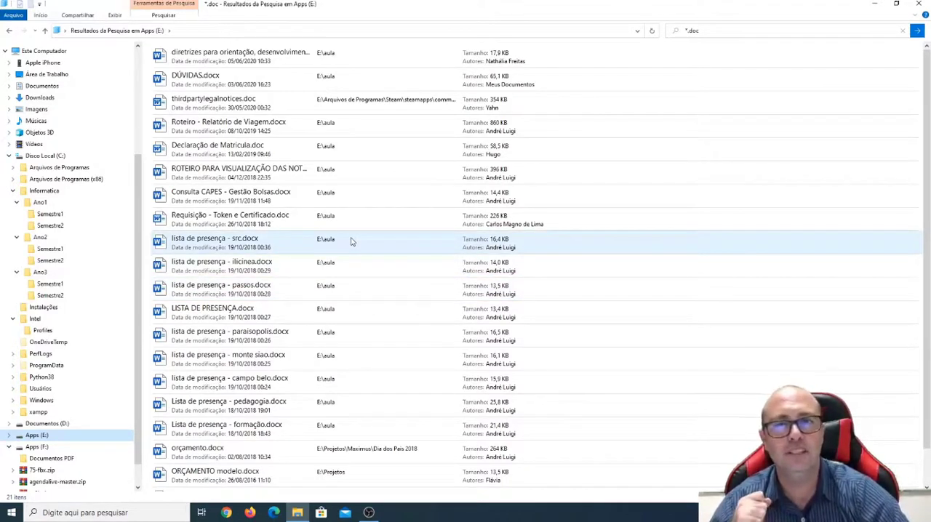
# Copy all the found documents into C:\Informatica\Ano3\Semestre2, replacing the duplicate ThirdPartyLegalNotices.doc, and open that folder
pyautogui.click(277, 57)
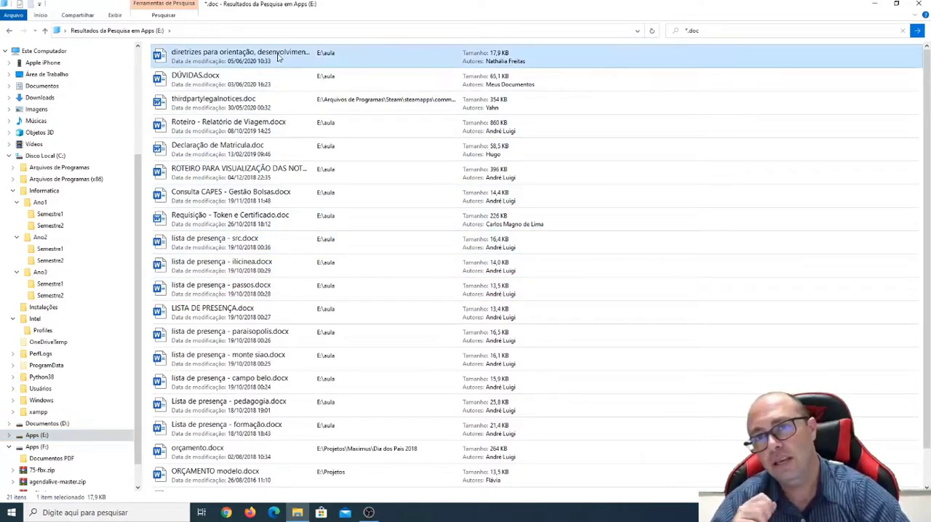
pyautogui.scroll(-2, 247, 273)
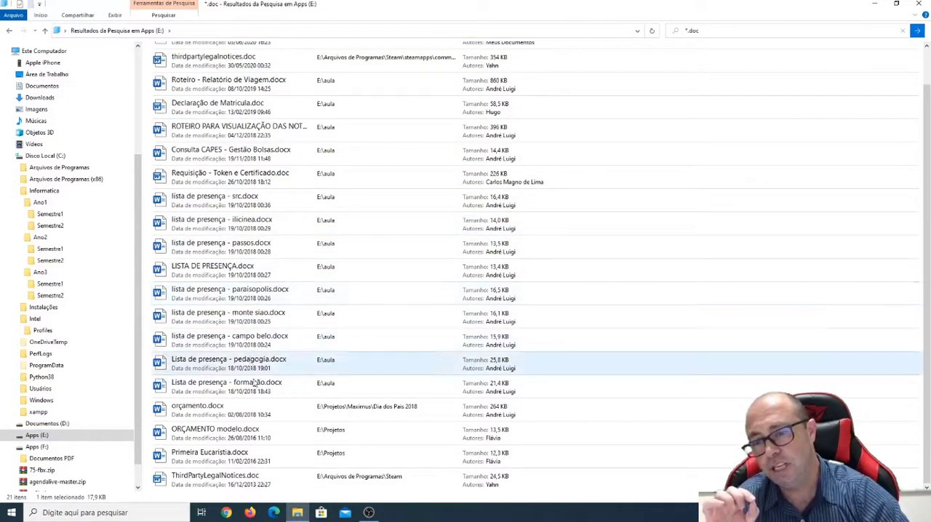
pyautogui.scroll(2, 259, 475)
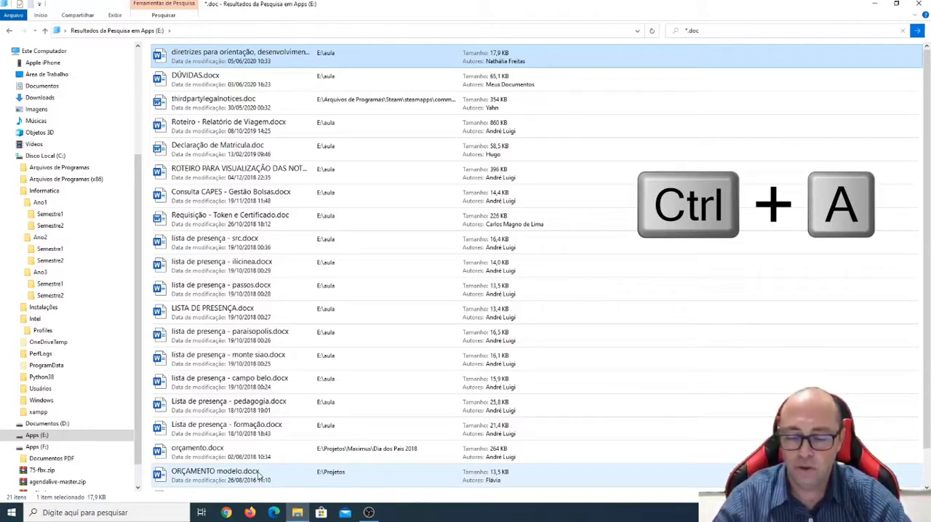
pyautogui.hotkey('ctrl', 'a')
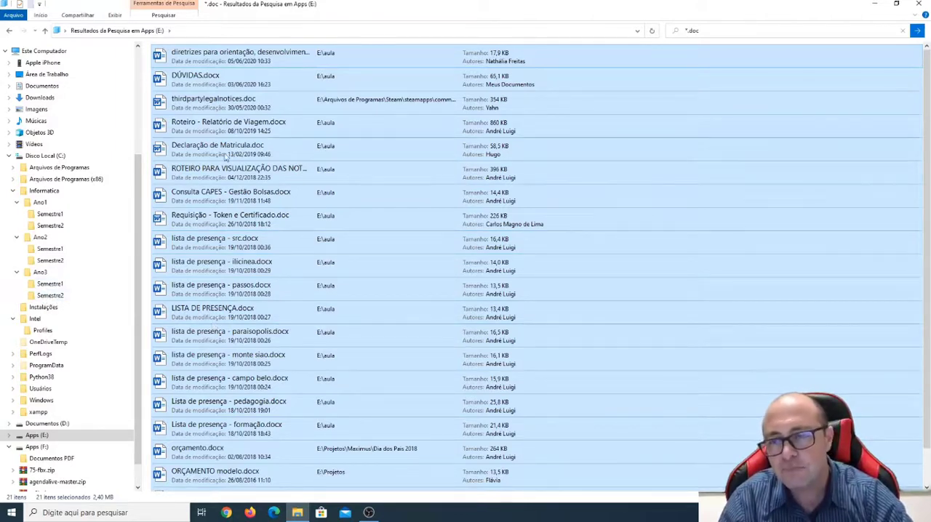
pyautogui.moveTo(235, 105); pyautogui.dragTo(51, 304)
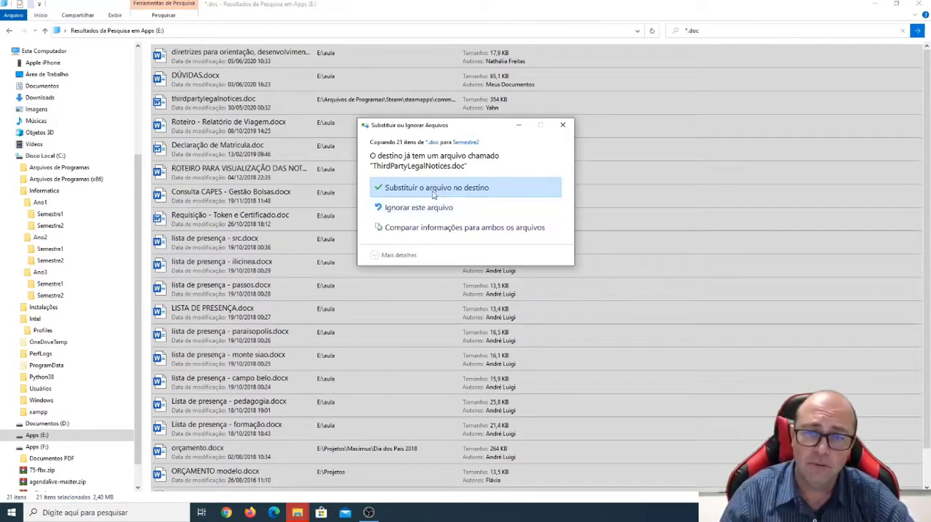
pyautogui.click(435, 188)
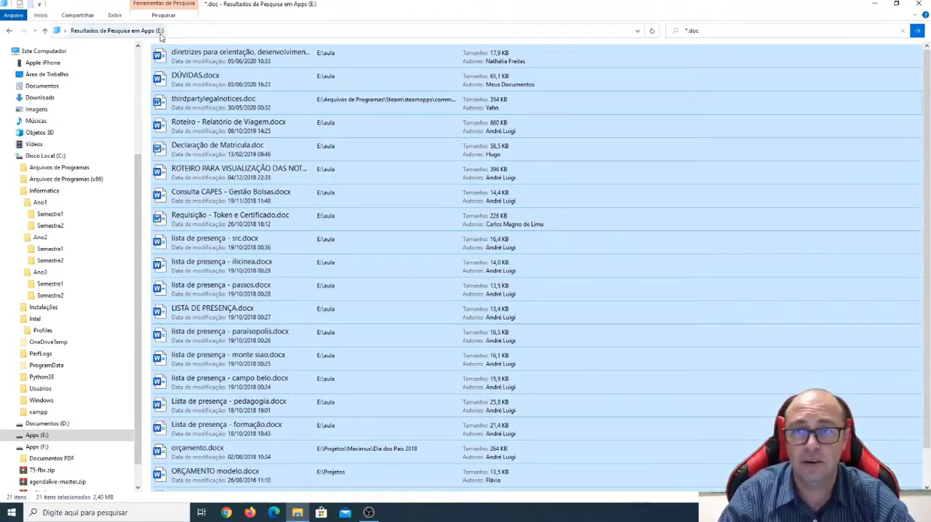
pyautogui.click(51, 296)
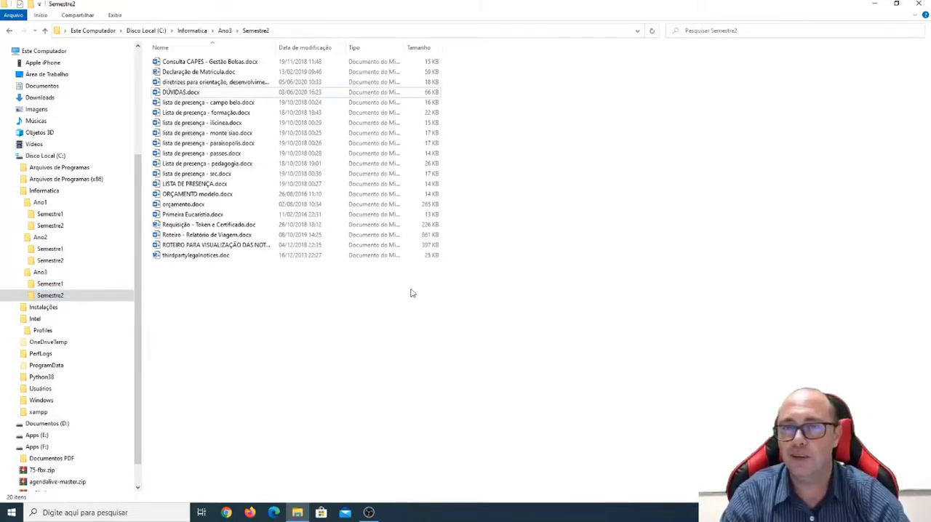
# Show the general properties of DÚVIDAS.docx in the Ano3\Semestre2 folder and shift the properties window clear of the file's name
pyautogui.click(180, 94)
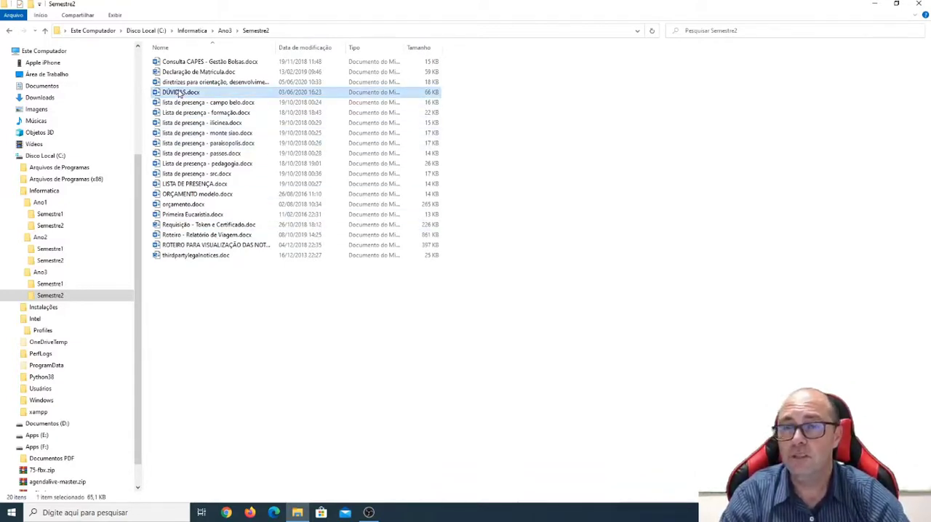
pyautogui.rightClick(179, 94)
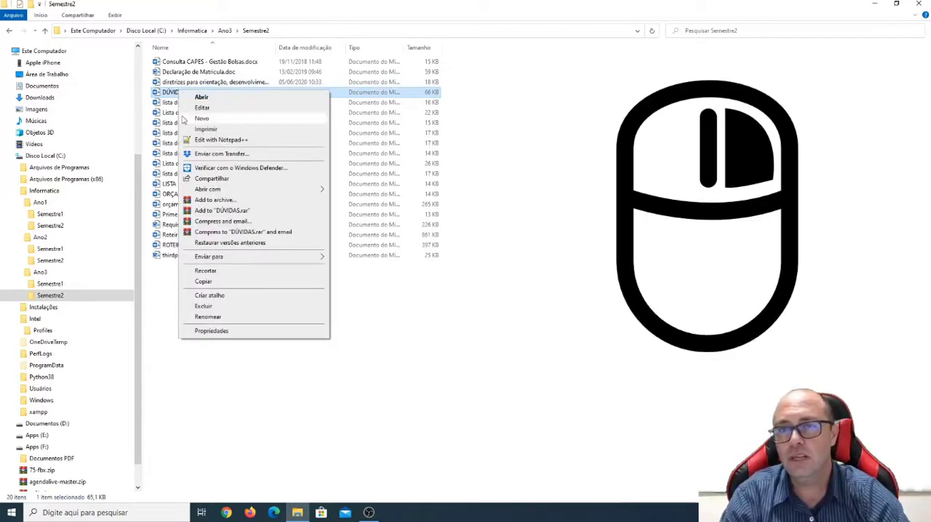
pyautogui.click(212, 331)
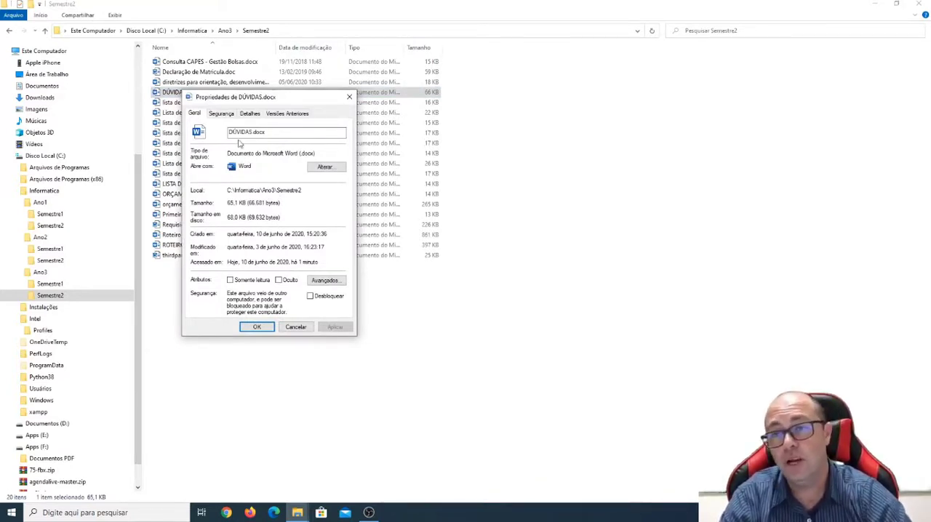
pyautogui.moveTo(258, 97); pyautogui.dragTo(310, 112)
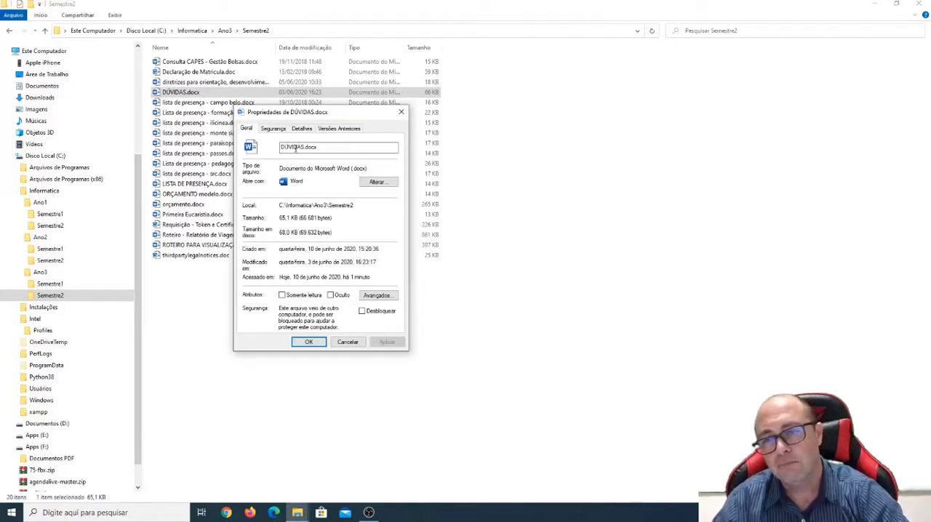
# Examine the security permissions, detailed metadata and previous versions of DÚVIDAS.docx
pyautogui.click(282, 130)
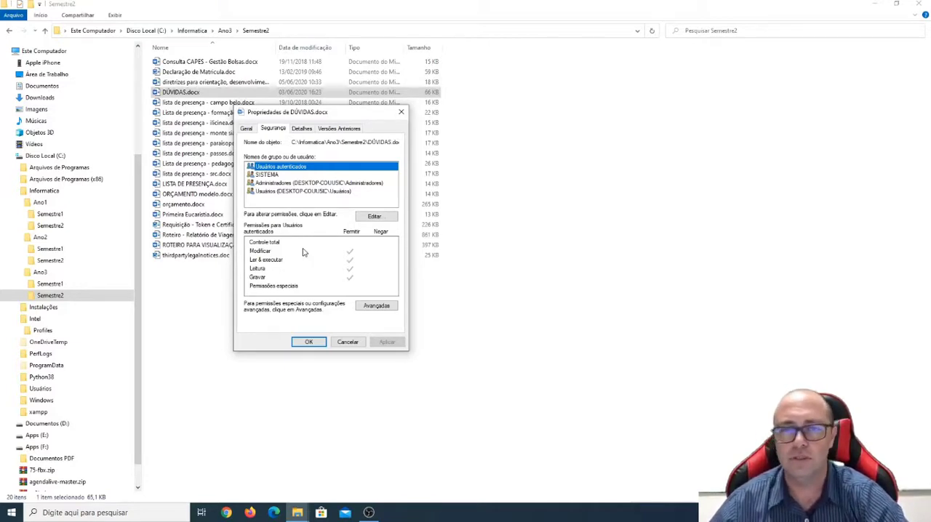
pyautogui.click(303, 130)
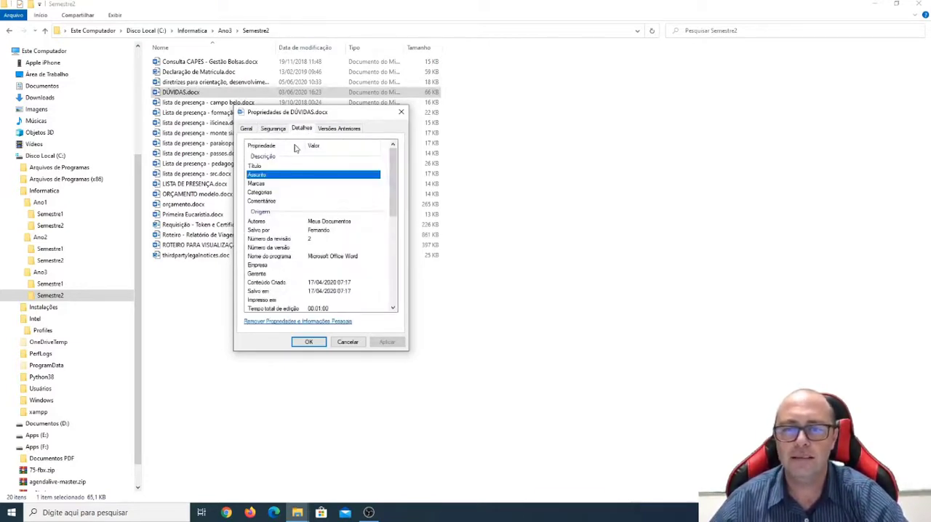
pyautogui.scroll(-4, 266, 247)
pyautogui.scroll(2, 266, 250)
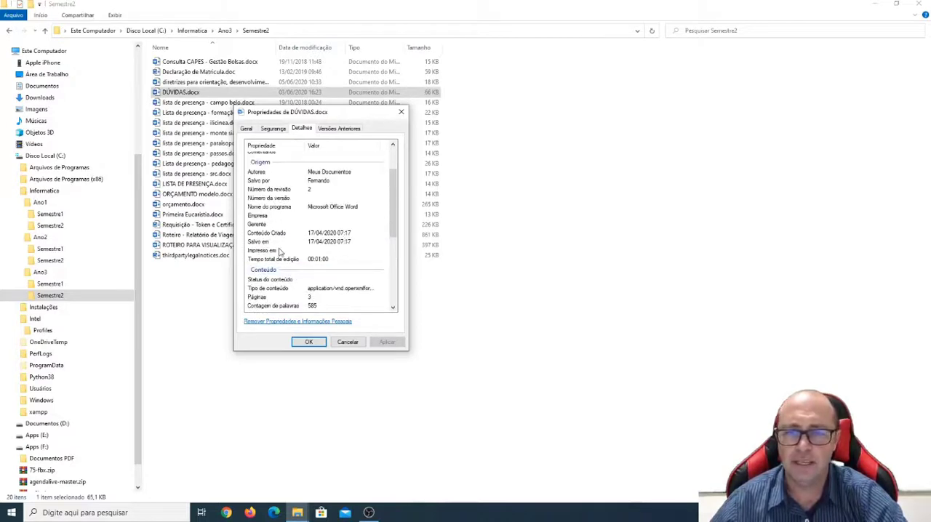
pyautogui.scroll(-1, 336, 247)
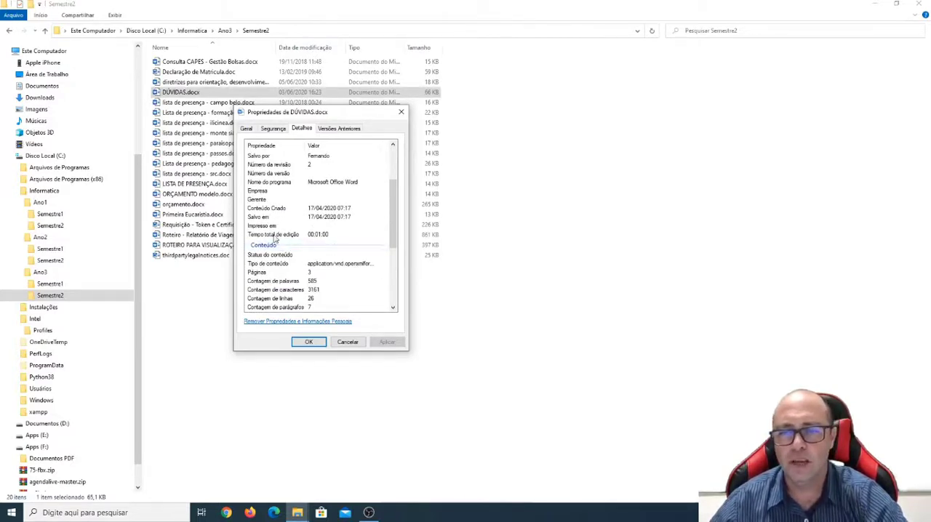
pyautogui.scroll(-1, 332, 248)
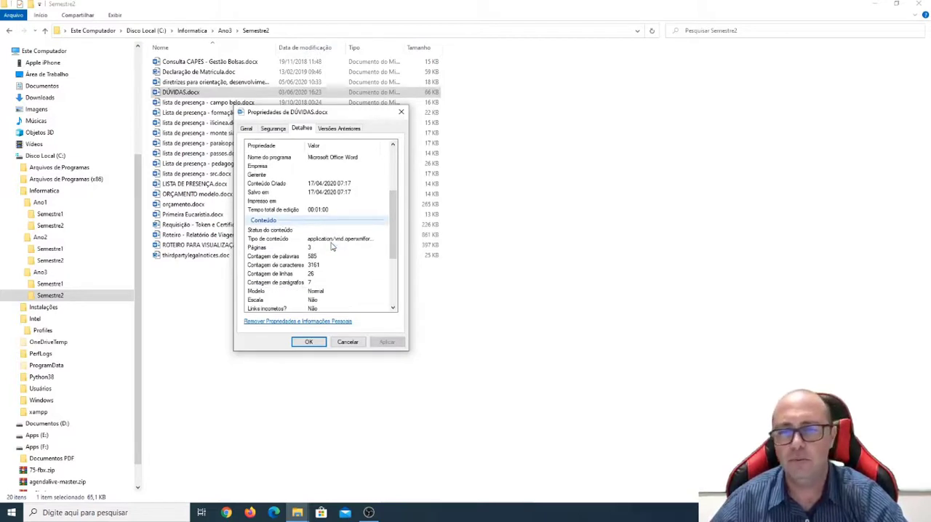
pyautogui.click(336, 129)
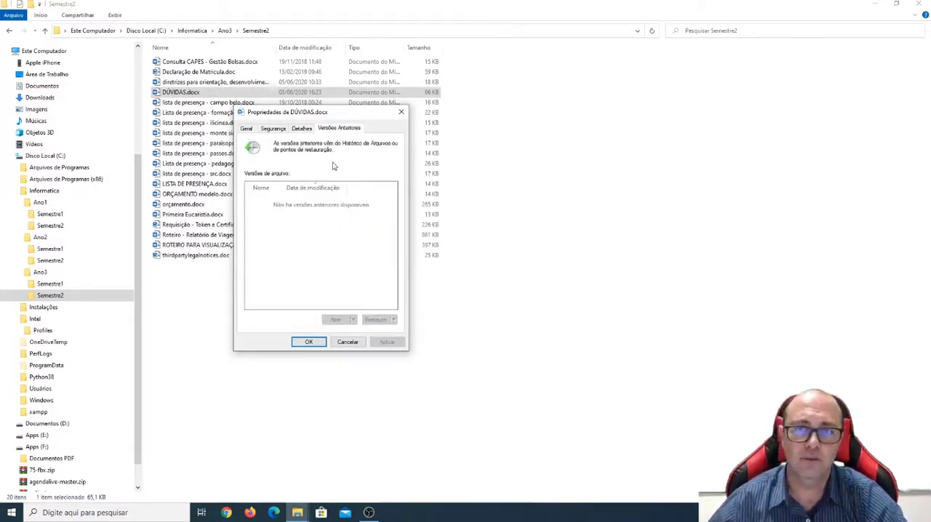
# Recheck the general properties of DÚVIDAS.docx and close them, and view the general properties of LISTA DE PRESENÇA.docx without changing anything
pyautogui.click(248, 128)
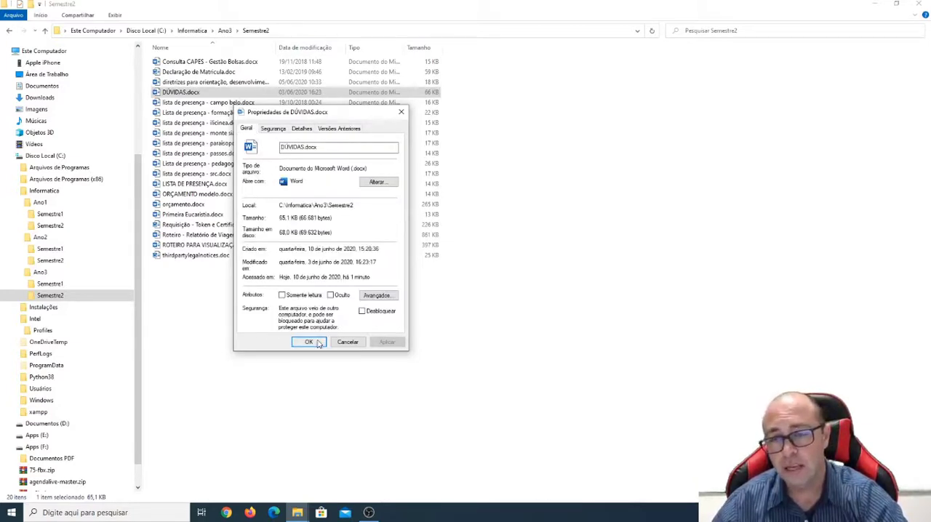
pyautogui.click(318, 343)
pyautogui.rightClick(202, 184)
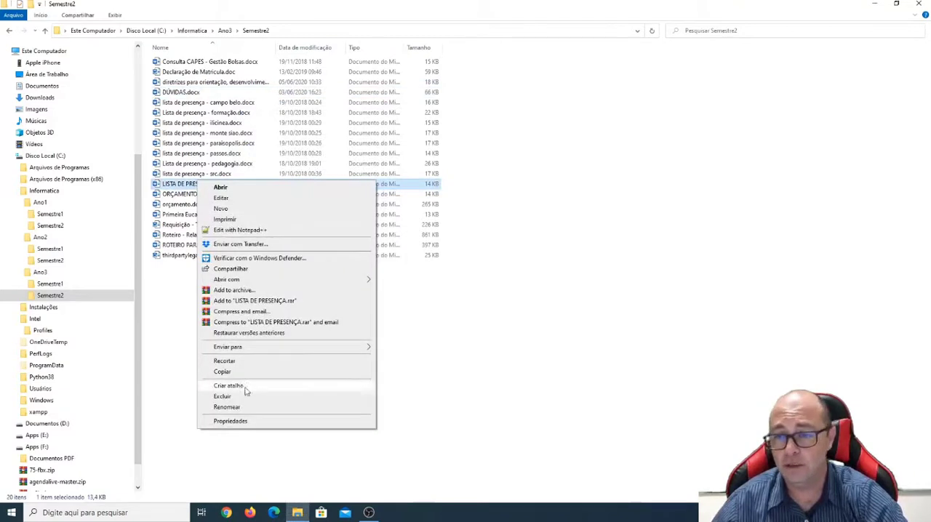
pyautogui.click(244, 422)
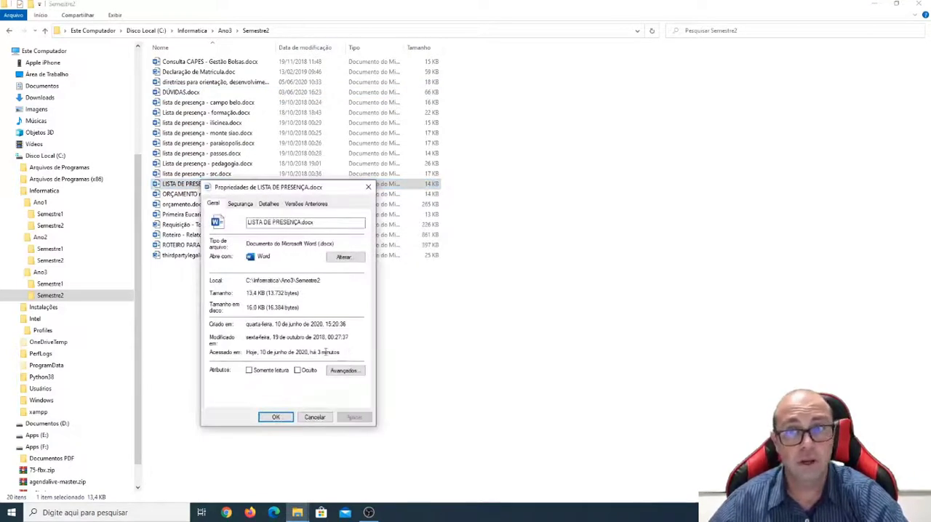
pyautogui.click(301, 418)
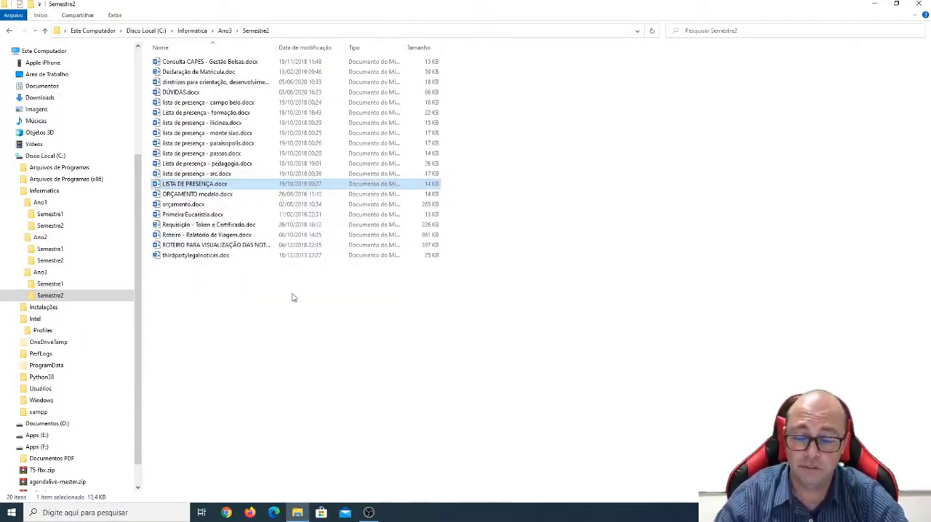
# Examine the combined properties of all files in Ano3\Semestre2, including their total size, and close them without changes
pyautogui.hotkey('ctrl', 'a')
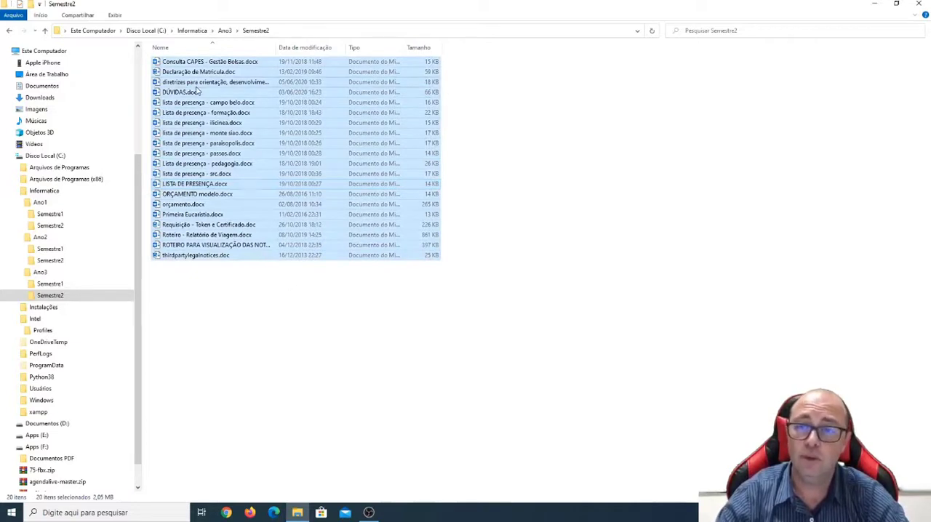
pyautogui.rightClick(196, 90)
pyautogui.click(254, 263)
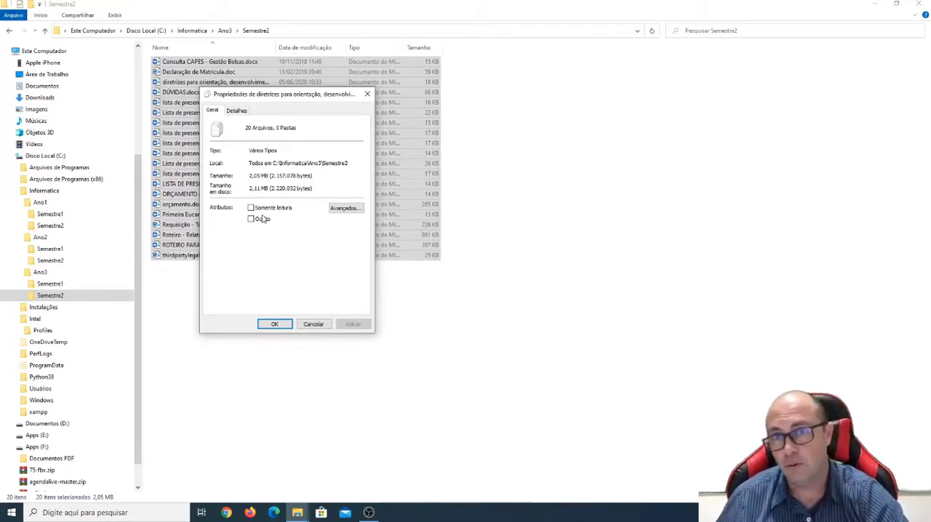
pyautogui.click(315, 325)
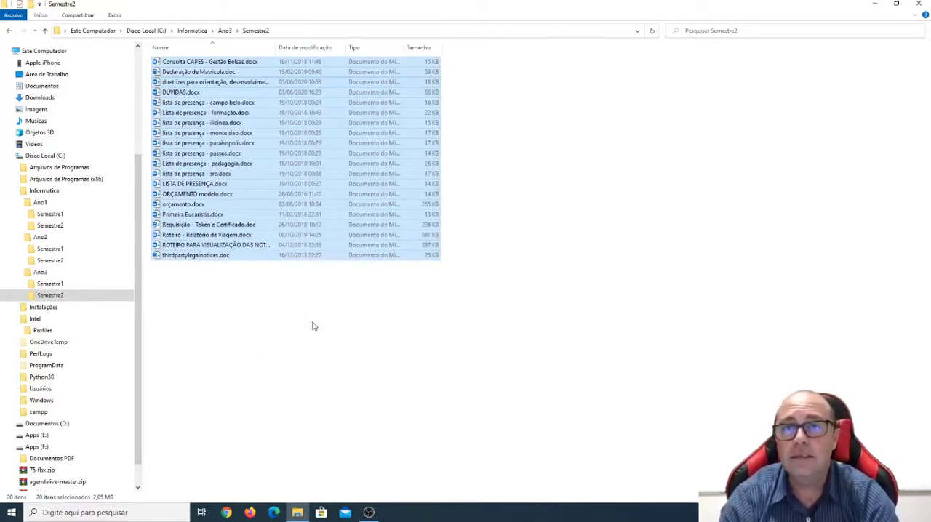